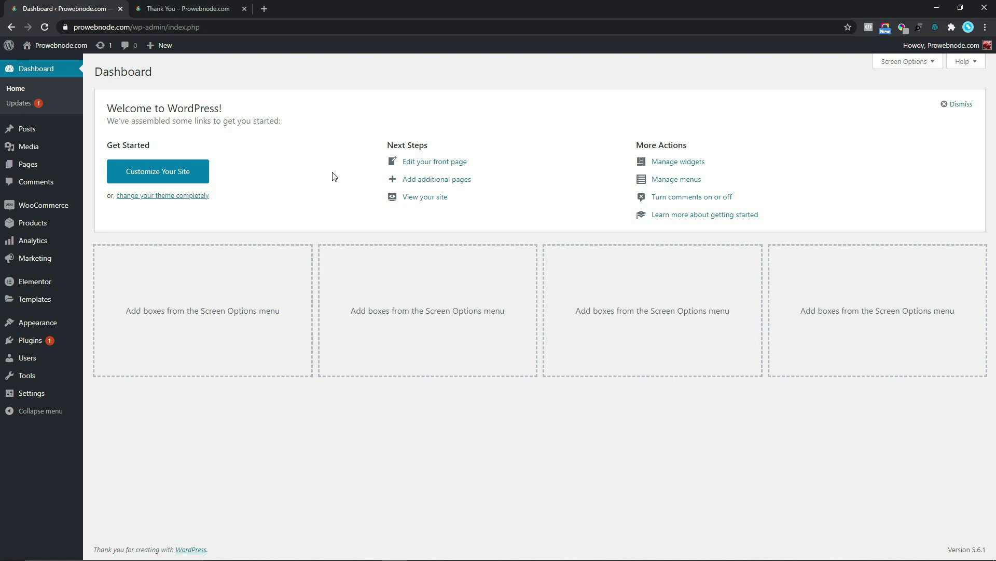
Step: Open Pages > Add New in a new browser tab and switch to it
{"action": "mouse_move", "coordinate": [71, 163]}
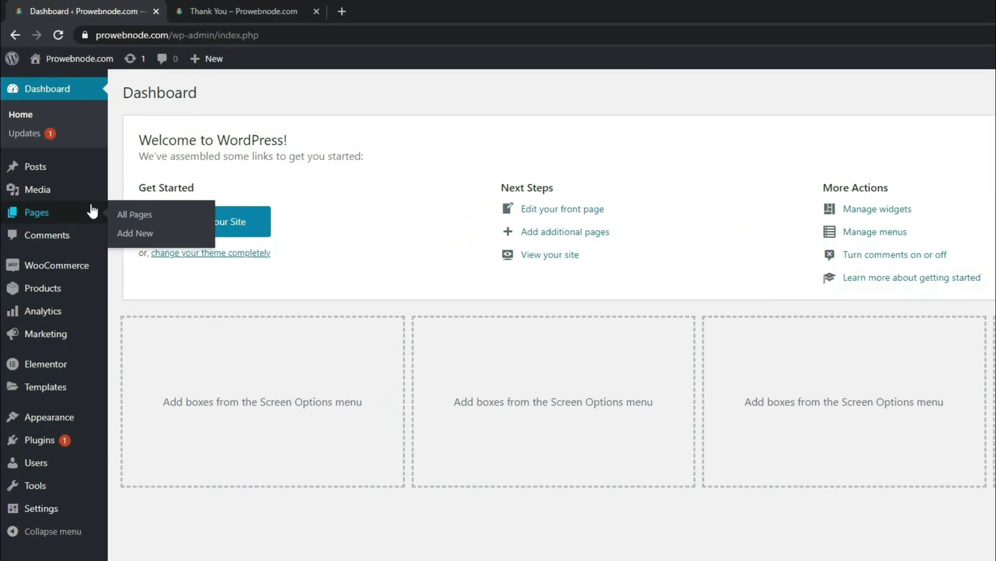
{"action": "right_click", "coordinate": [143, 237]}
{"action": "left_click", "coordinate": [159, 240]}
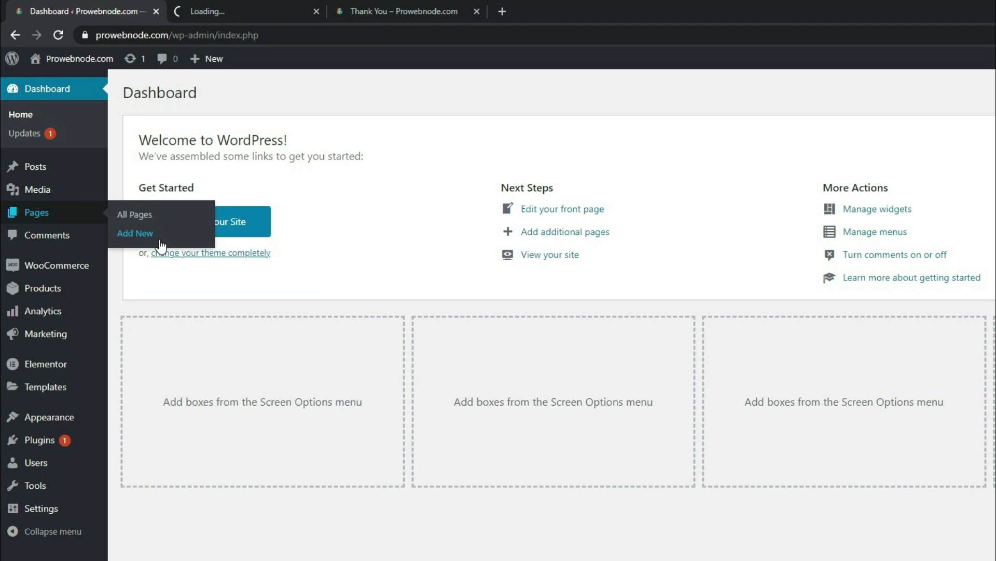
{"action": "left_click", "coordinate": [273, 2]}
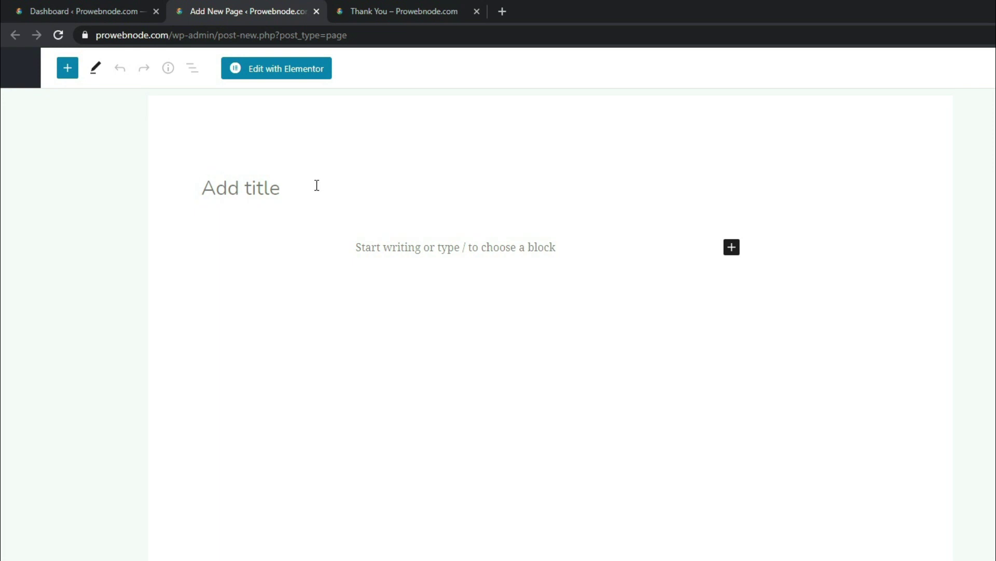
Step: Title the page 'Thank You' and launch Elementor on it
{"action": "type", "text": "Thank You"}
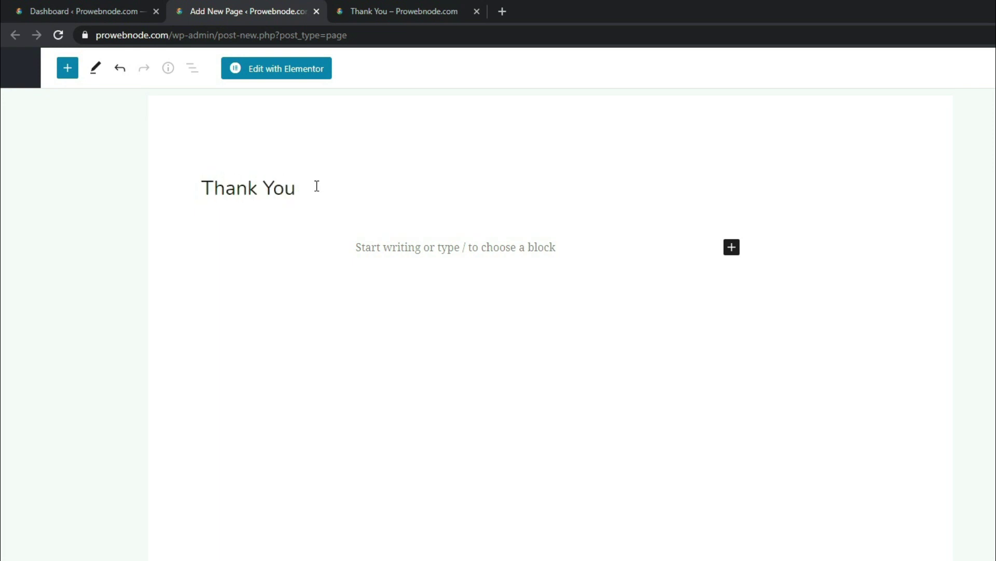
{"action": "left_click", "coordinate": [285, 71]}
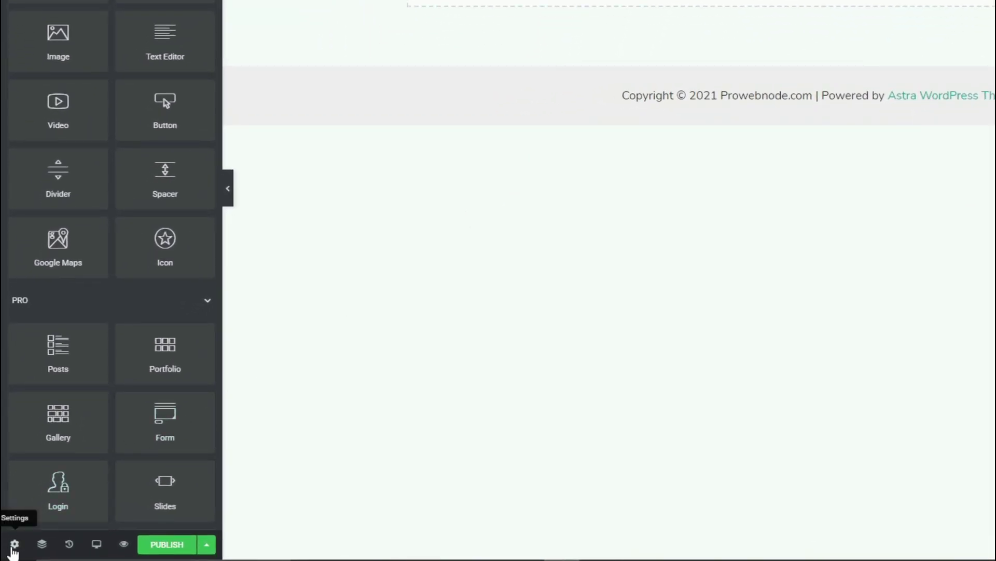
Step: Set Page Layout to Elementor Canvas, publish the page, and reload the editor
{"action": "left_click", "coordinate": [13, 546]}
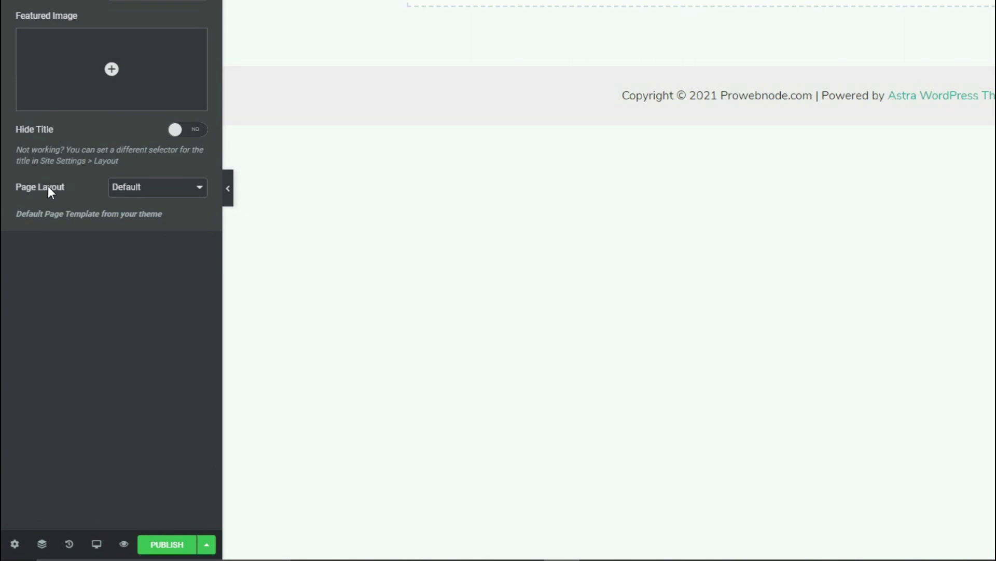
{"action": "left_click", "coordinate": [153, 188]}
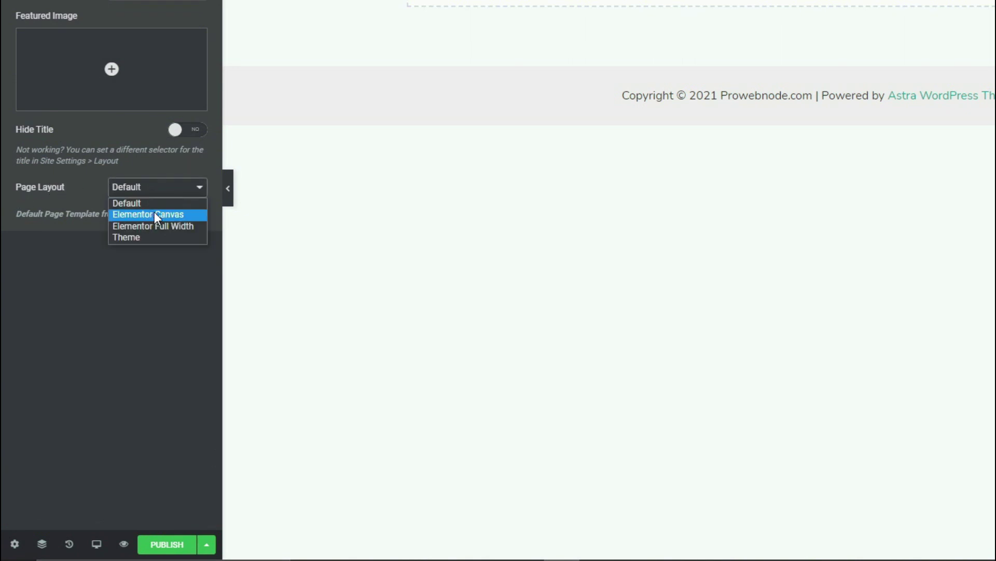
{"action": "left_click", "coordinate": [155, 214]}
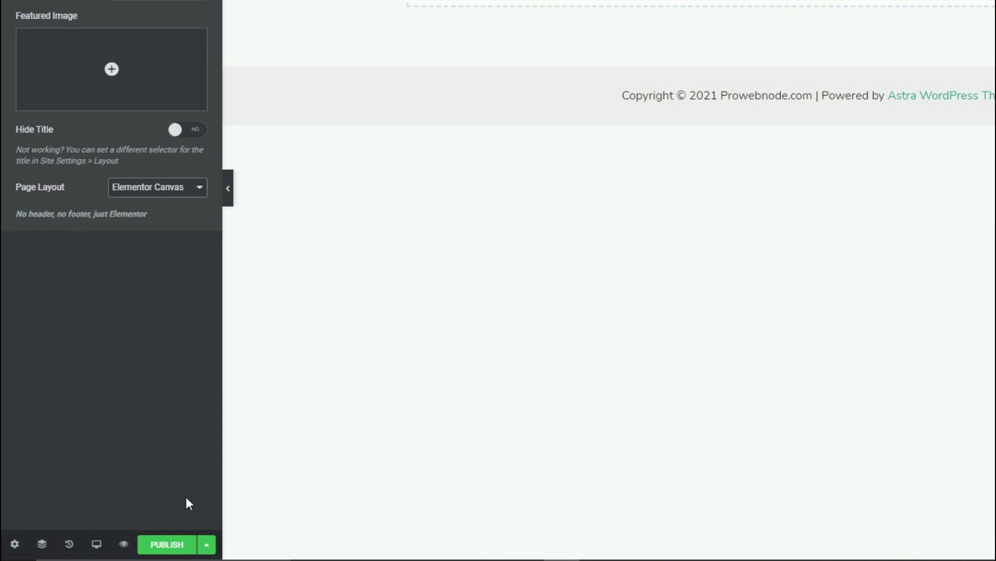
{"action": "left_click", "coordinate": [168, 545]}
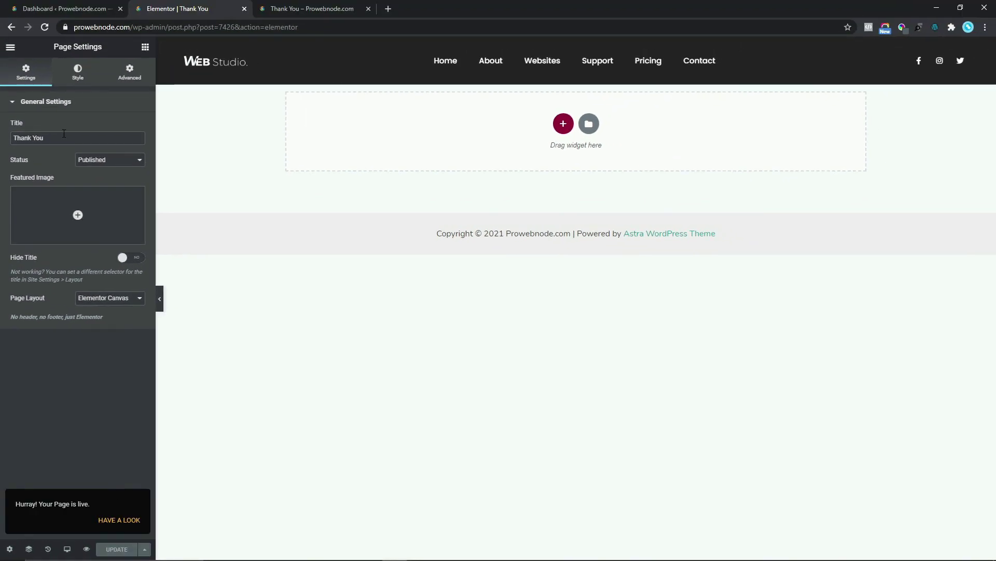
{"action": "left_click", "coordinate": [45, 27]}
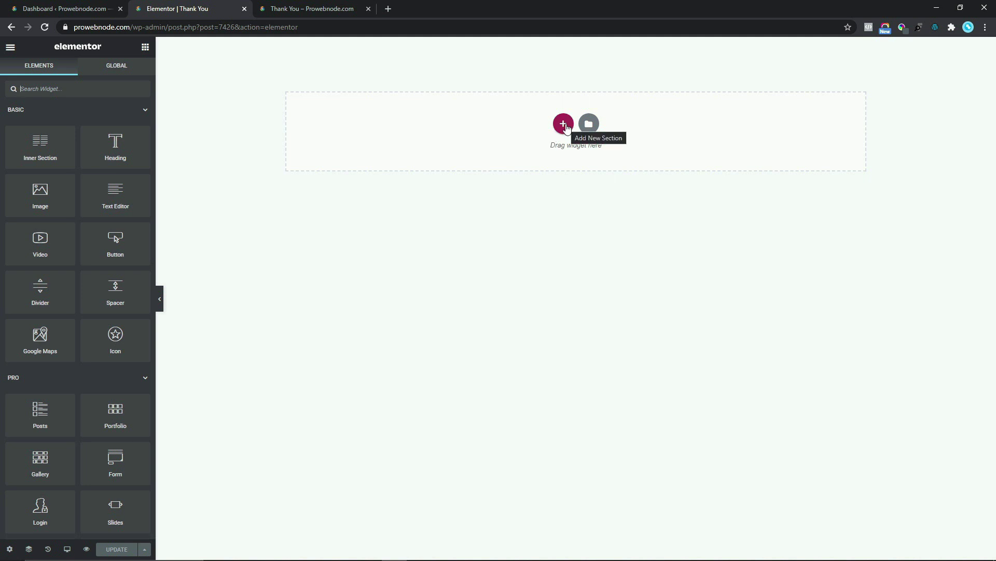
Step: Add a three-column section with Content Width set to Full Width
{"action": "left_click", "coordinate": [564, 124]}
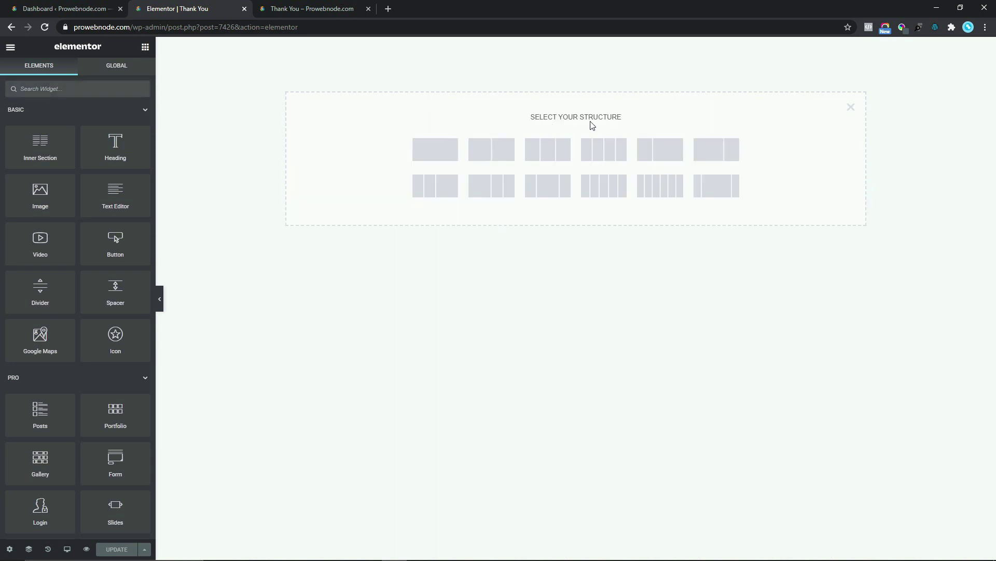
{"action": "left_click", "coordinate": [551, 157]}
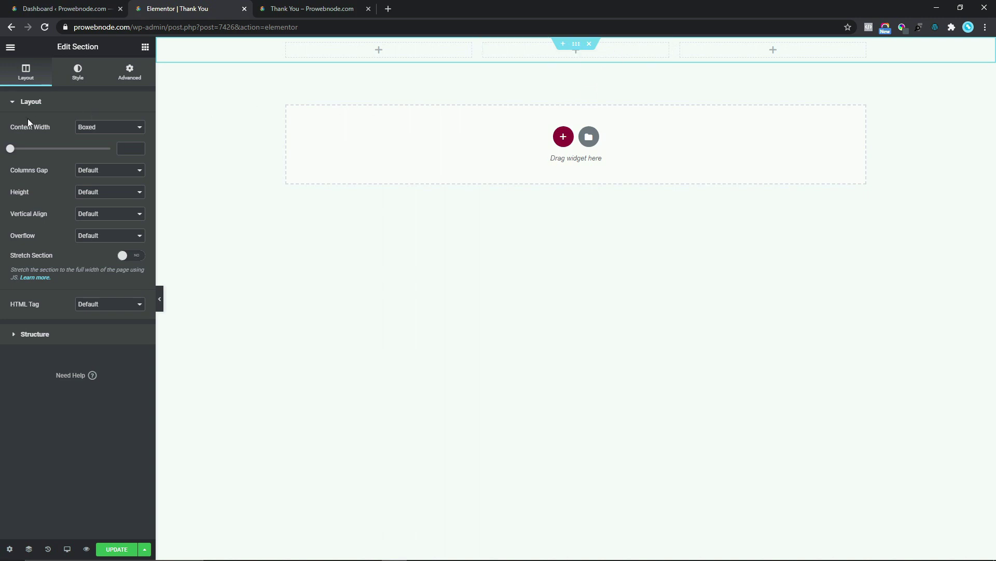
{"action": "left_click", "coordinate": [98, 130]}
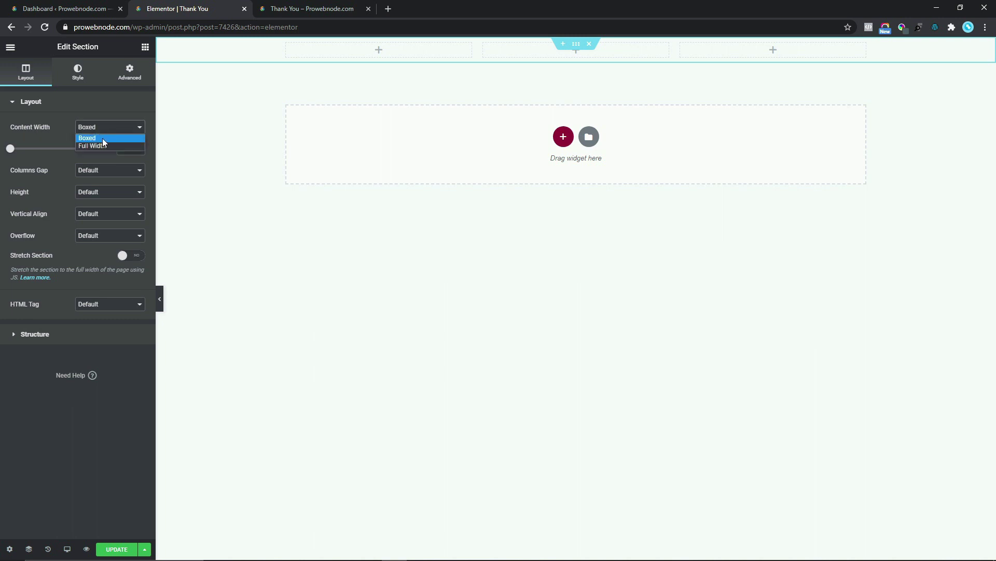
{"action": "left_click", "coordinate": [89, 145]}
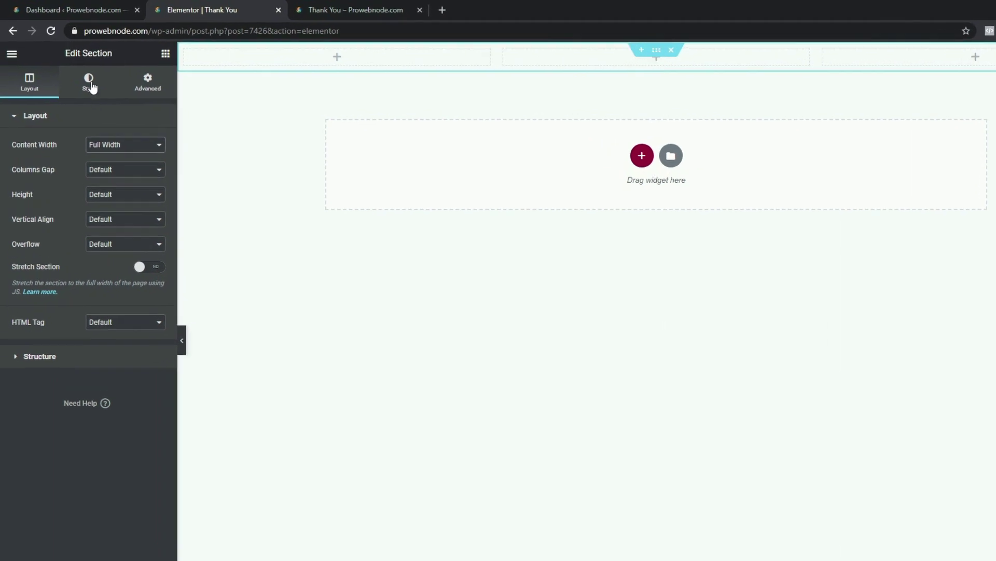
Step: Give the section a Classic background colour of #420013
{"action": "left_click", "coordinate": [80, 73]}
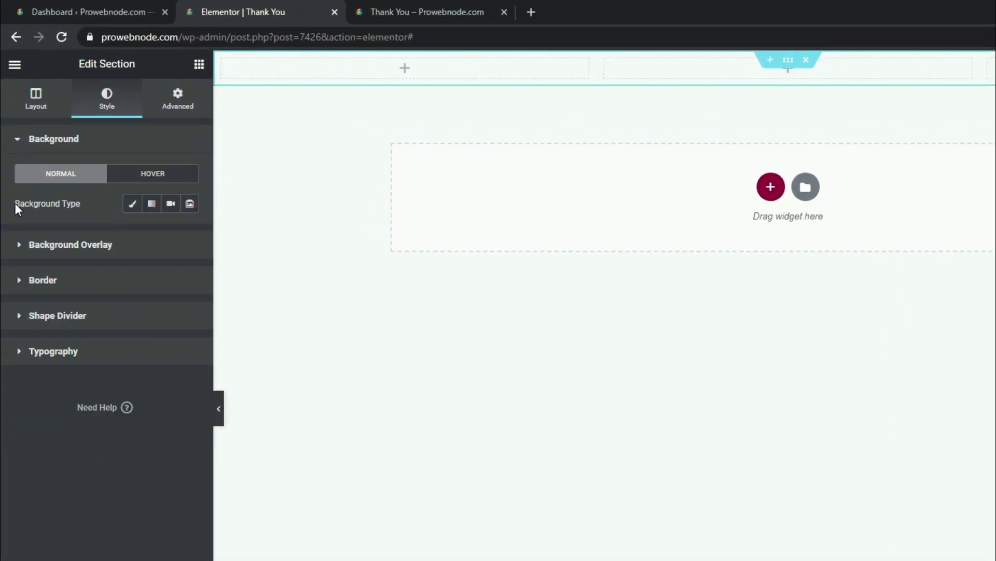
{"action": "left_click", "coordinate": [133, 205]}
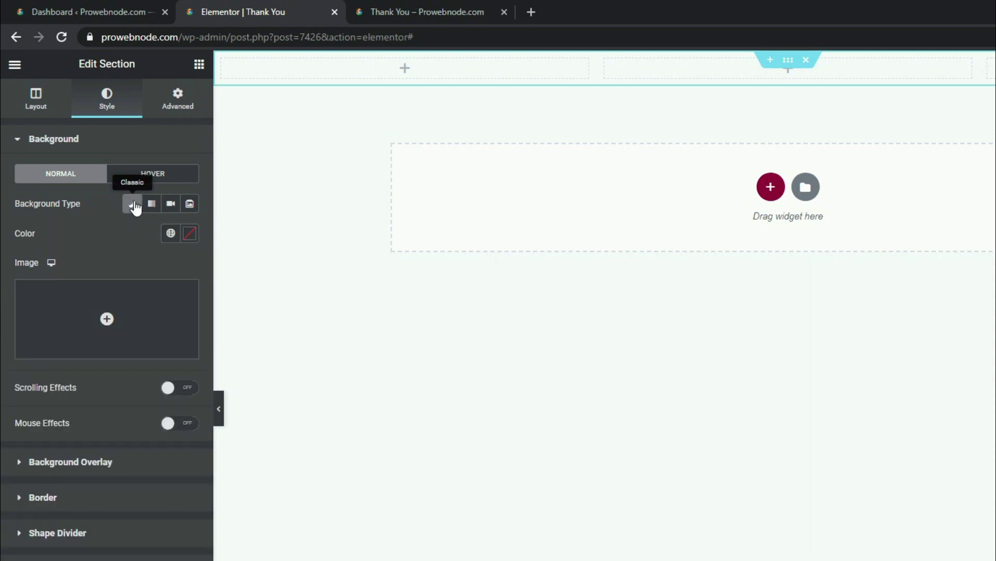
{"action": "left_click", "coordinate": [191, 235]}
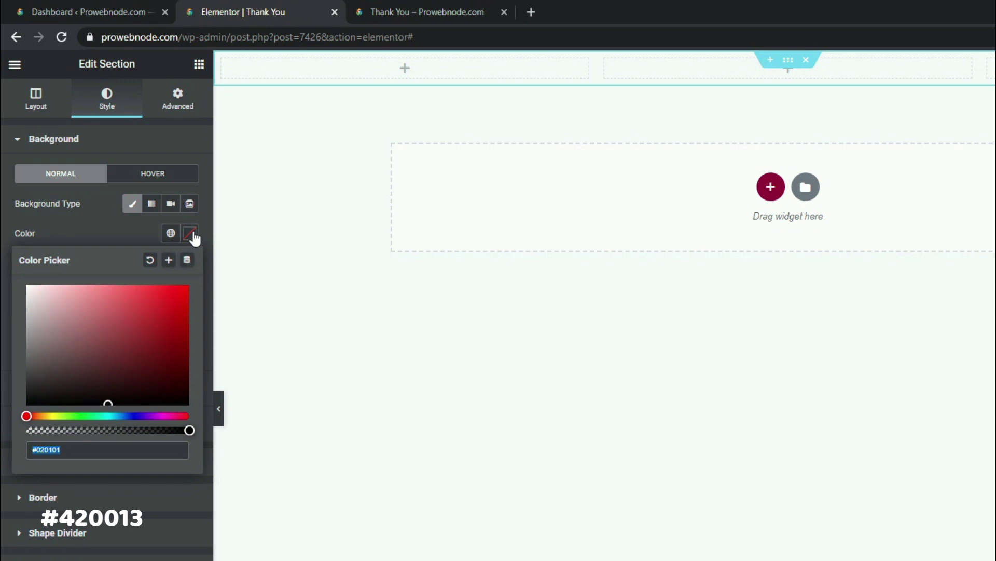
{"action": "type", "text": "#420013"}
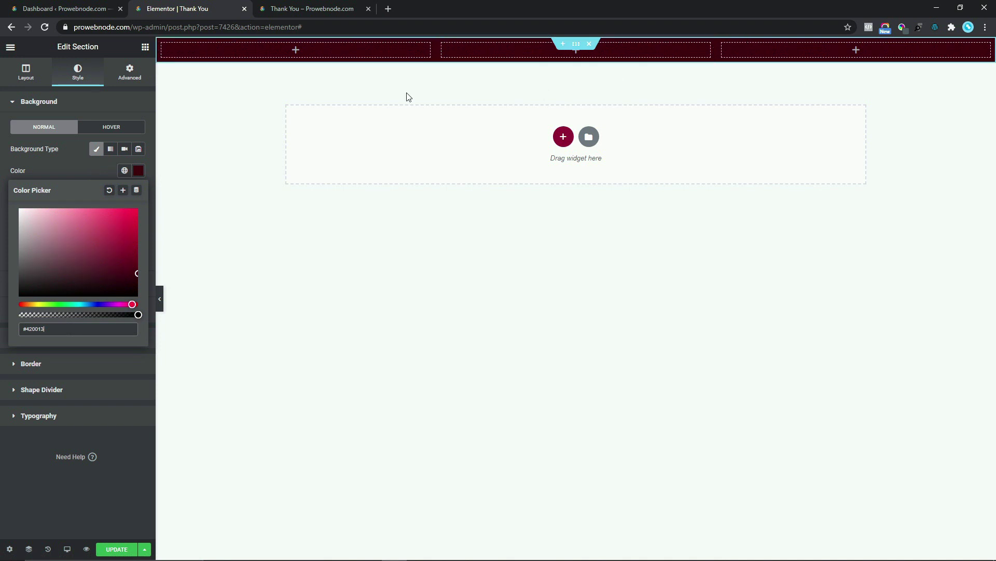
Step: Set the first and third columns to 25% width each
{"action": "left_click", "coordinate": [162, 44]}
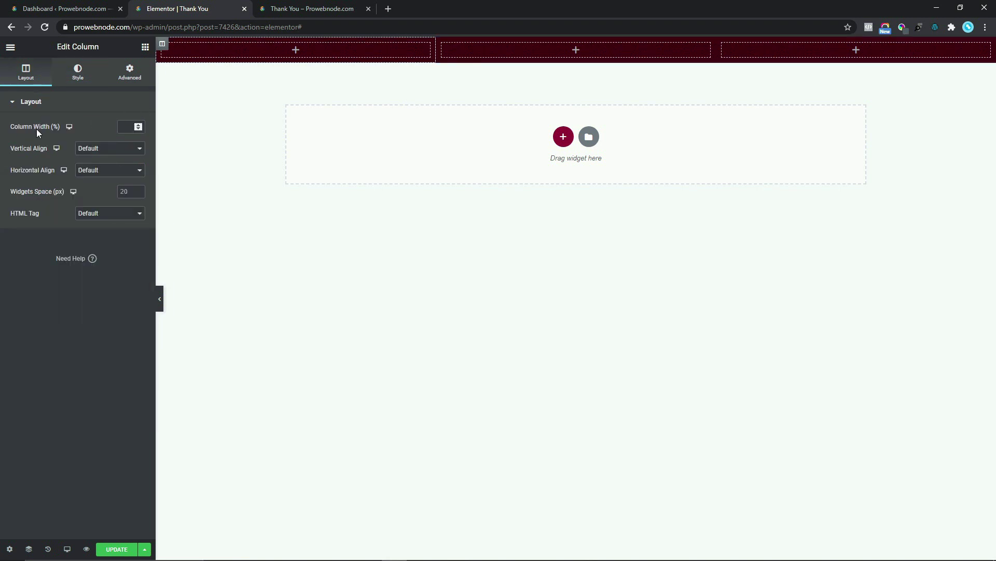
{"action": "left_click", "coordinate": [128, 125]}
{"action": "type", "text": "25"}
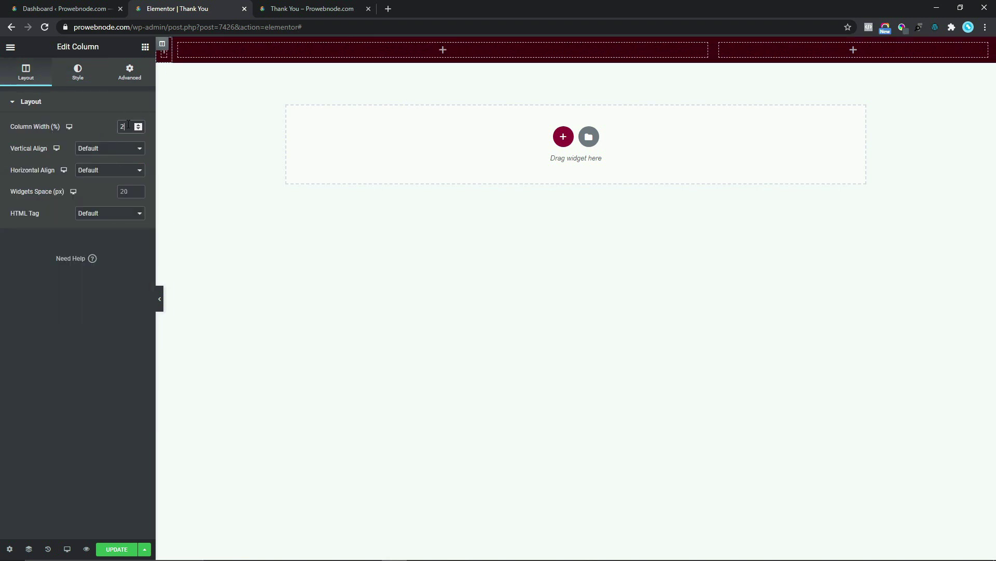
{"action": "left_click", "coordinate": [721, 45]}
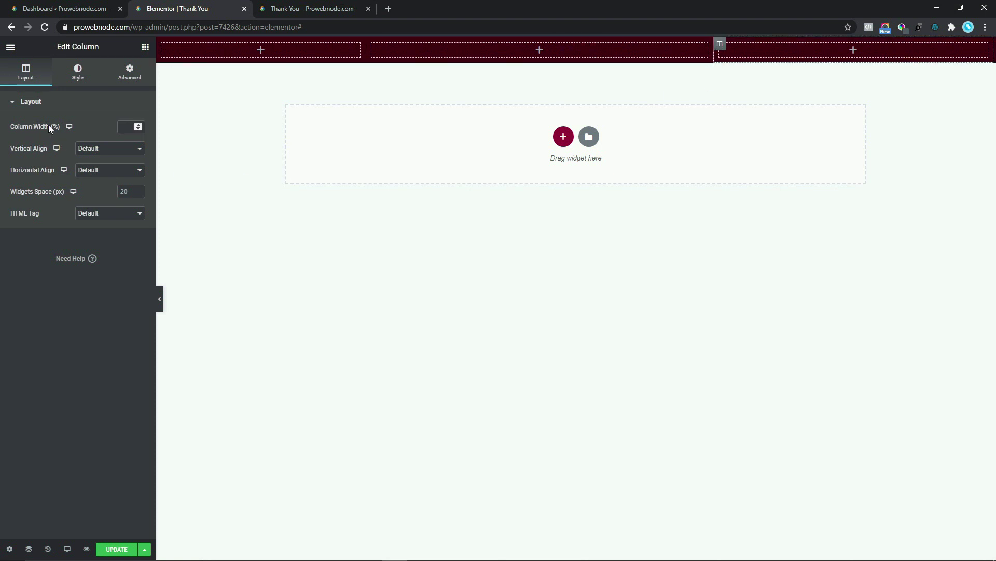
{"action": "type", "text": "25"}
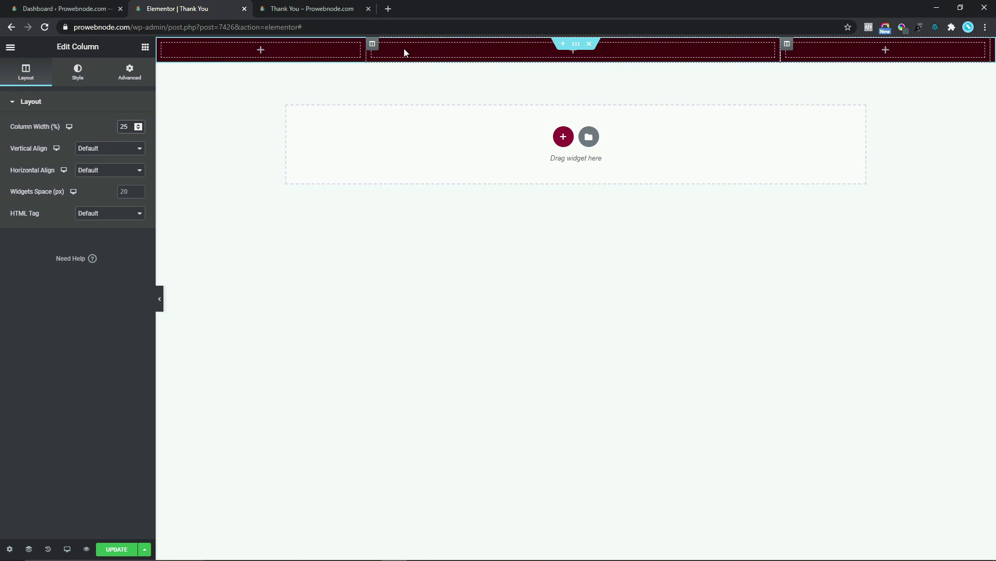
{"action": "left_click", "coordinate": [372, 45]}
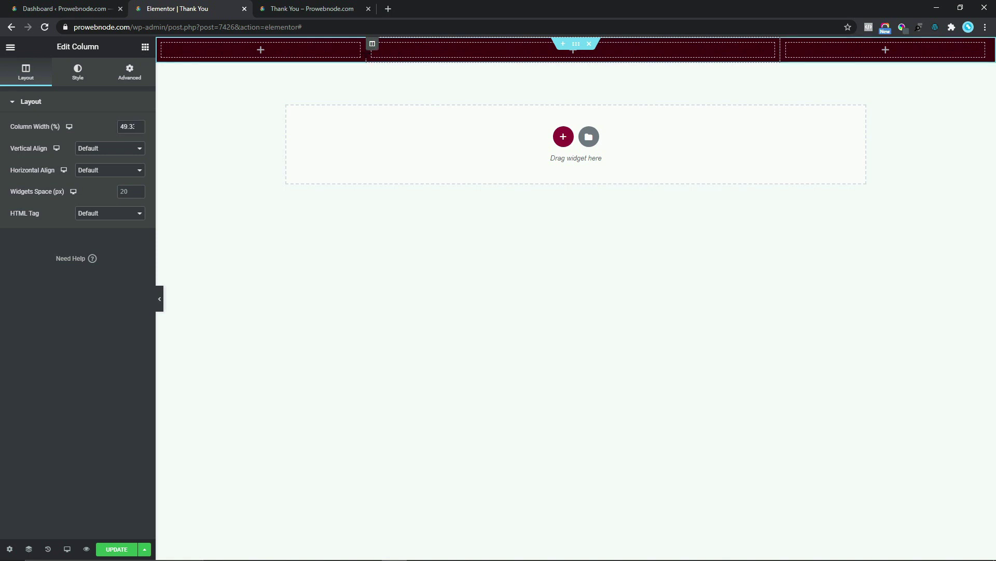
Step: Give the middle column a white Classic background, then compare against the reference preview
{"action": "left_click", "coordinate": [84, 79]}
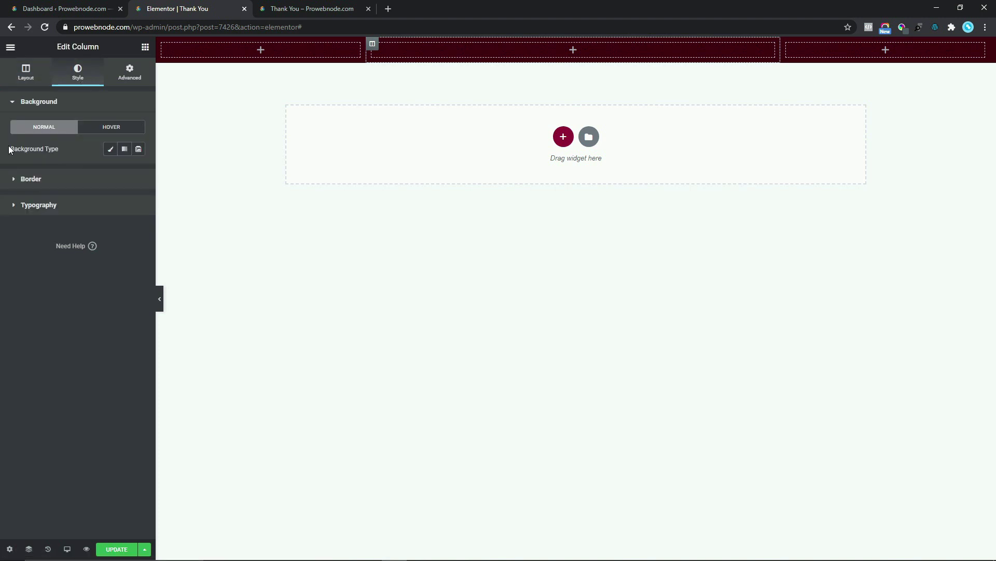
{"action": "left_click", "coordinate": [110, 150]}
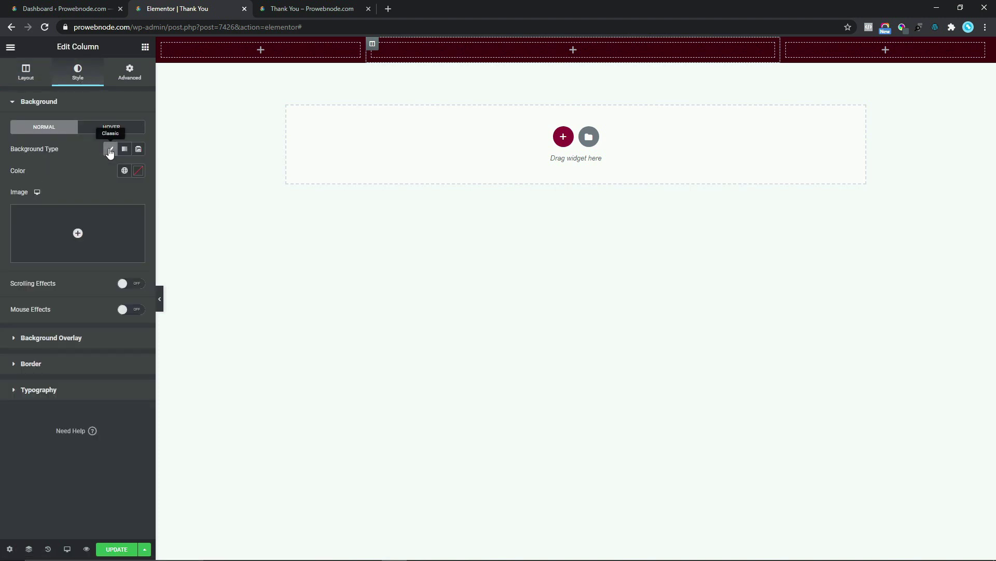
{"action": "left_click", "coordinate": [138, 170]}
{"action": "left_click_drag", "start_coordinate": [93, 244], "coordinate": [4, 197]}
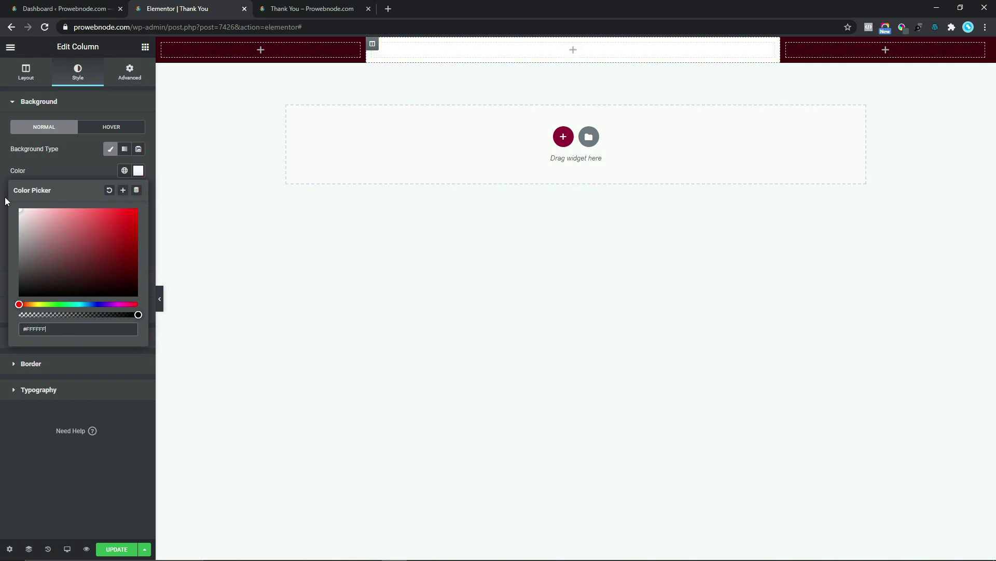
{"action": "left_click", "coordinate": [61, 167]}
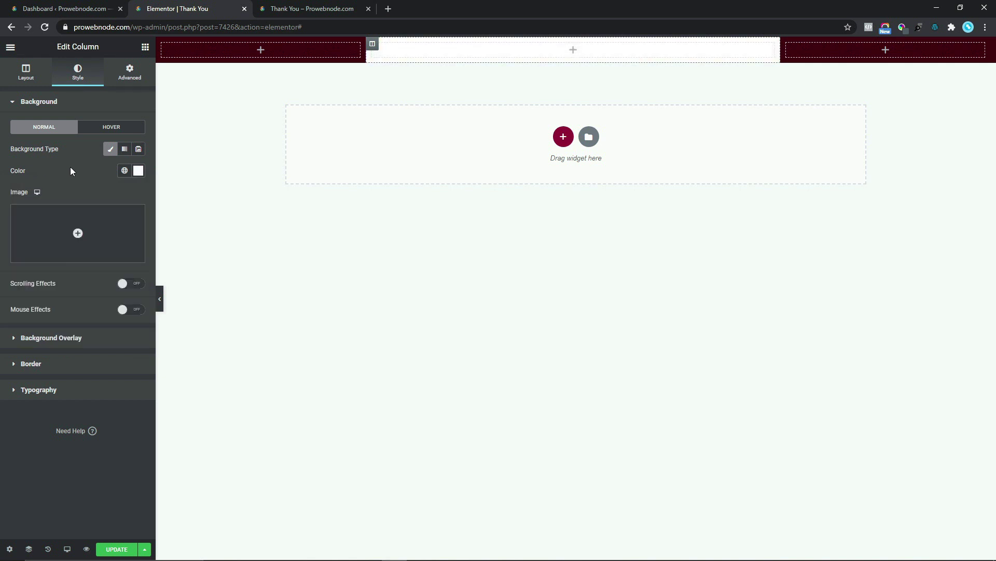
{"action": "left_click", "coordinate": [264, 7]}
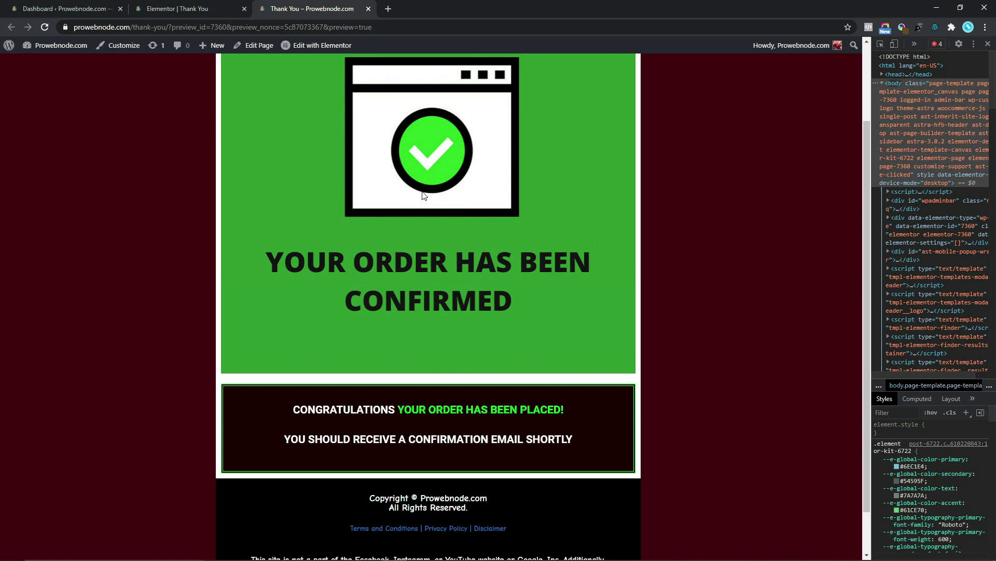
{"action": "scroll", "coordinate": [422, 194], "scroll_direction": "up", "scroll_amount": 2}
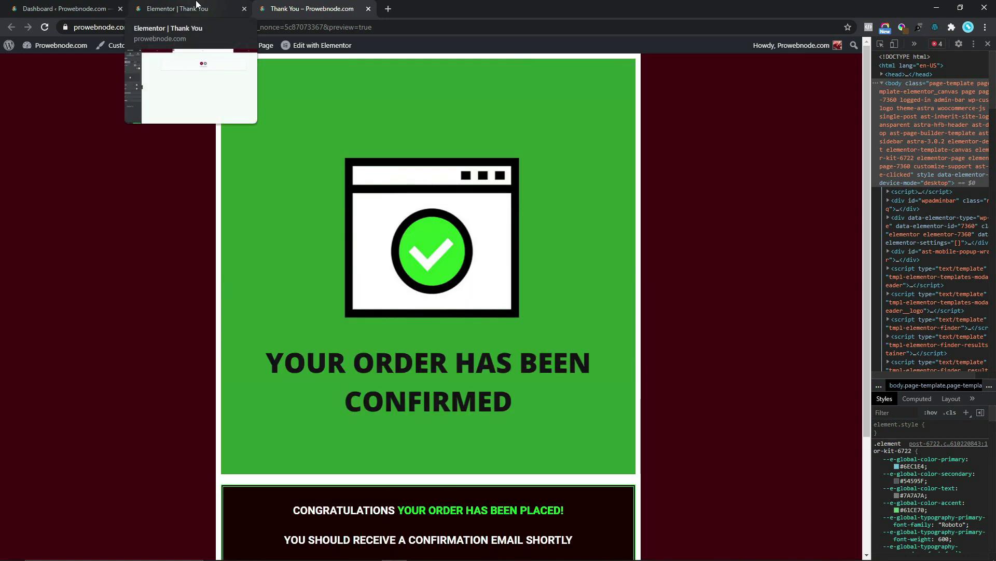
{"action": "left_click", "coordinate": [202, 6]}
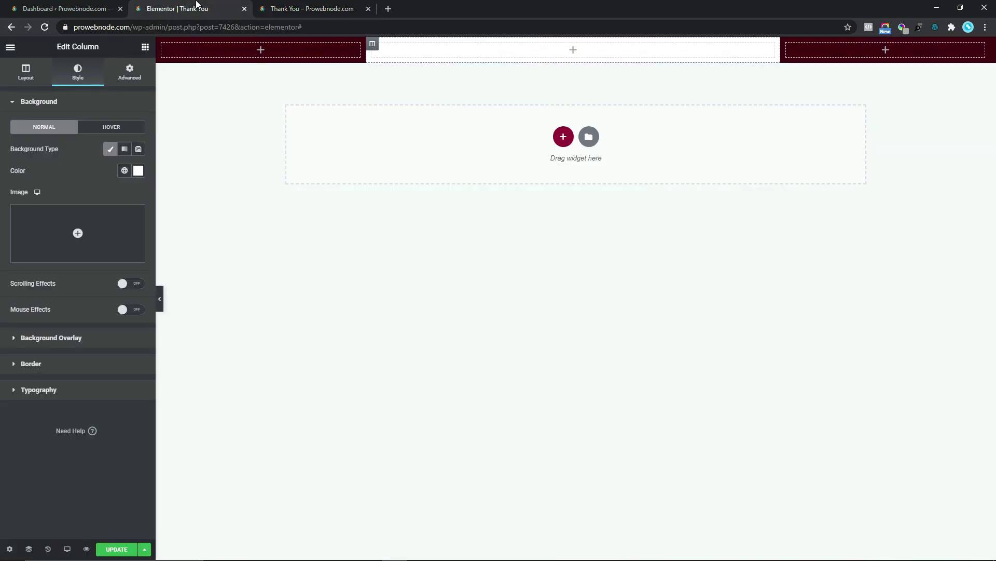
{"action": "left_click", "coordinate": [145, 48]}
Step: Add an image widget showing Order-Confirmed.png, with a two-column inner section below it
{"action": "left_click_drag", "start_coordinate": [78, 189], "coordinate": [498, 51]}
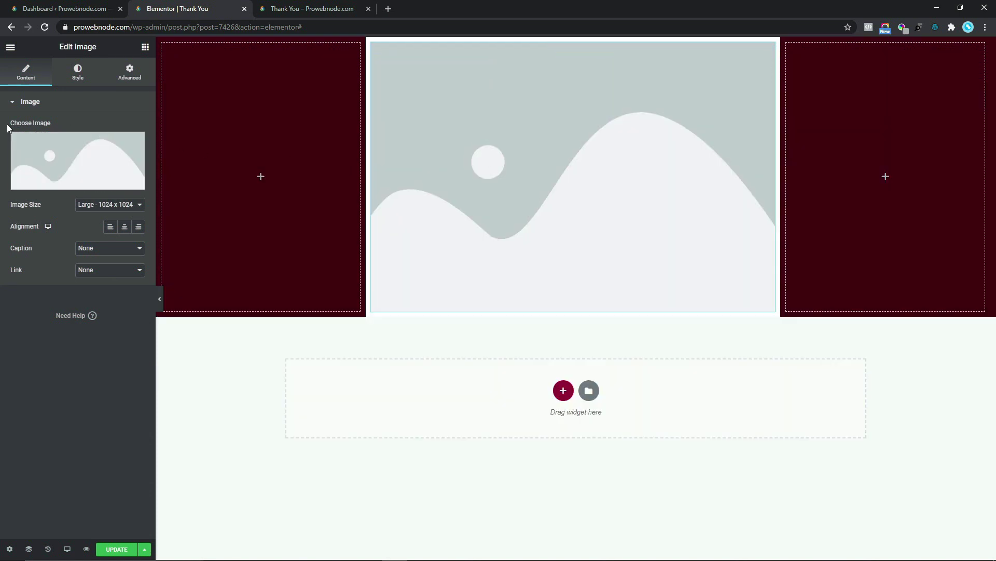
{"action": "left_click", "coordinate": [56, 163]}
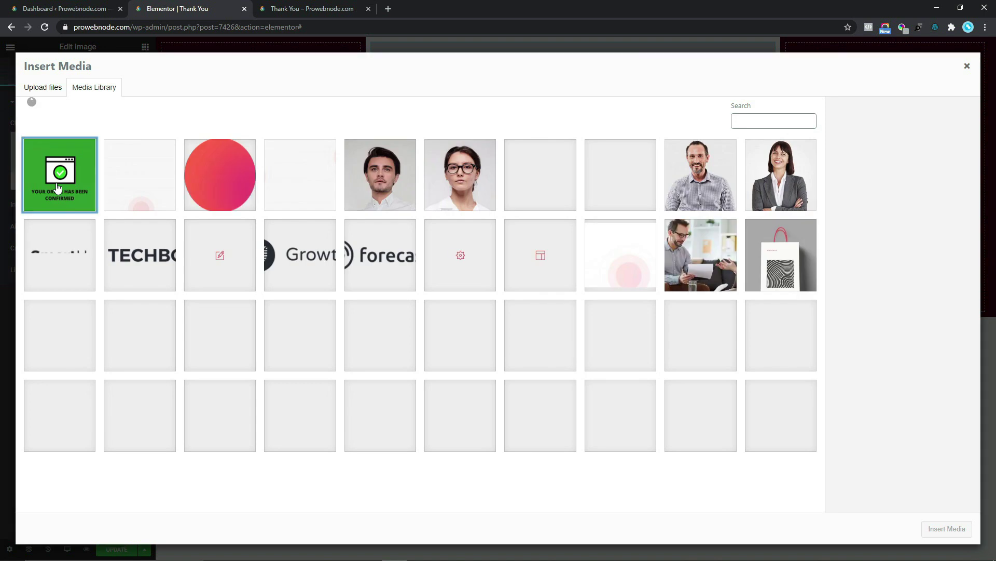
{"action": "left_click", "coordinate": [58, 186]}
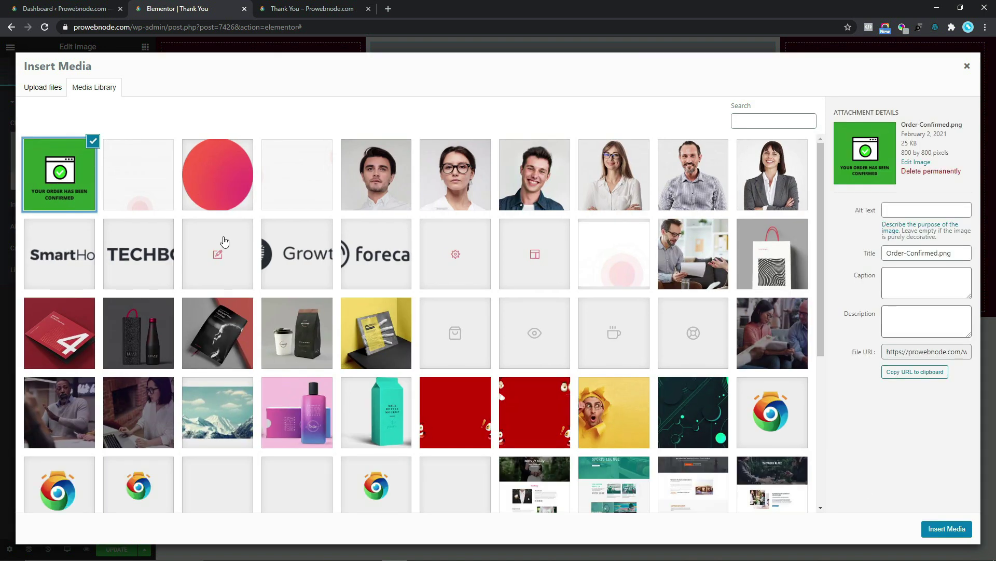
{"action": "left_click", "coordinate": [940, 528]}
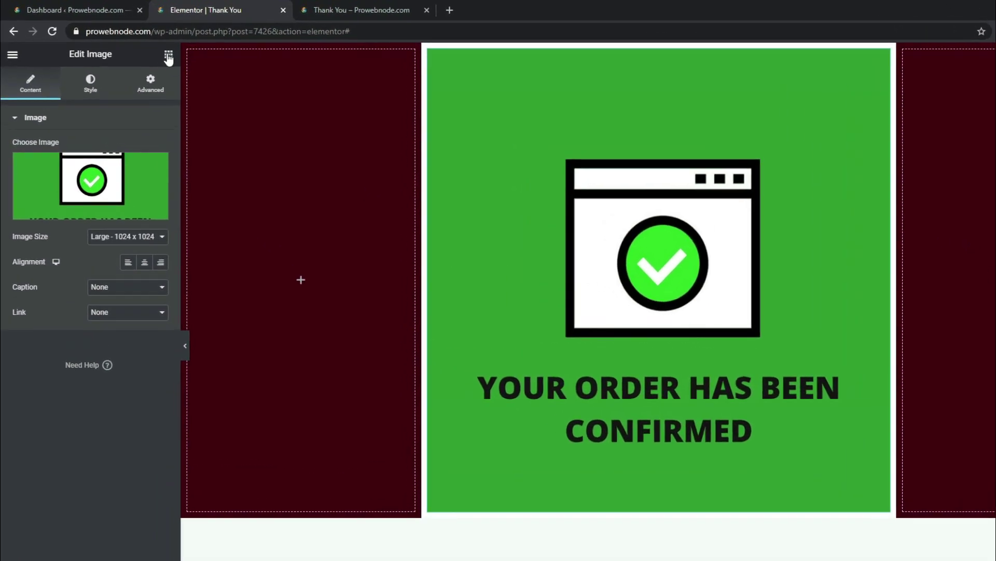
{"action": "left_click", "coordinate": [168, 56]}
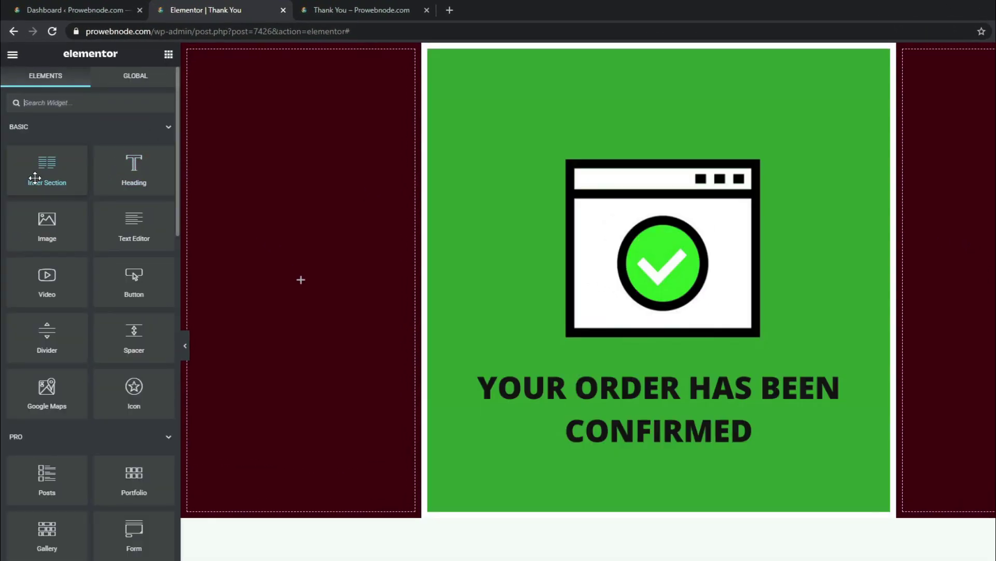
{"action": "left_click_drag", "start_coordinate": [47, 172], "coordinate": [528, 497]}
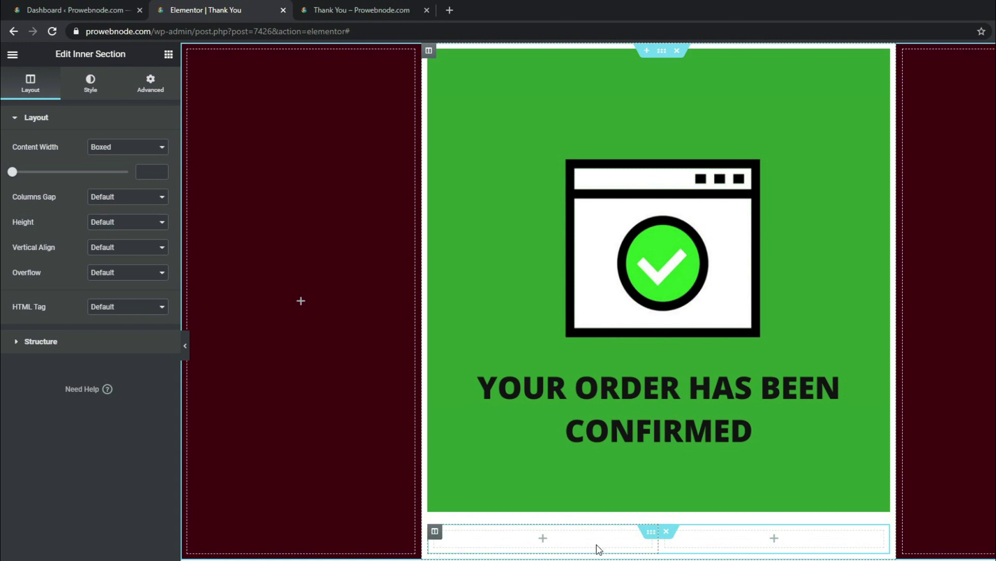
Step: Delete one inner-section column and copy the congratulations message from the preview page
{"action": "right_click", "coordinate": [438, 534]}
{"action": "left_click", "coordinate": [463, 538]}
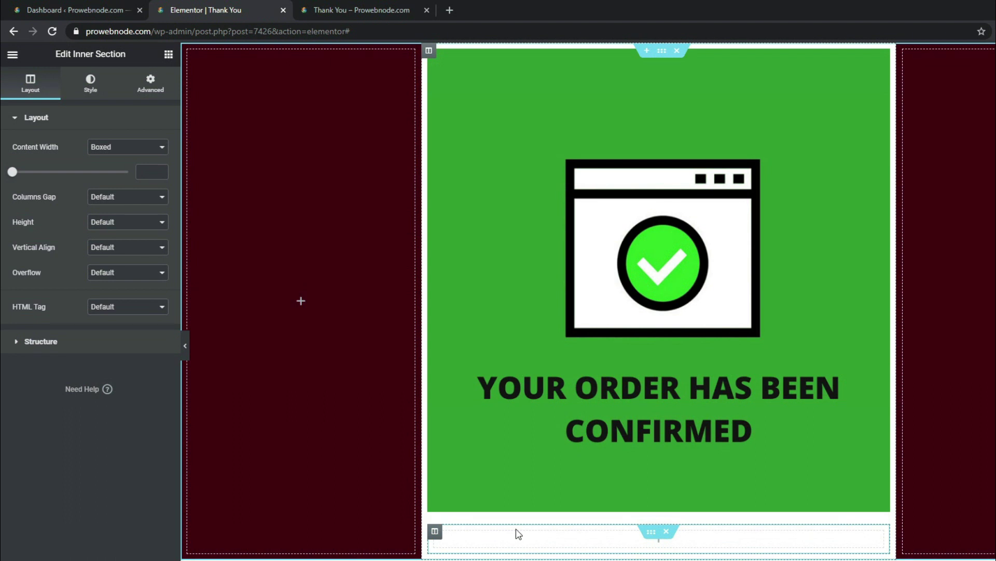
{"action": "left_click", "coordinate": [362, 10]}
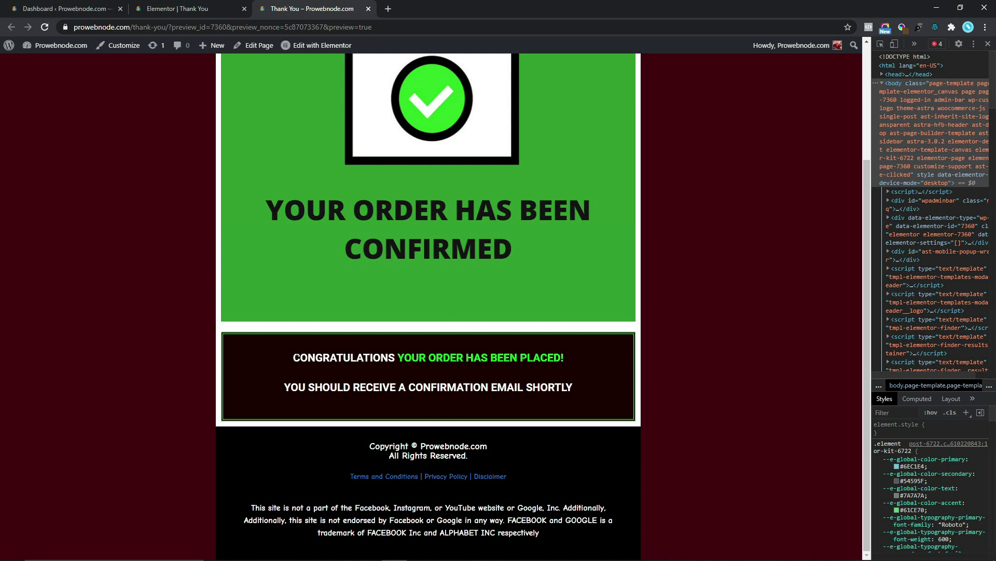
{"action": "left_click_drag", "start_coordinate": [293, 357], "coordinate": [570, 387]}
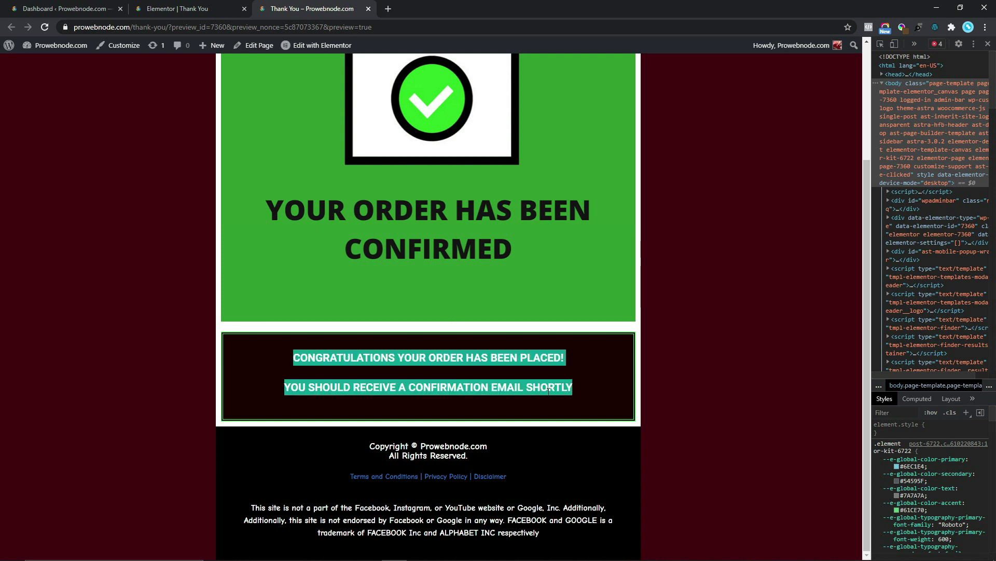
{"action": "right_click", "coordinate": [538, 391]}
{"action": "left_click", "coordinate": [547, 398]}
{"action": "left_click", "coordinate": [200, 8]}
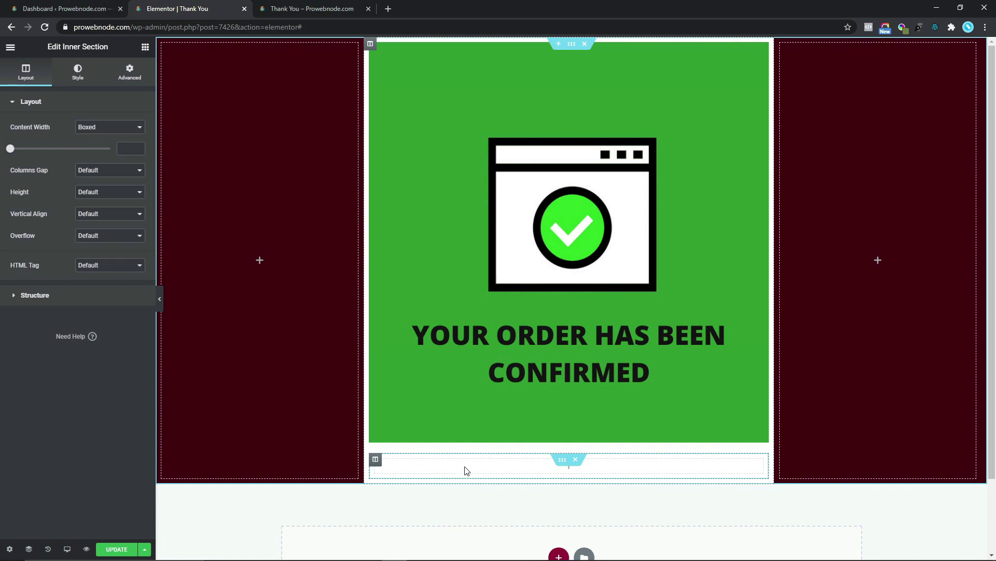
Step: Add a Text Editor widget with the congratulations message pasted as plain text, centre-aligned
{"action": "left_click", "coordinate": [145, 49]}
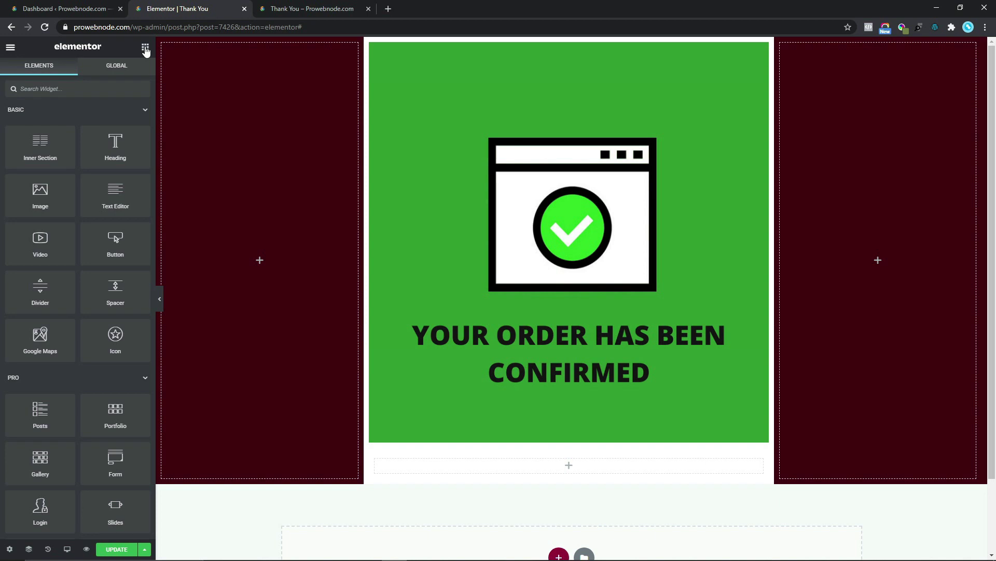
{"action": "left_click_drag", "start_coordinate": [108, 197], "coordinate": [441, 470]}
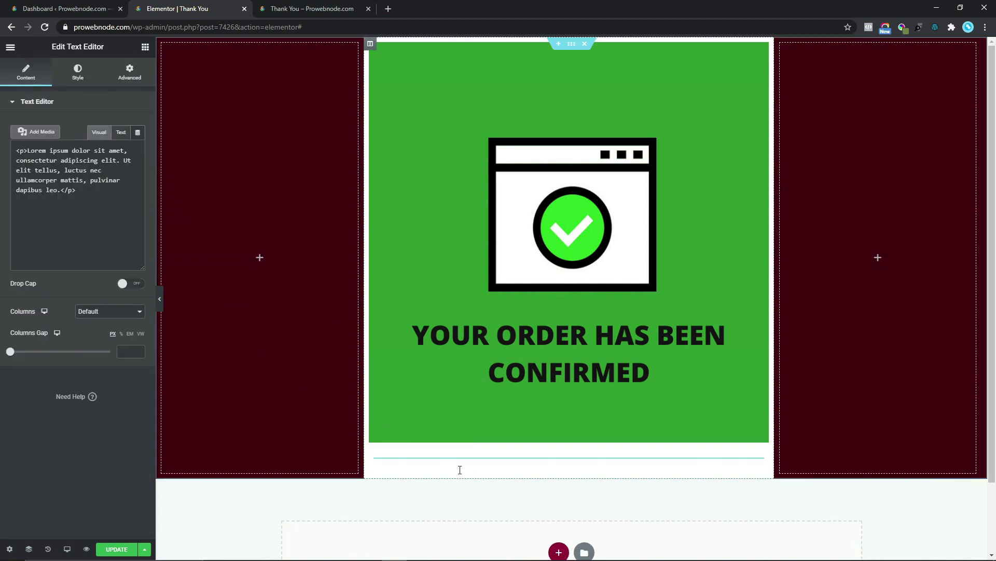
{"action": "left_click_drag", "start_coordinate": [76, 311], "coordinate": [21, 241]}
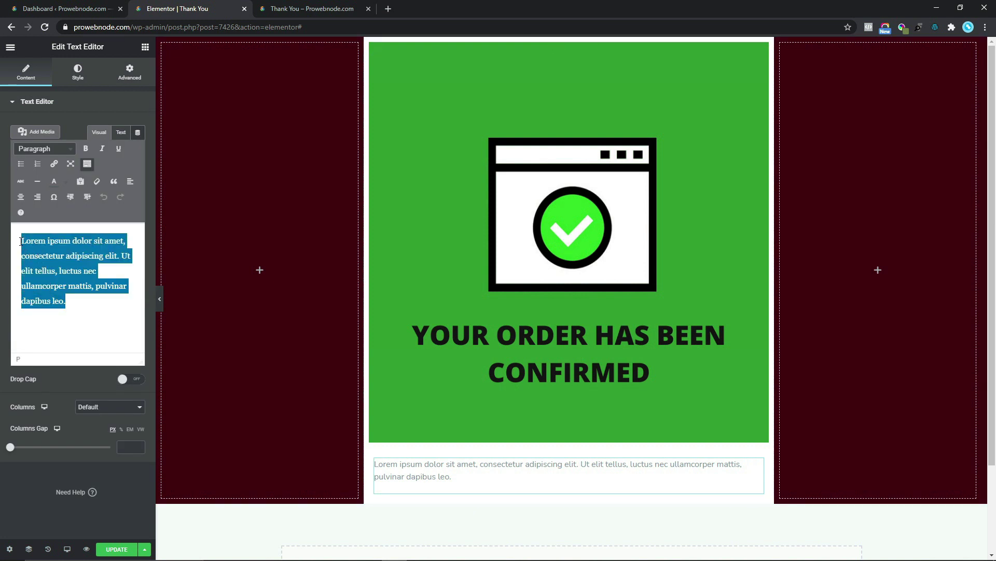
{"action": "right_click", "coordinate": [51, 245]}
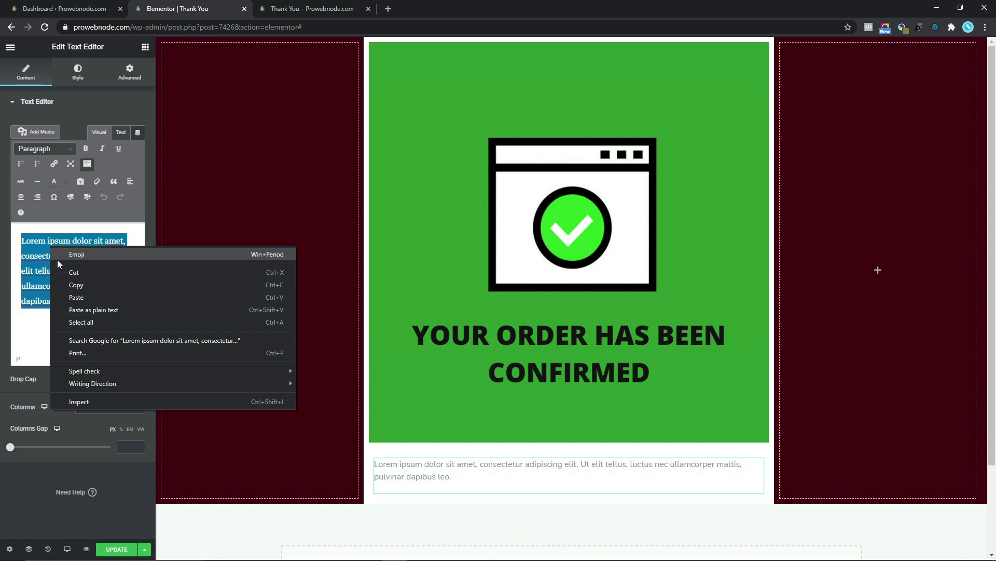
{"action": "left_click", "coordinate": [108, 309]}
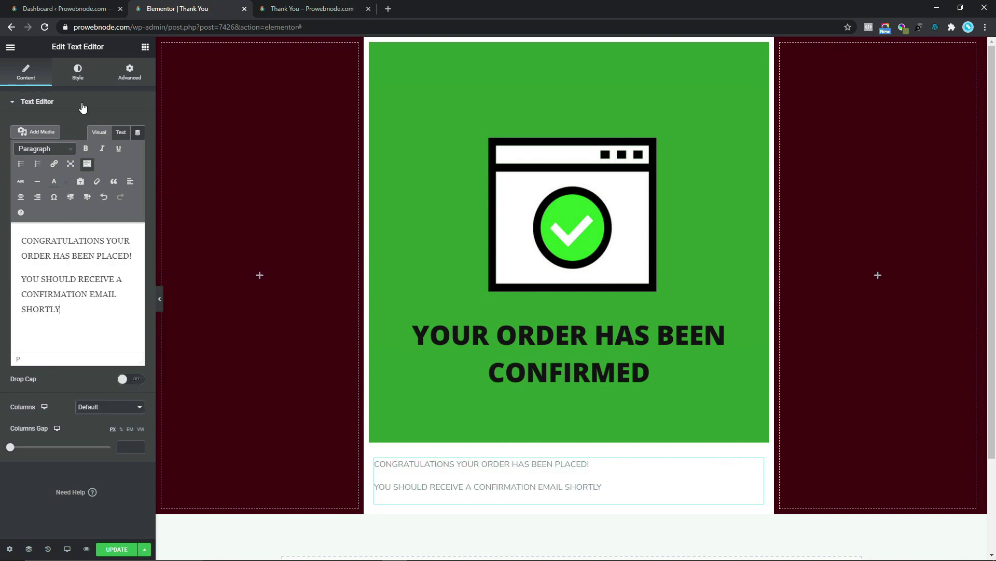
{"action": "left_click", "coordinate": [77, 73]}
{"action": "left_click", "coordinate": [111, 129]}
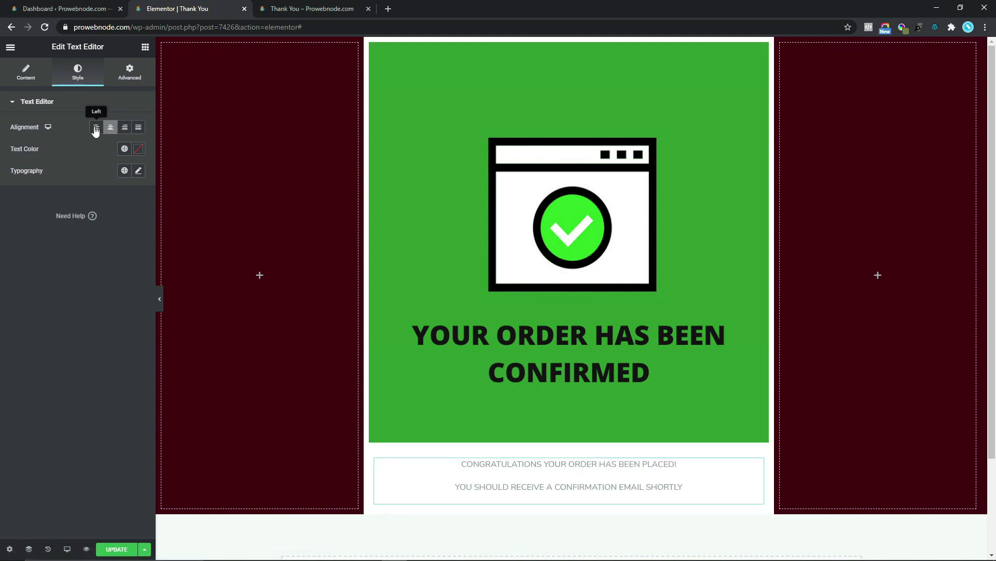
Step: Colour the phrase 'YOUR ORDER HAS BEEN PLACED!' green and compare with the live preview
{"action": "left_click", "coordinate": [29, 75]}
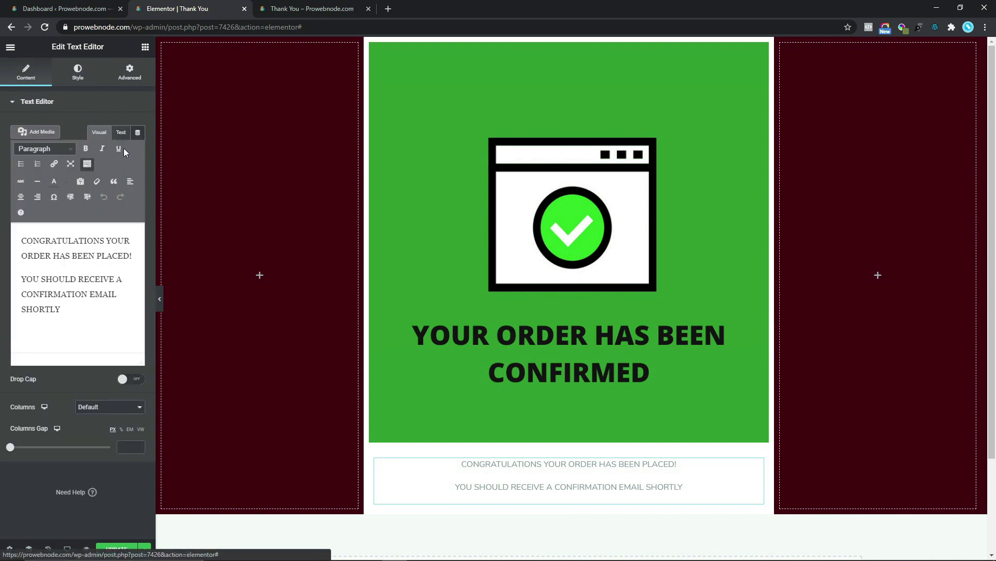
{"action": "key", "text": "ctrl+Tab"}
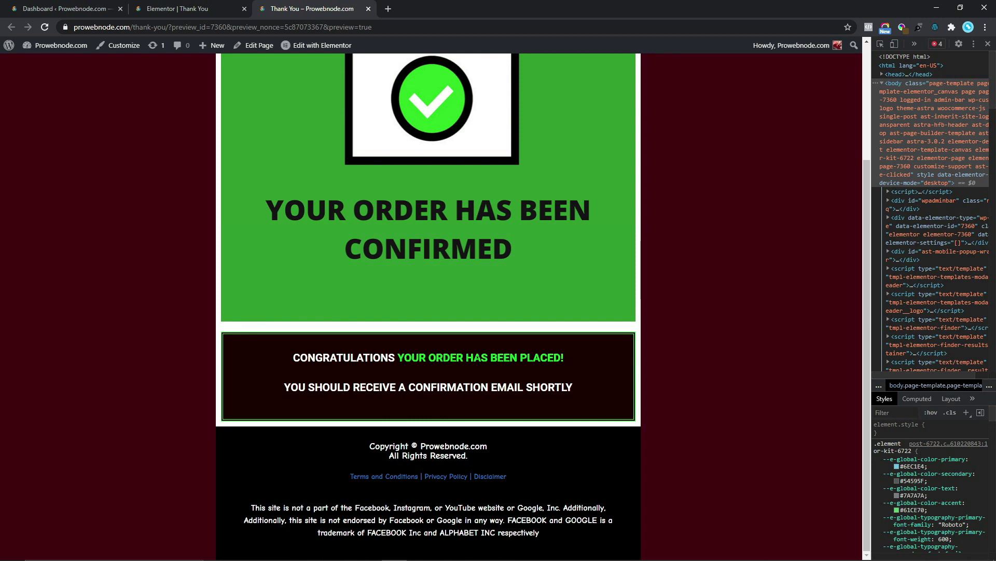
{"action": "key", "text": "ctrl+shift+Tab"}
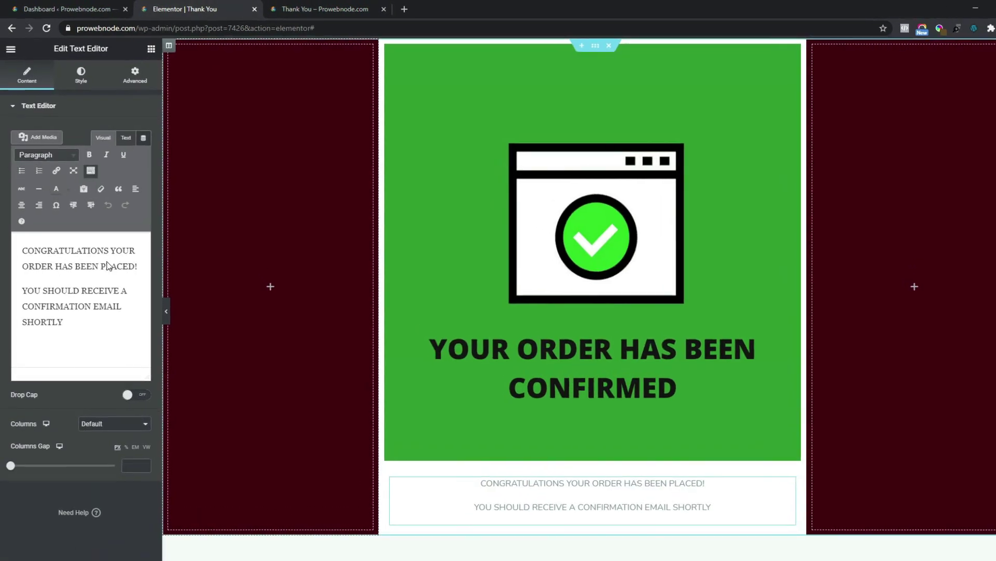
{"action": "left_click_drag", "start_coordinate": [115, 261], "coordinate": [145, 274]}
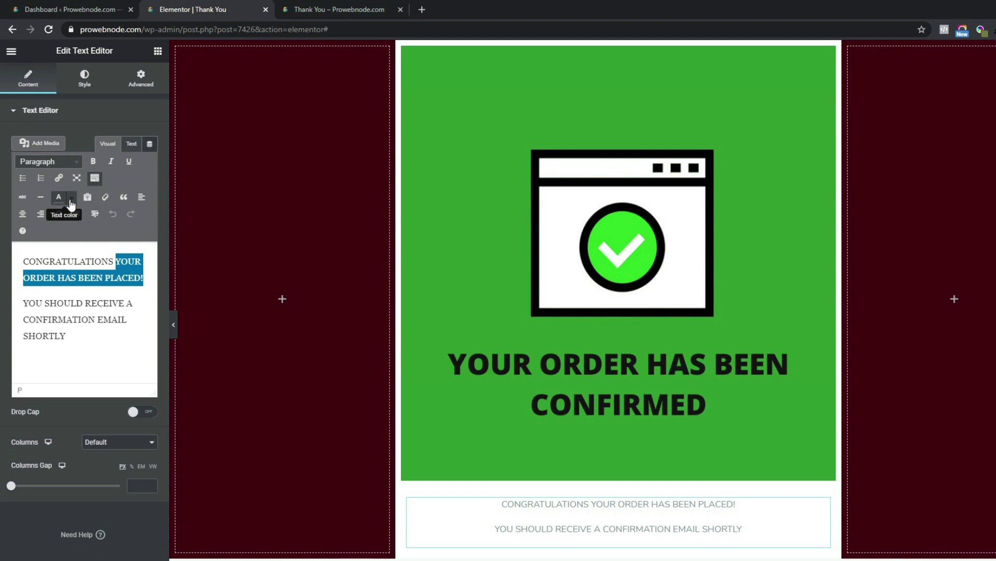
{"action": "left_click", "coordinate": [72, 200]}
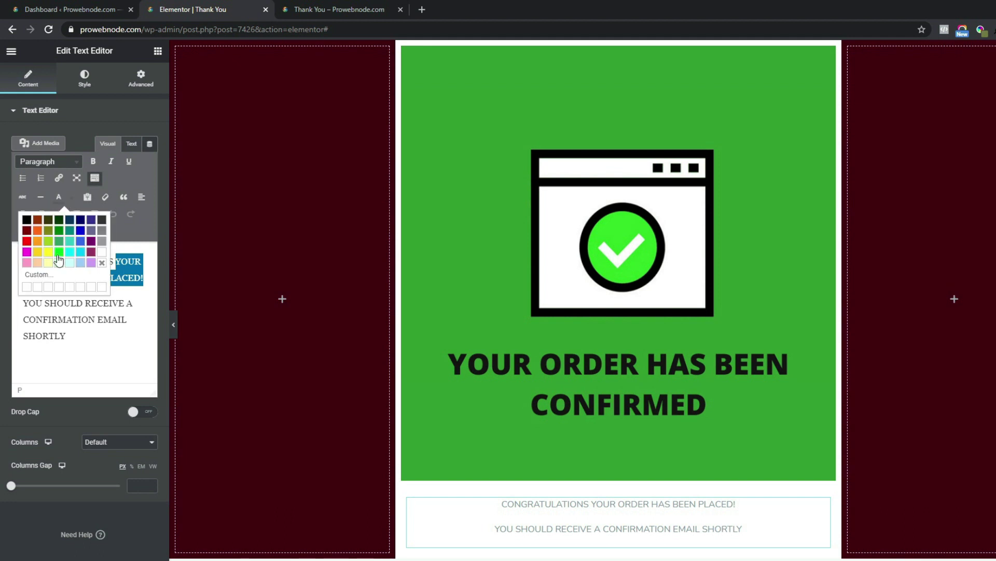
{"action": "left_click", "coordinate": [59, 252]}
{"action": "left_click", "coordinate": [58, 254]}
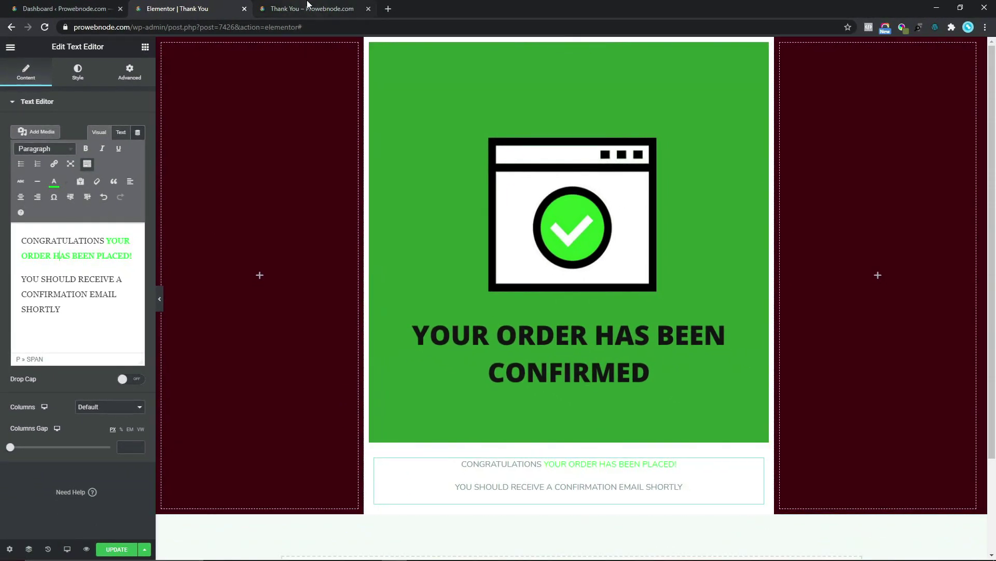
{"action": "left_click", "coordinate": [307, 8]}
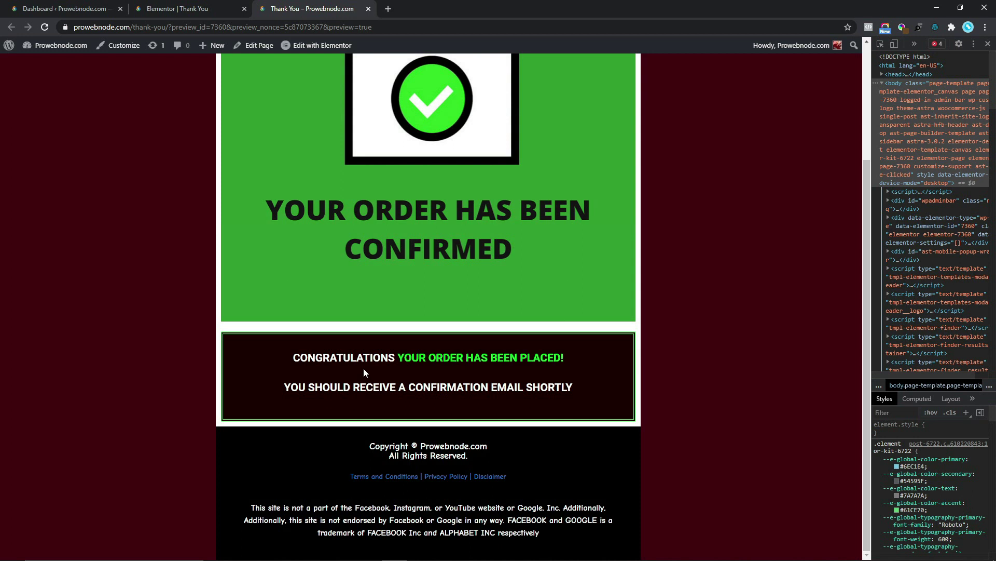
Step: Give the congratulations column a Classic background colour of #1a0000
{"action": "left_click", "coordinate": [210, 9]}
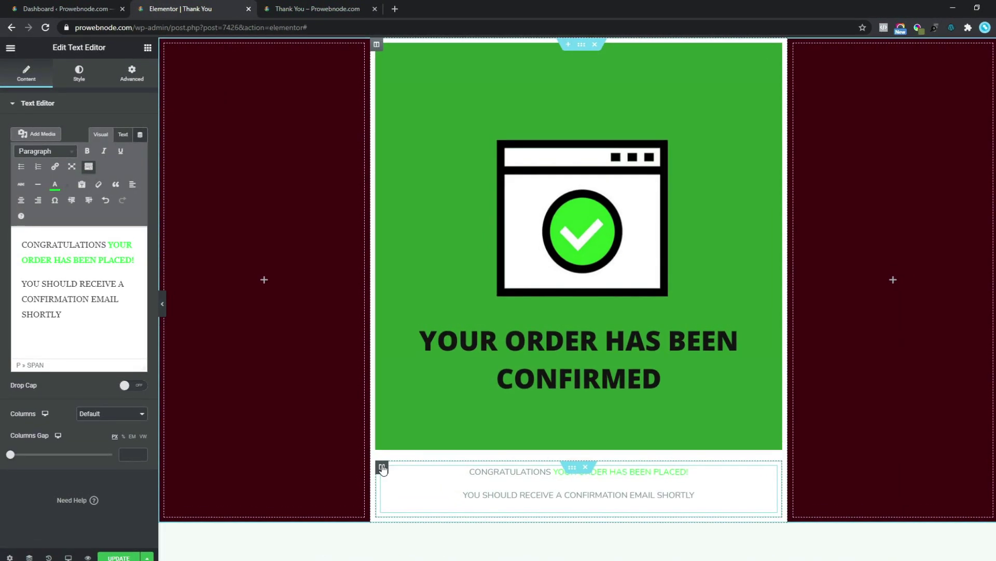
{"action": "left_click", "coordinate": [382, 467]}
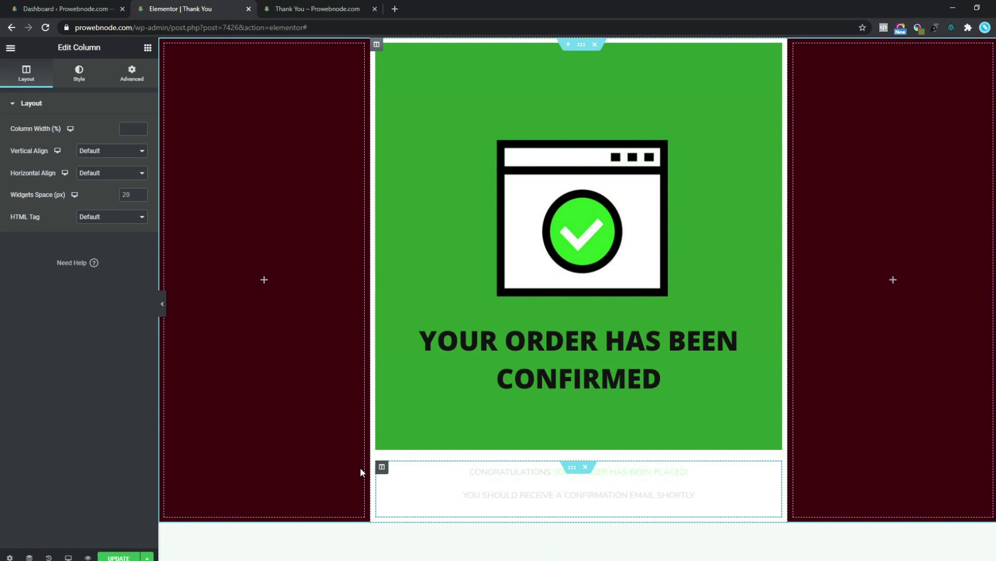
{"action": "left_click", "coordinate": [84, 78]}
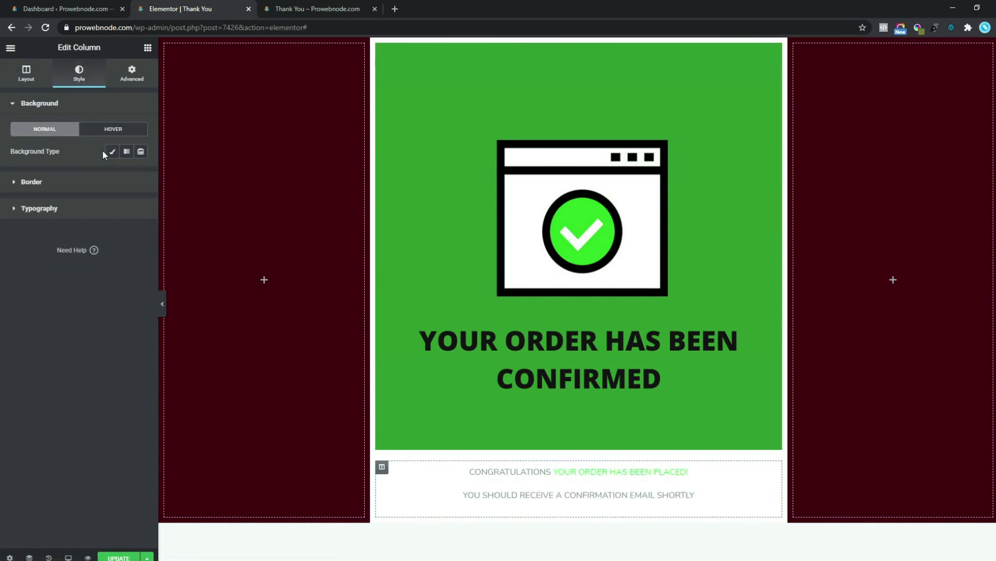
{"action": "left_click", "coordinate": [113, 152]}
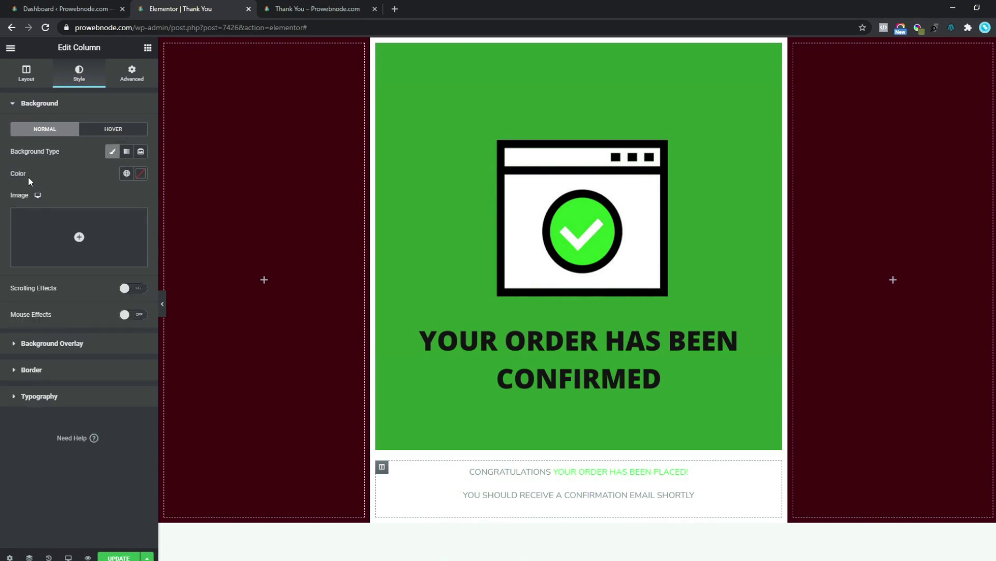
{"action": "left_click", "coordinate": [142, 174]}
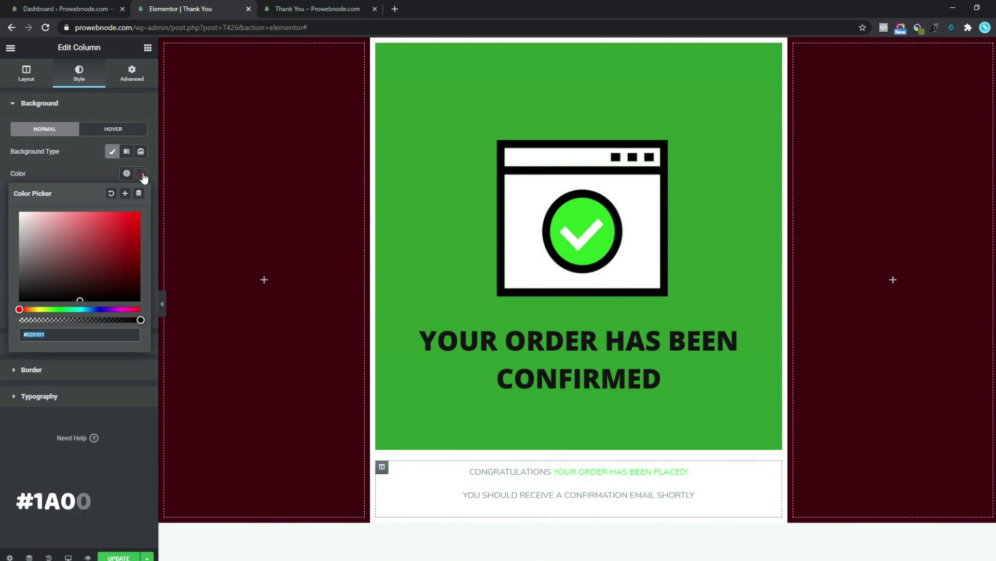
{"action": "type", "text": "#1a"}
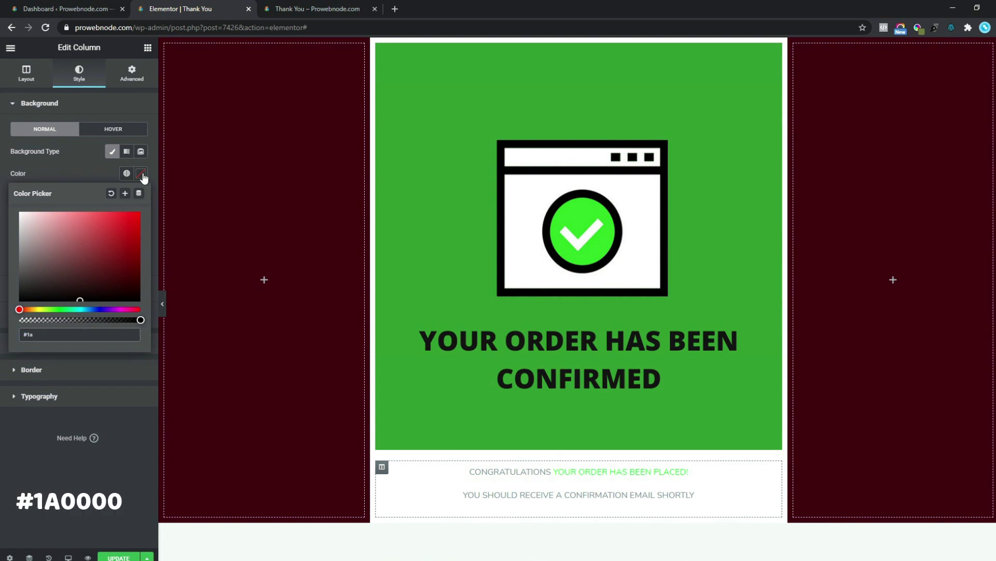
{"action": "type", "text": "0000"}
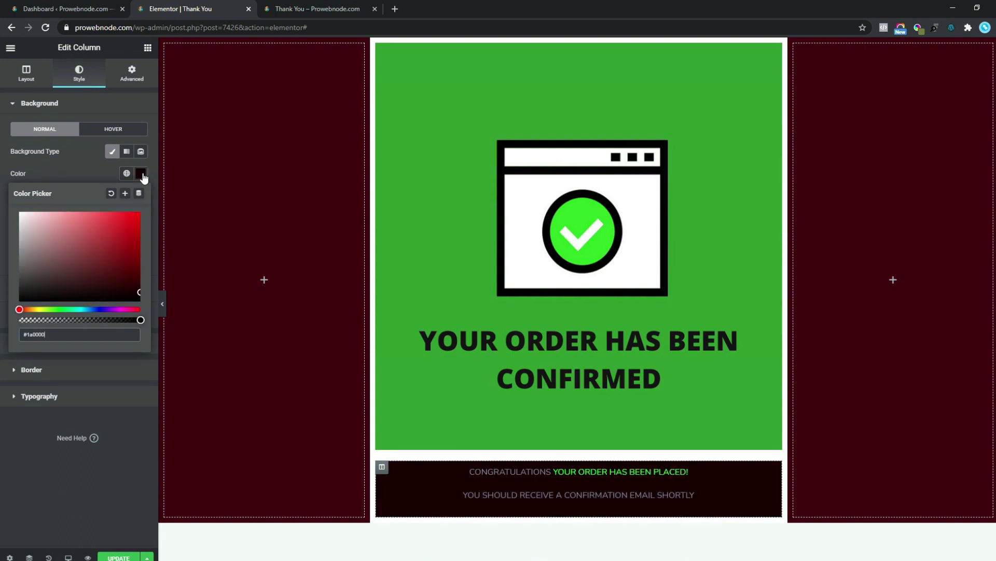
{"action": "left_click", "coordinate": [142, 177]}
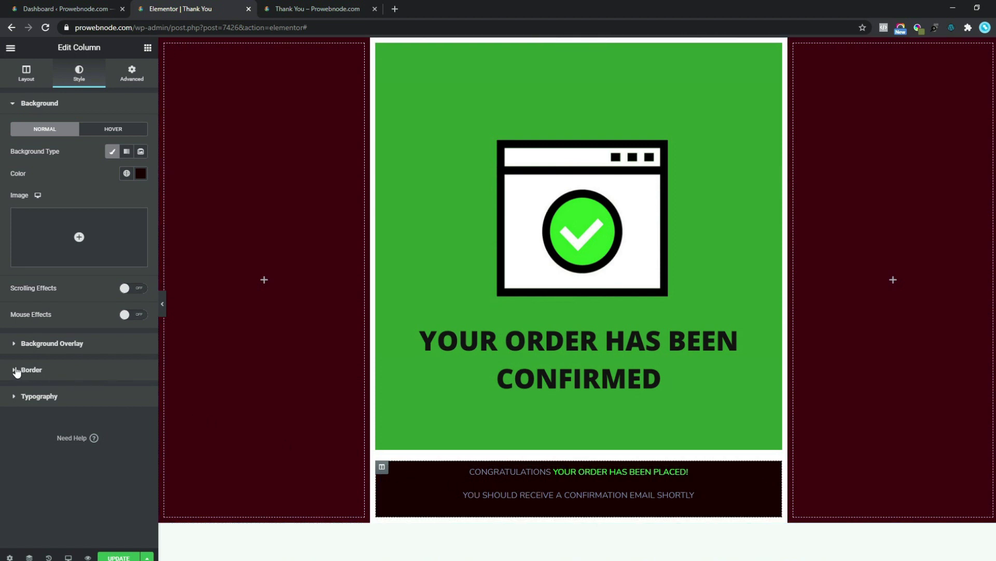
Step: Frame the congratulations column with a 4 px double #00ff00 border and select its text
{"action": "left_click", "coordinate": [16, 370]}
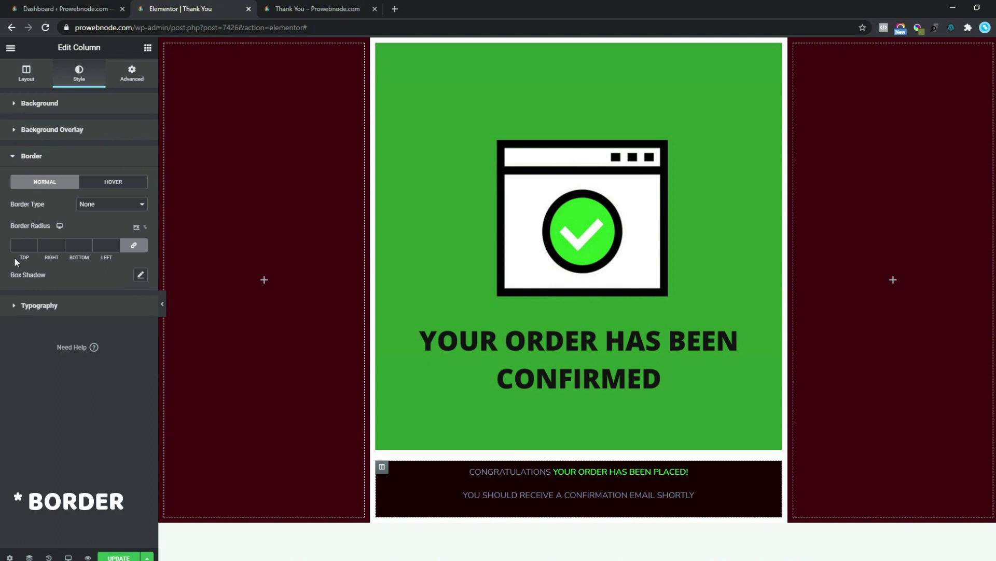
{"action": "left_click", "coordinate": [104, 205]}
{"action": "left_click", "coordinate": [102, 231]}
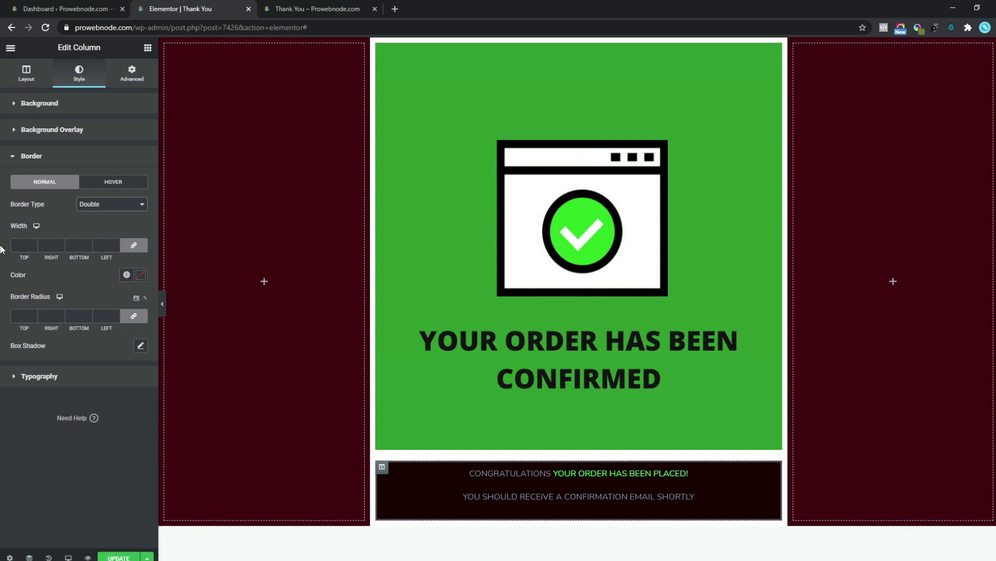
{"action": "left_click", "coordinate": [34, 242]}
{"action": "left_click", "coordinate": [33, 243]}
{"action": "left_click", "coordinate": [34, 242]}
{"action": "left_click", "coordinate": [34, 243]}
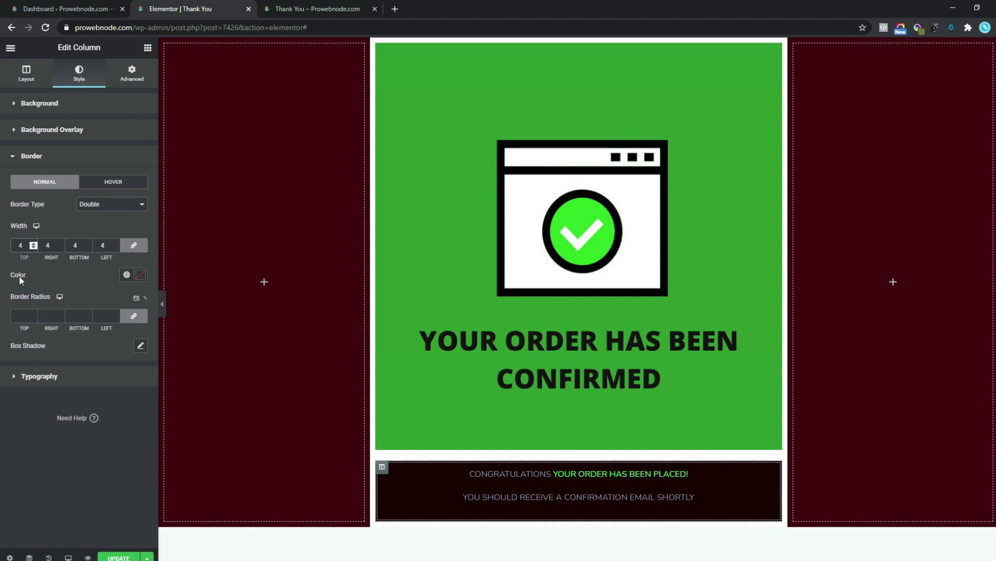
{"action": "left_click", "coordinate": [141, 279]}
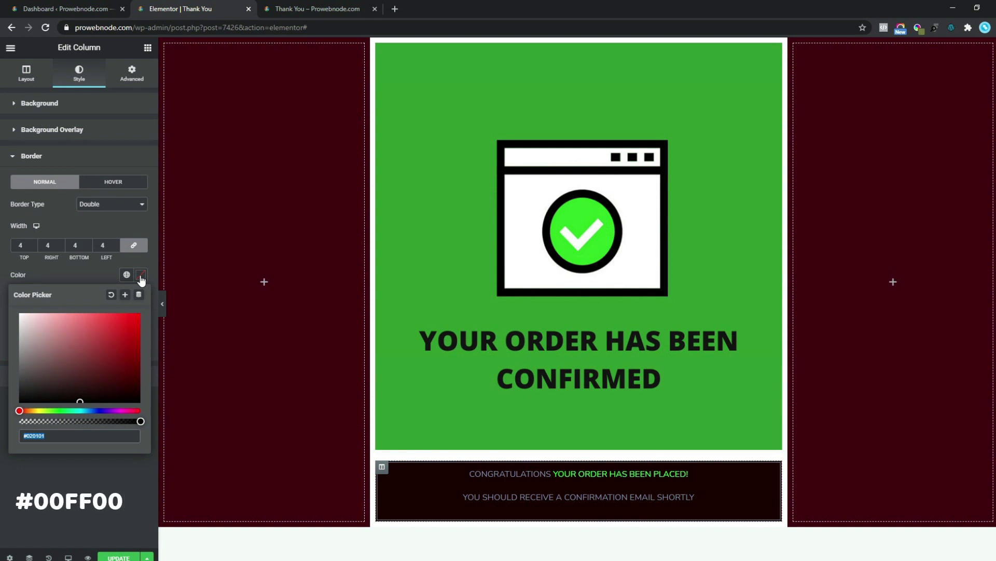
{"action": "type", "text": "#00ff00"}
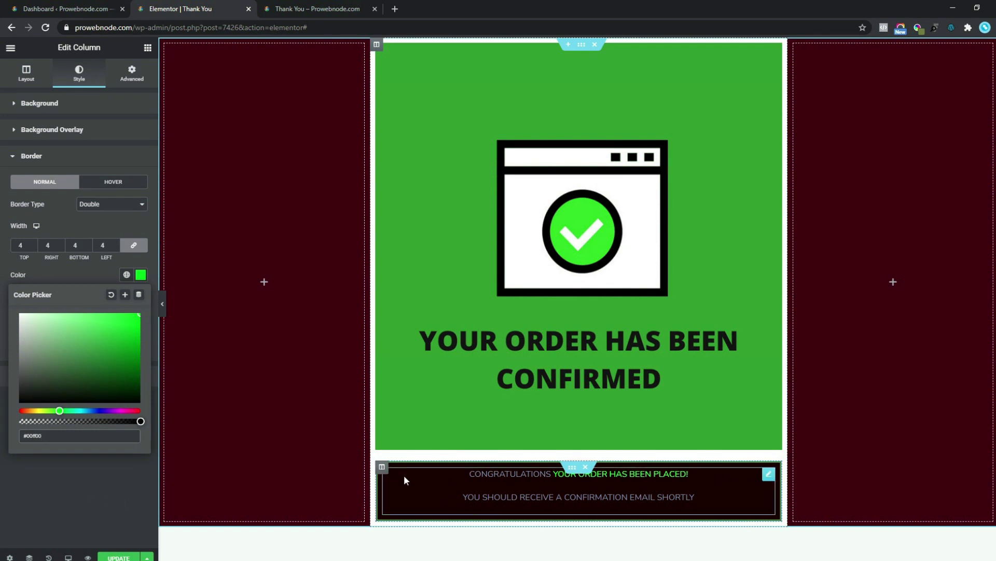
{"action": "left_click", "coordinate": [769, 474]}
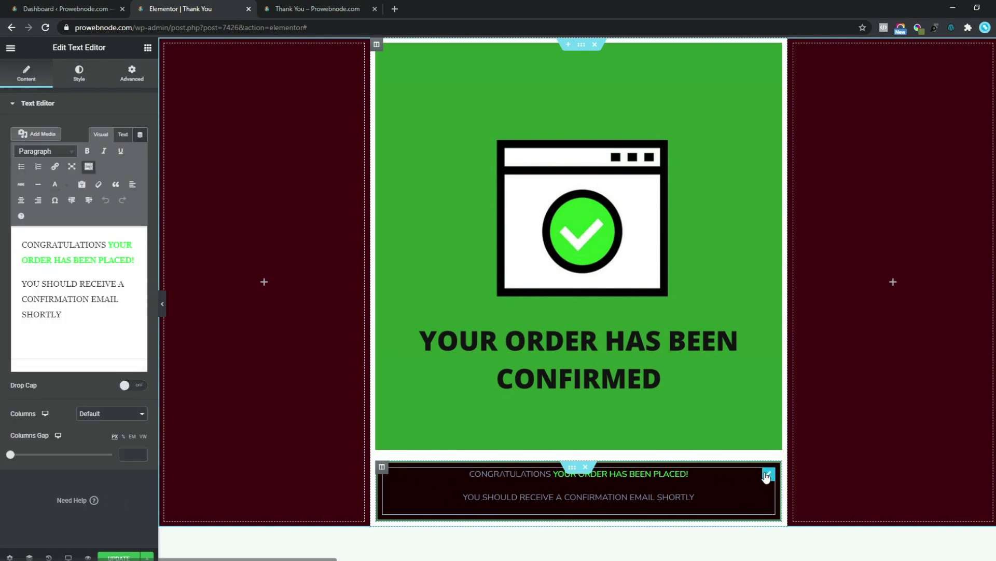
Step: Make the congratulations text colour white
{"action": "left_click", "coordinate": [79, 74]}
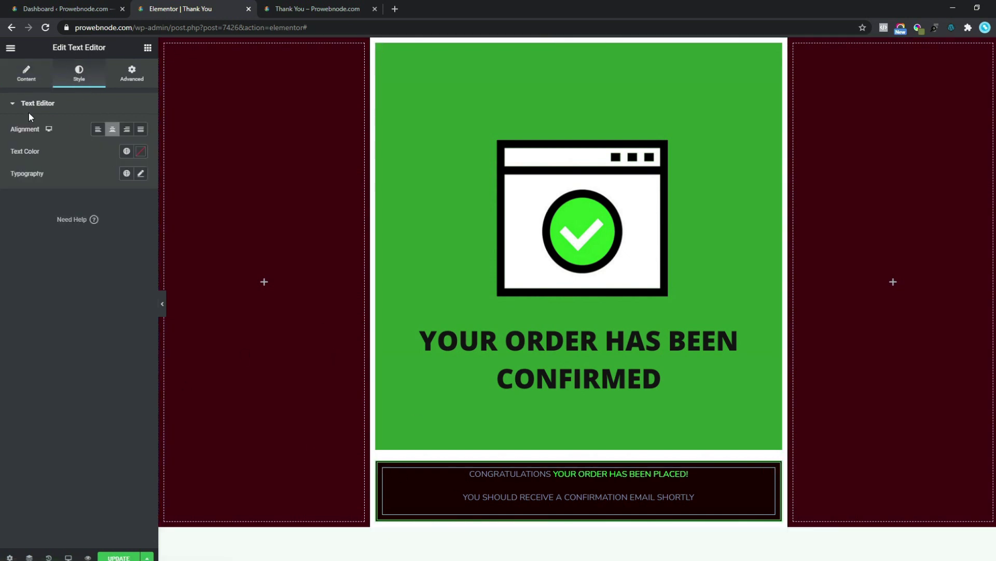
{"action": "left_click", "coordinate": [16, 69]}
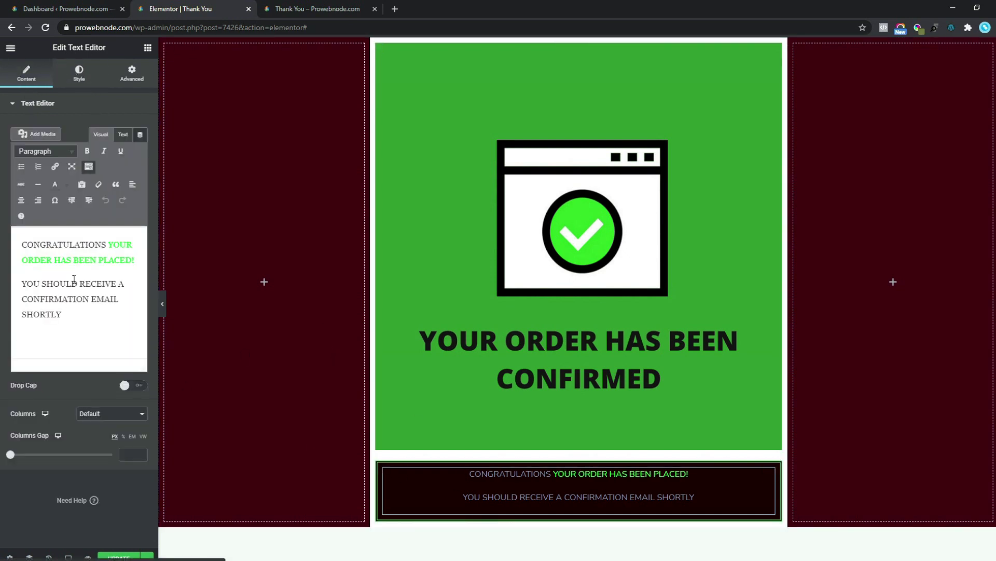
{"action": "left_click", "coordinate": [79, 73]}
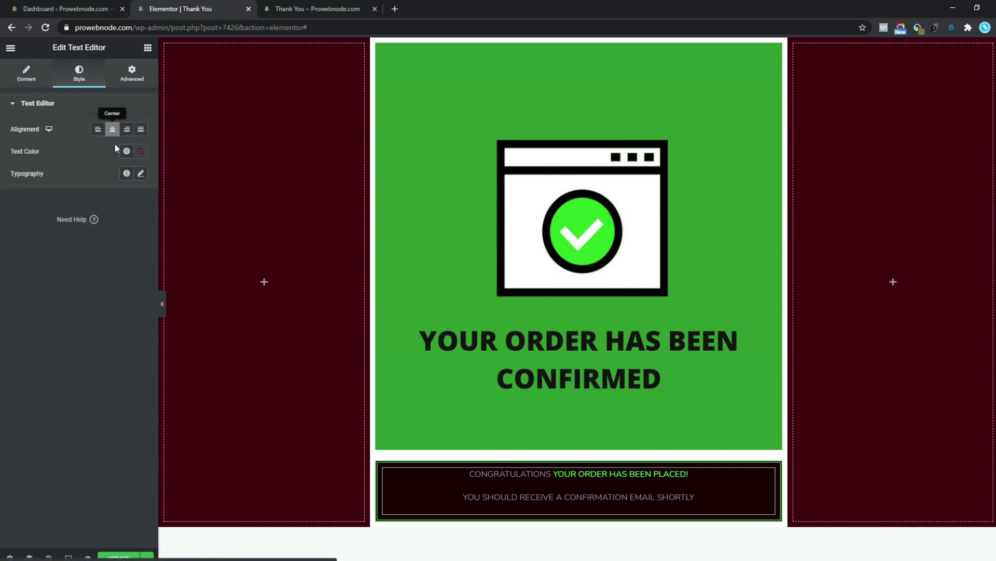
{"action": "left_click", "coordinate": [141, 152]}
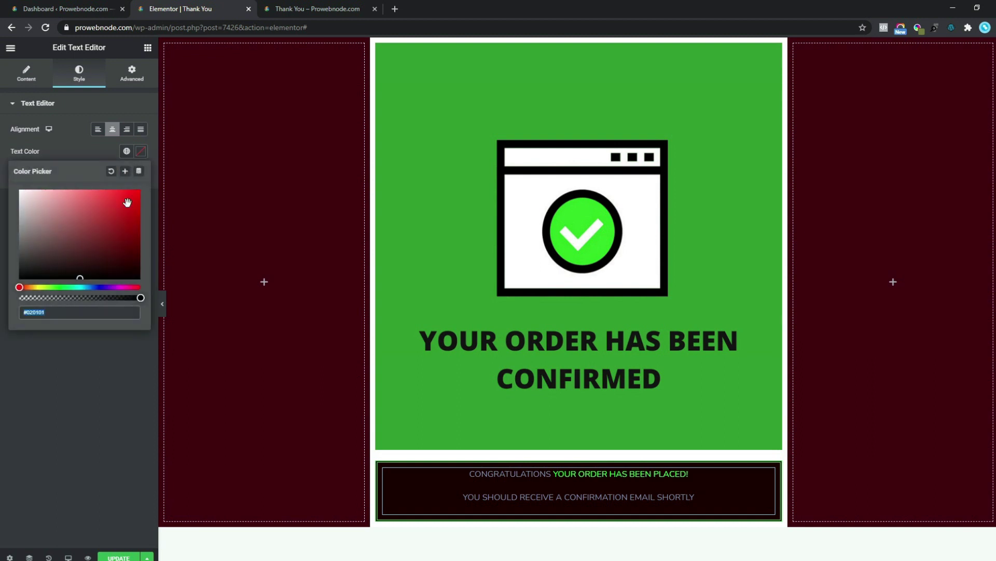
{"action": "left_click_drag", "start_coordinate": [38, 230], "coordinate": [11, 189]}
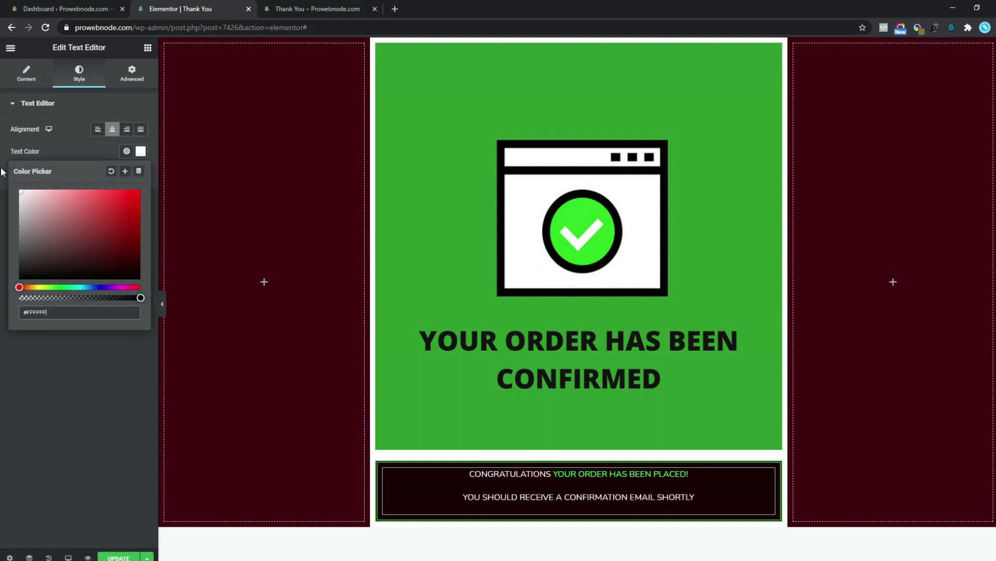
{"action": "left_click", "coordinate": [8, 182]}
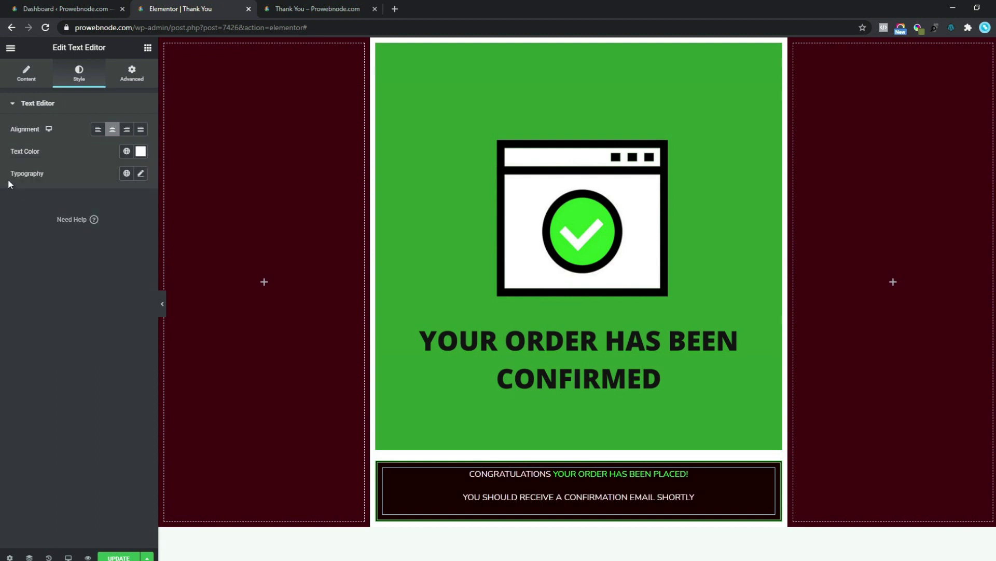
Step: Set the congratulations text typography to Roboto, size 21, weight 600
{"action": "left_click", "coordinate": [141, 175]}
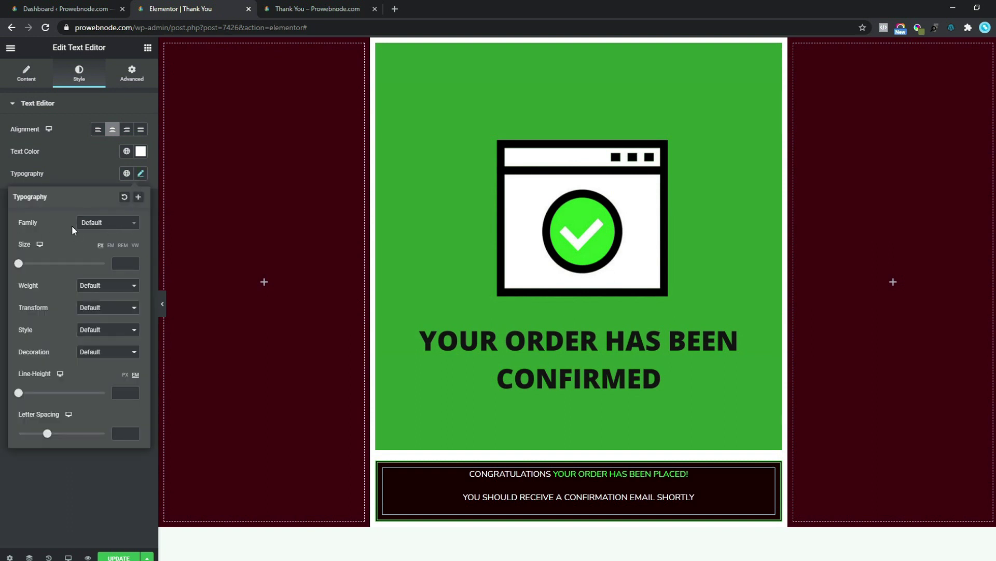
{"action": "left_click", "coordinate": [103, 227]}
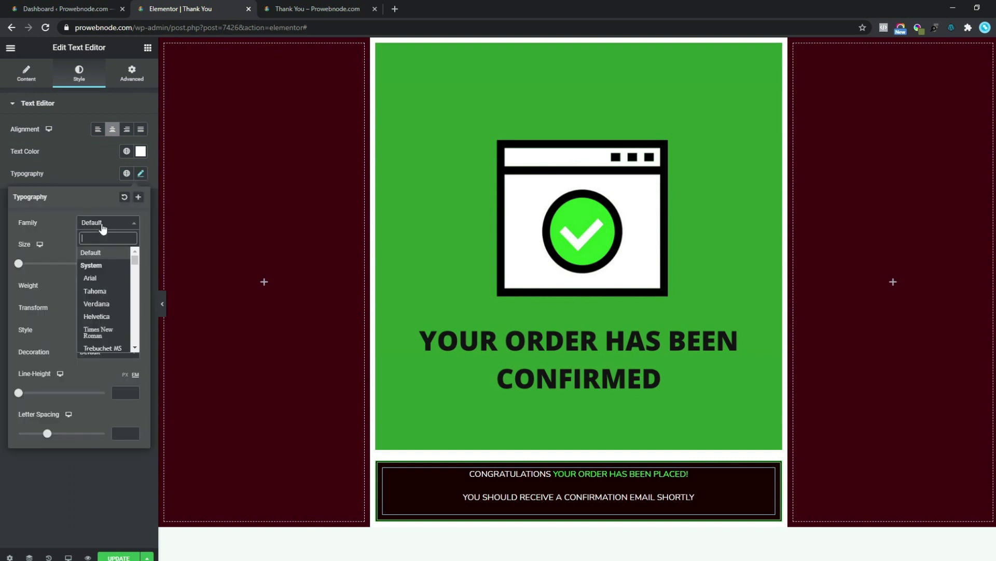
{"action": "type", "text": "R"}
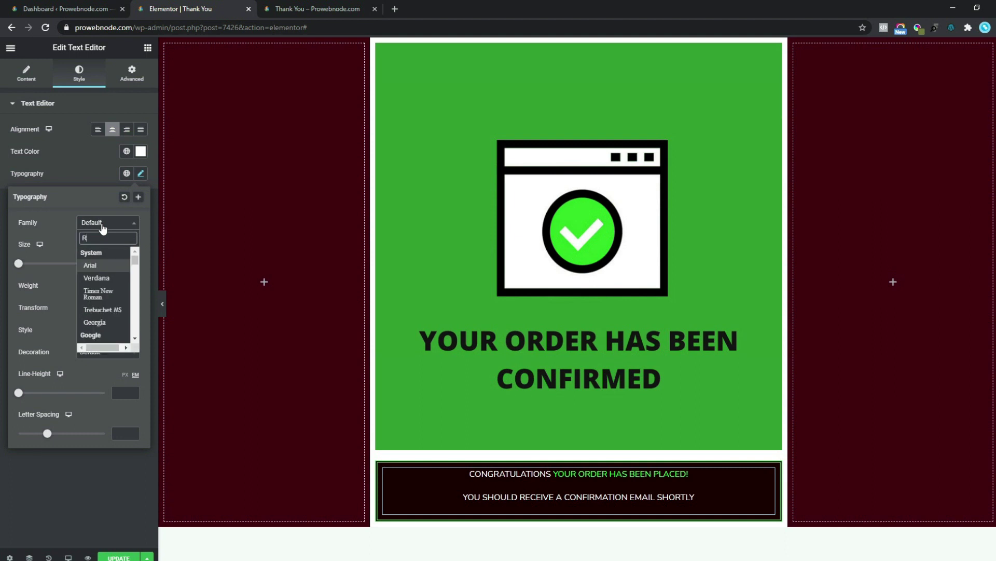
{"action": "type", "text": "oboto"}
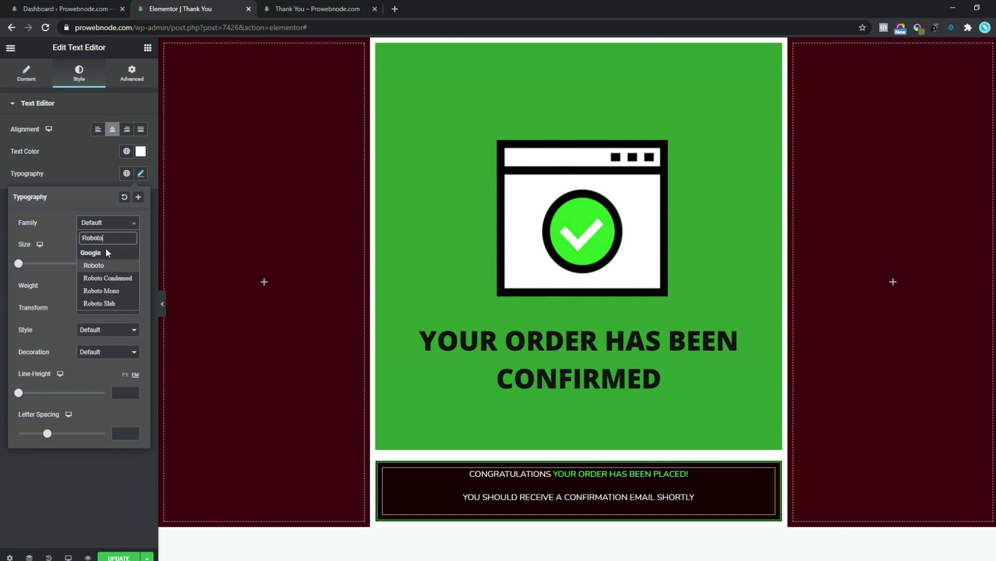
{"action": "left_click", "coordinate": [103, 265]}
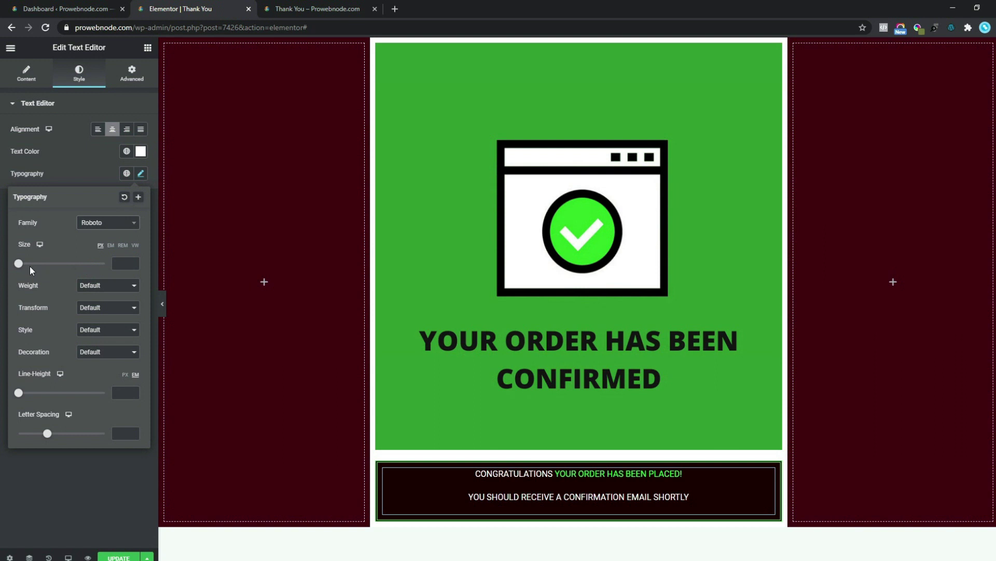
{"action": "left_click", "coordinate": [122, 268]}
{"action": "type", "text": "21"}
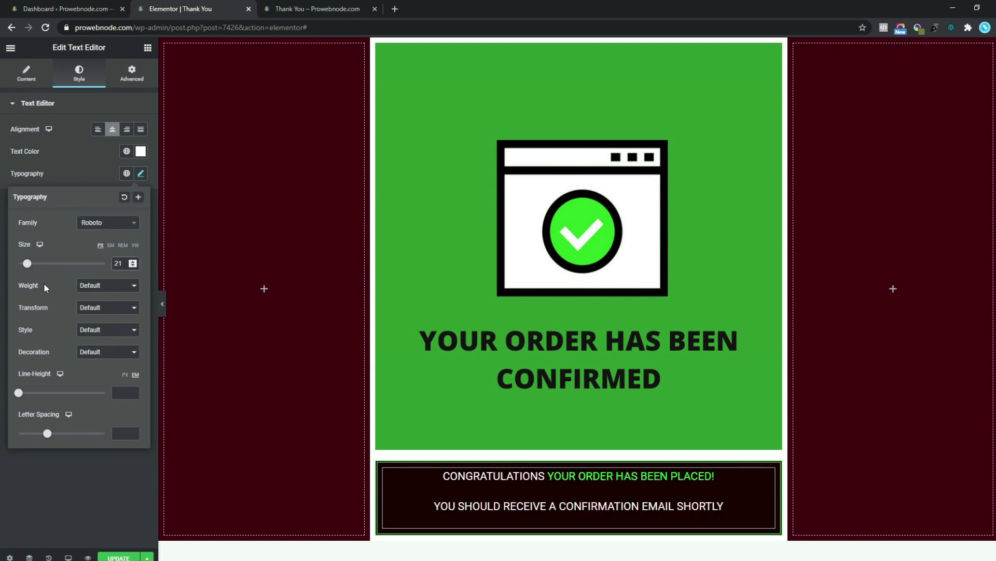
{"action": "left_click", "coordinate": [95, 286]}
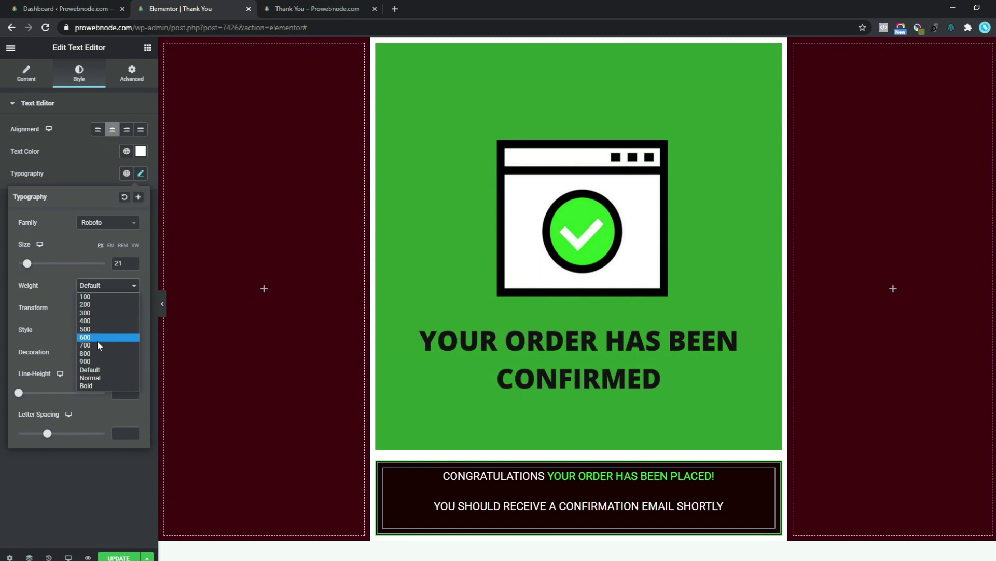
{"action": "left_click", "coordinate": [98, 339]}
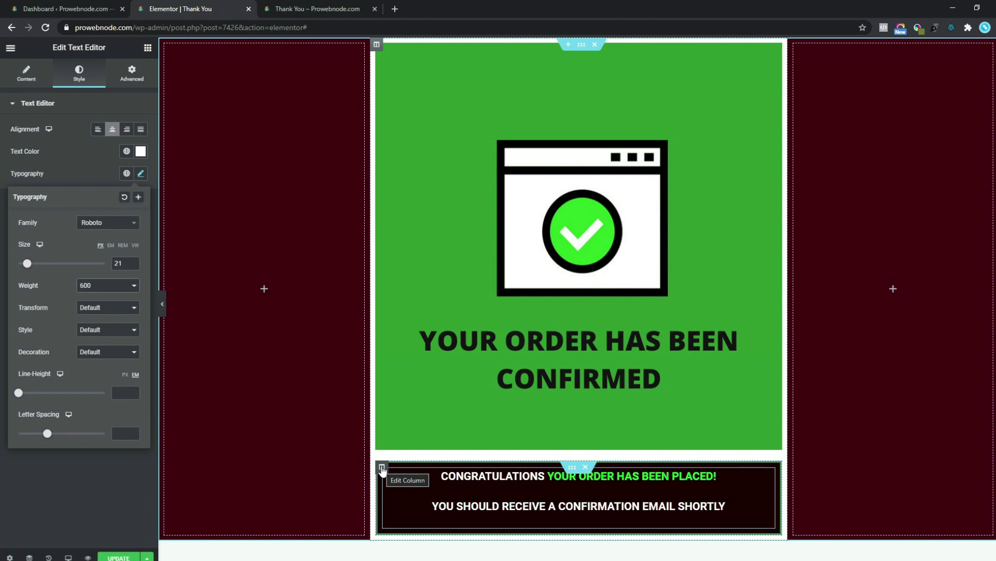
Step: Pad the congratulations column 30 on every side, then unlink and lower the bottom to 20
{"action": "left_click", "coordinate": [382, 467]}
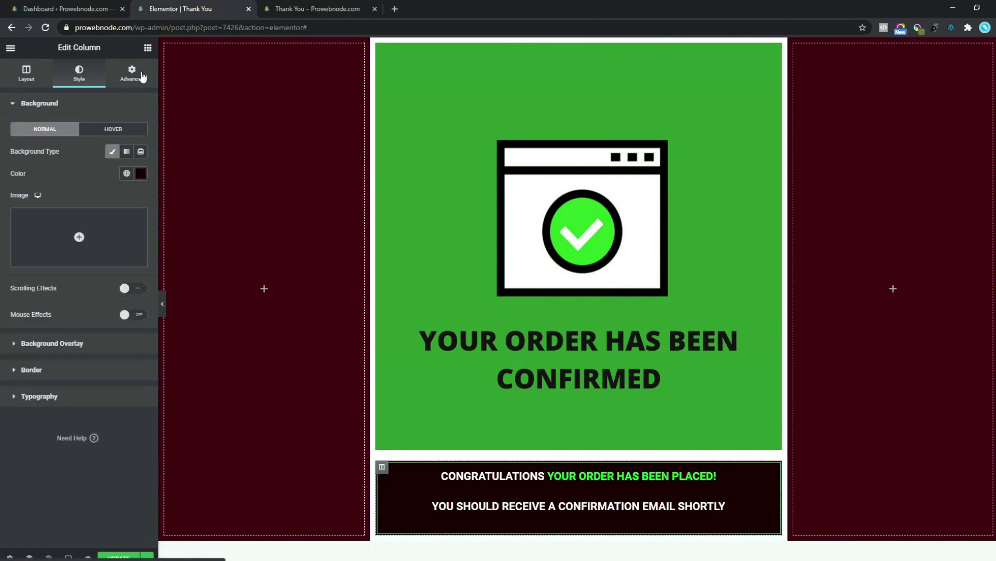
{"action": "left_click", "coordinate": [134, 75]}
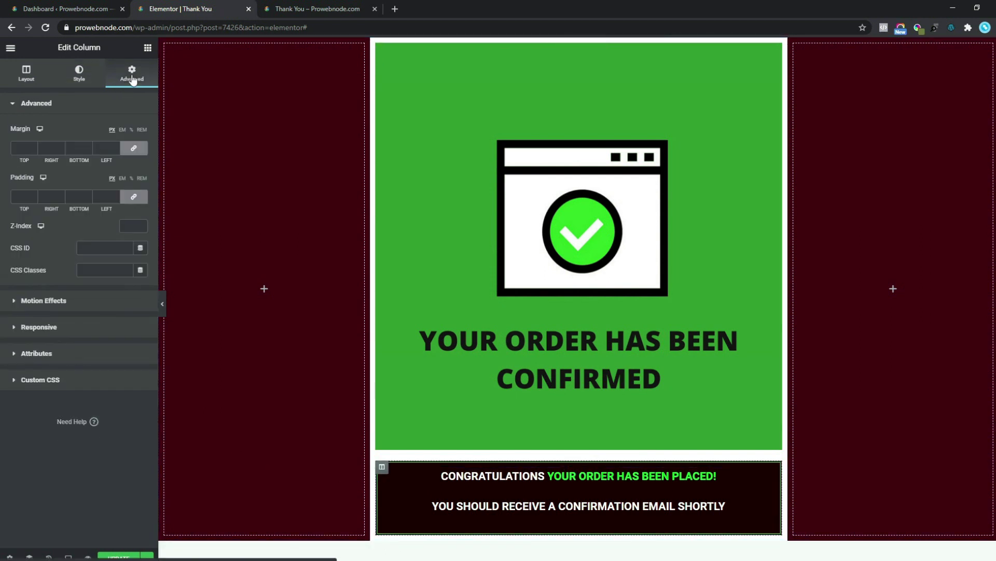
{"action": "left_click", "coordinate": [32, 195]}
{"action": "left_click_drag", "start_coordinate": [32, 193], "coordinate": [32, 193]}
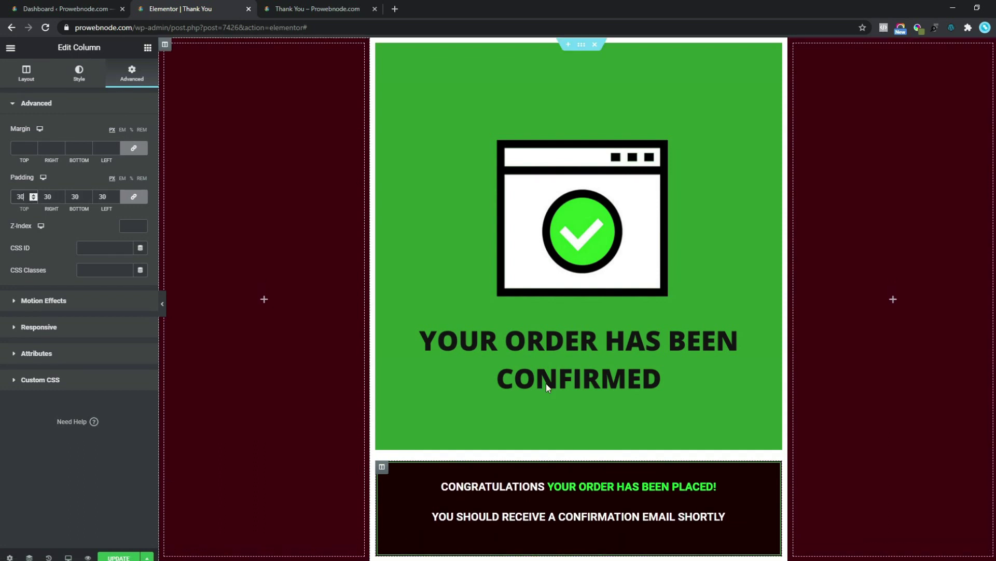
{"action": "scroll", "coordinate": [547, 386], "scroll_direction": "down", "scroll_amount": 1}
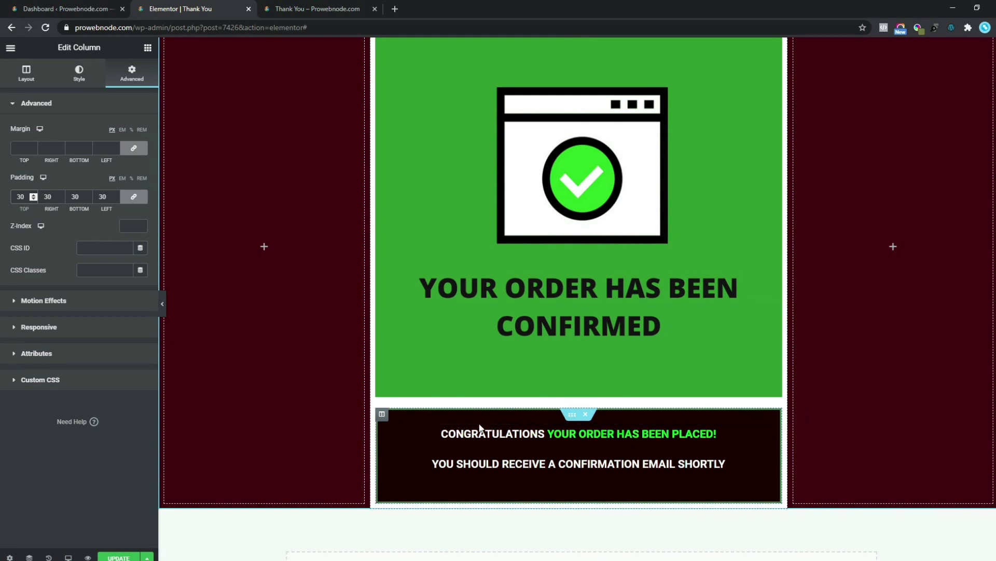
{"action": "left_click", "coordinate": [133, 197]}
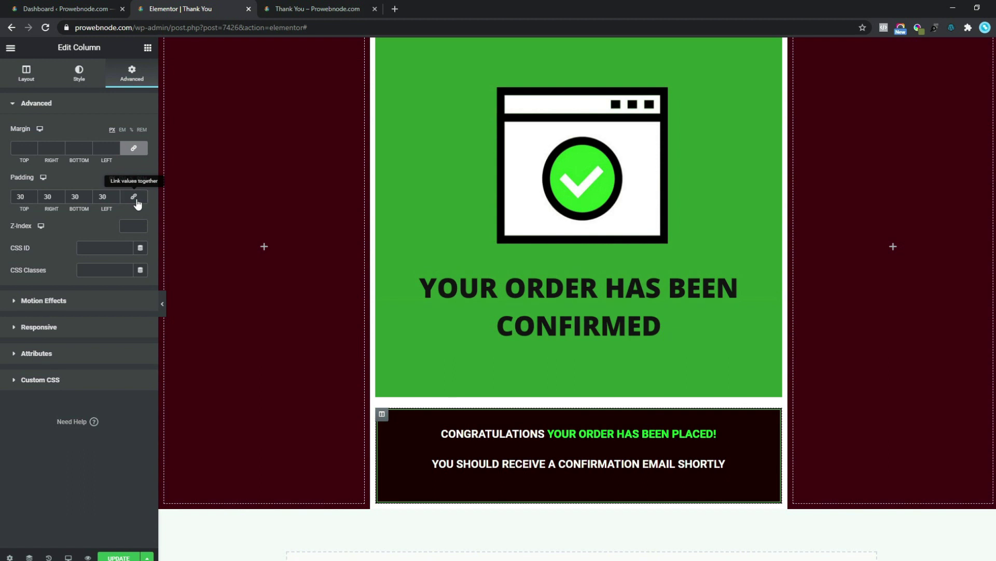
{"action": "left_click", "coordinate": [87, 199]}
{"action": "left_click", "coordinate": [87, 199]}
{"action": "left_click", "coordinate": [87, 199]}
{"action": "left_click", "coordinate": [87, 199]}
{"action": "left_click", "coordinate": [87, 199]}
{"action": "left_click", "coordinate": [87, 199]}
{"action": "left_click", "coordinate": [87, 199]}
{"action": "left_click", "coordinate": [87, 199]}
{"action": "left_click", "coordinate": [87, 199]}
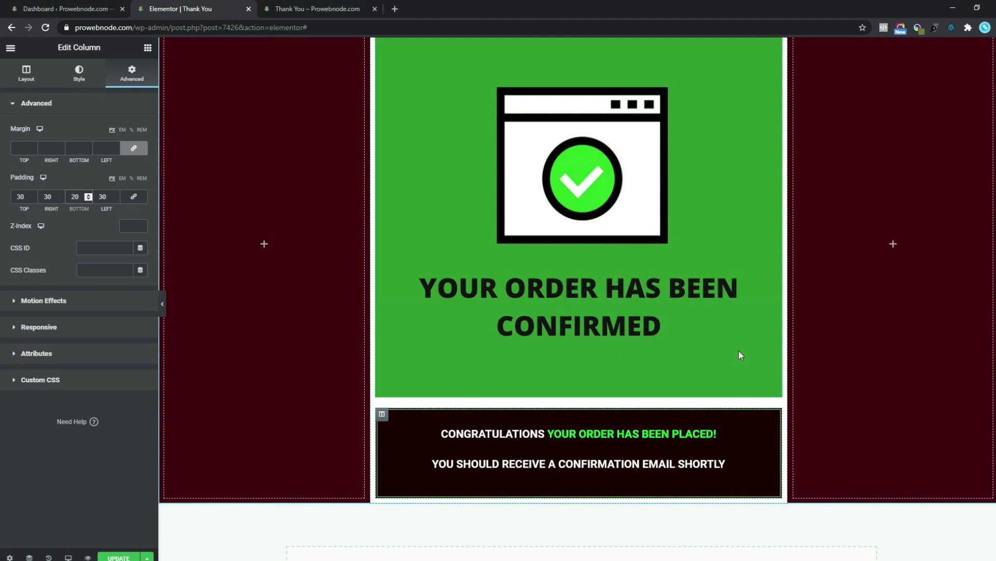
{"action": "scroll", "coordinate": [683, 348], "scroll_direction": "up", "scroll_amount": 2}
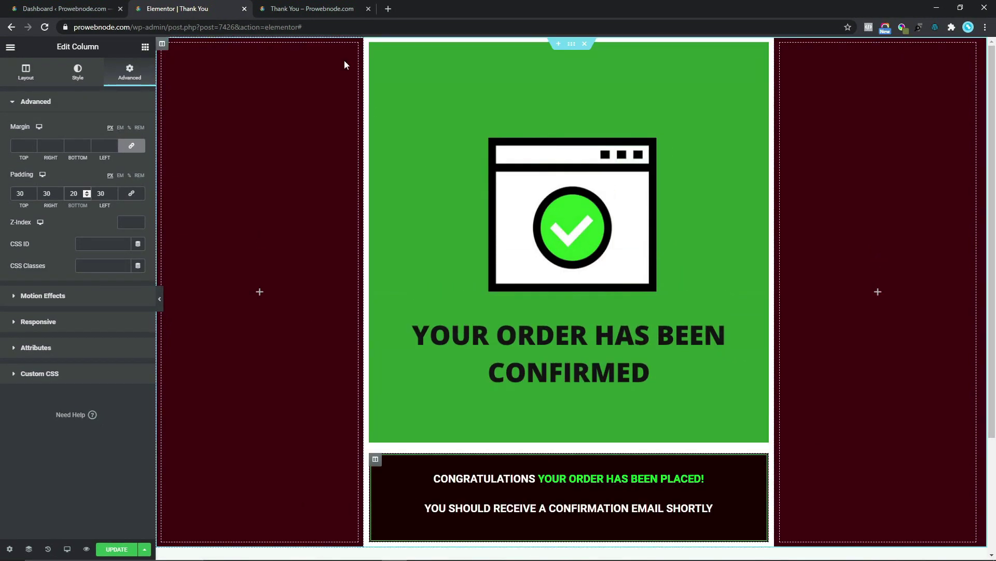
Step: Duplicate the green section and delete the copied image and text block
{"action": "left_click", "coordinate": [316, 8]}
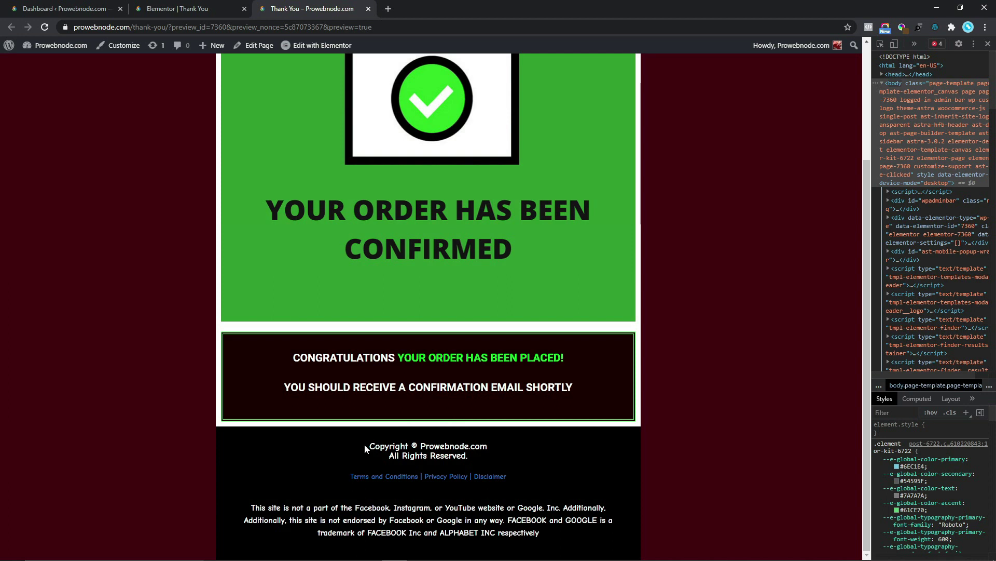
{"action": "left_click", "coordinate": [193, 8]}
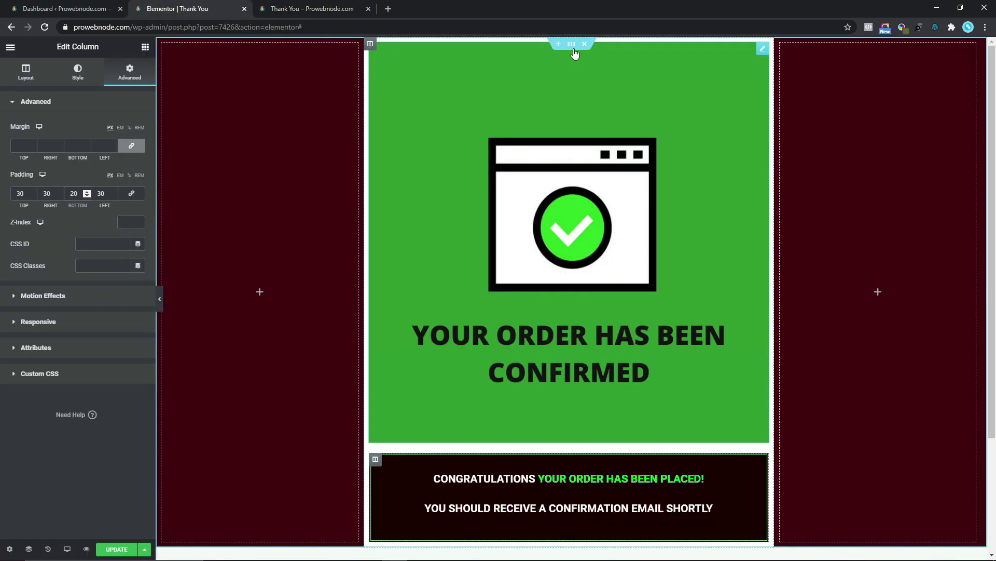
{"action": "right_click", "coordinate": [571, 46]}
{"action": "left_click", "coordinate": [580, 73]}
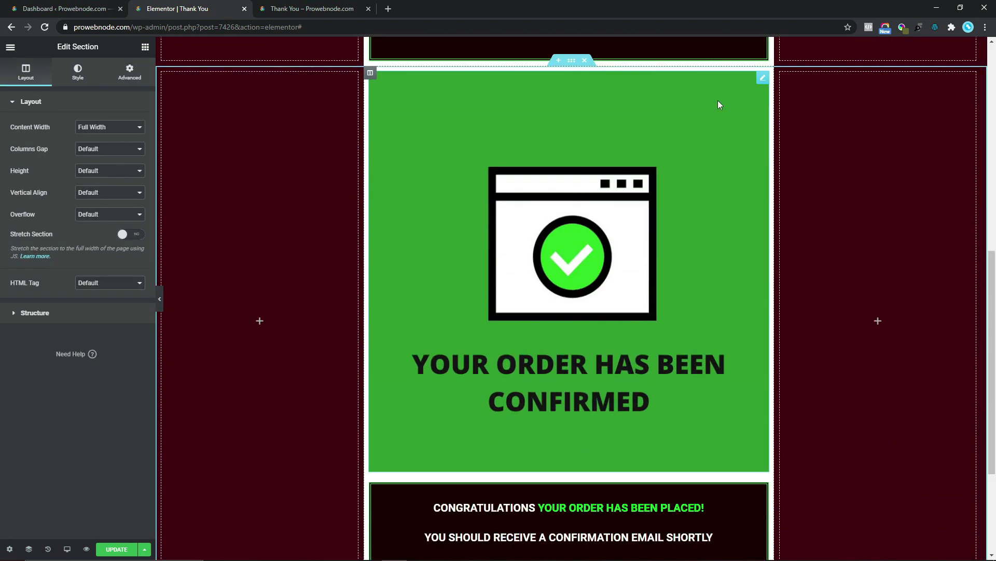
{"action": "right_click", "coordinate": [765, 80]}
{"action": "left_click", "coordinate": [790, 228]}
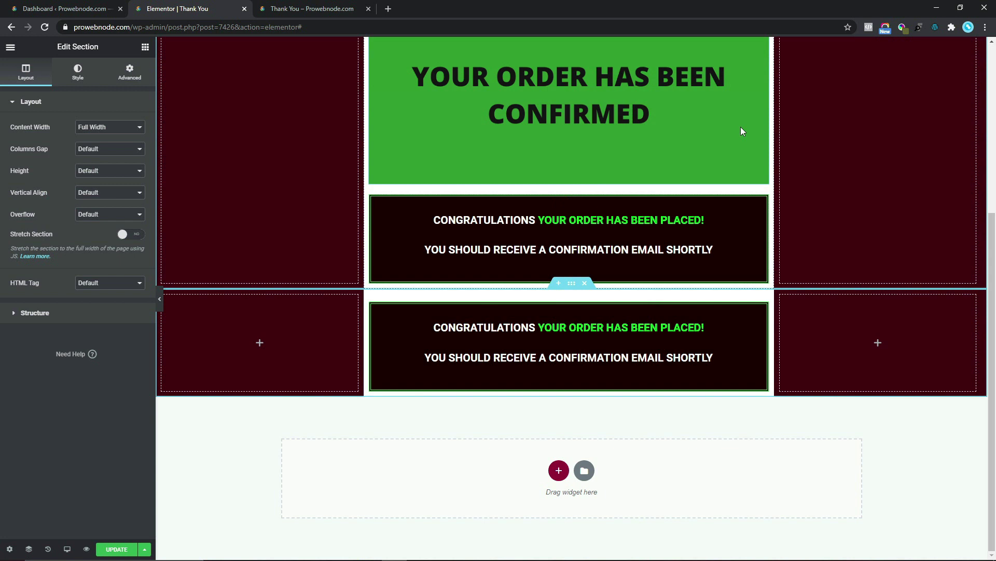
{"action": "left_click", "coordinate": [580, 297]}
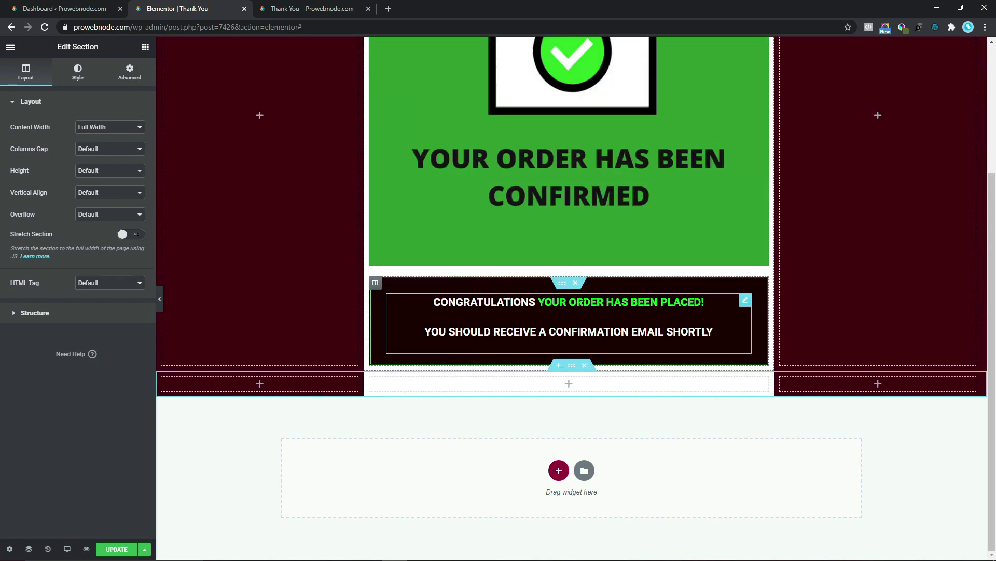
Step: Set the new section's middle column background colour to black
{"action": "left_click", "coordinate": [371, 379]}
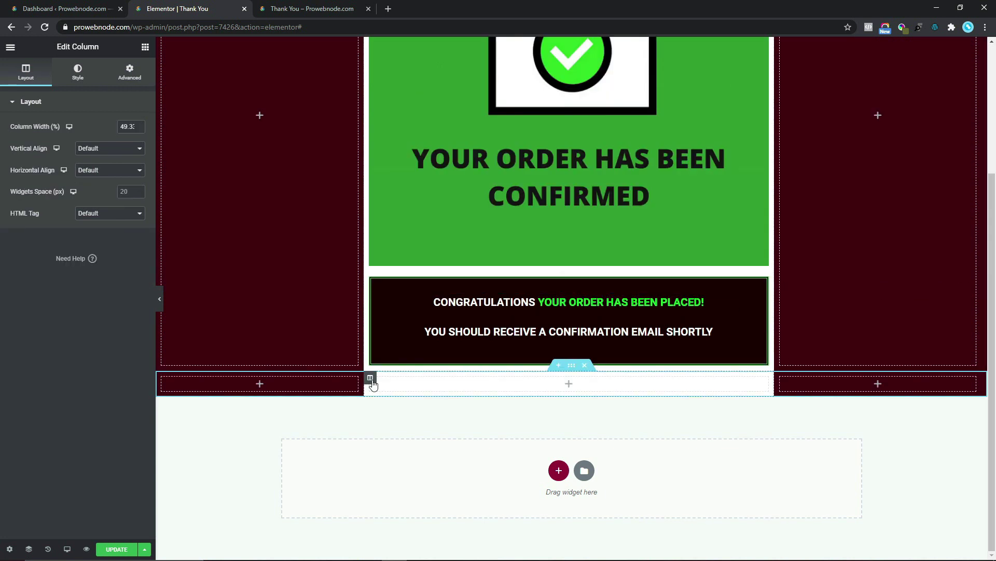
{"action": "left_click", "coordinate": [81, 78]}
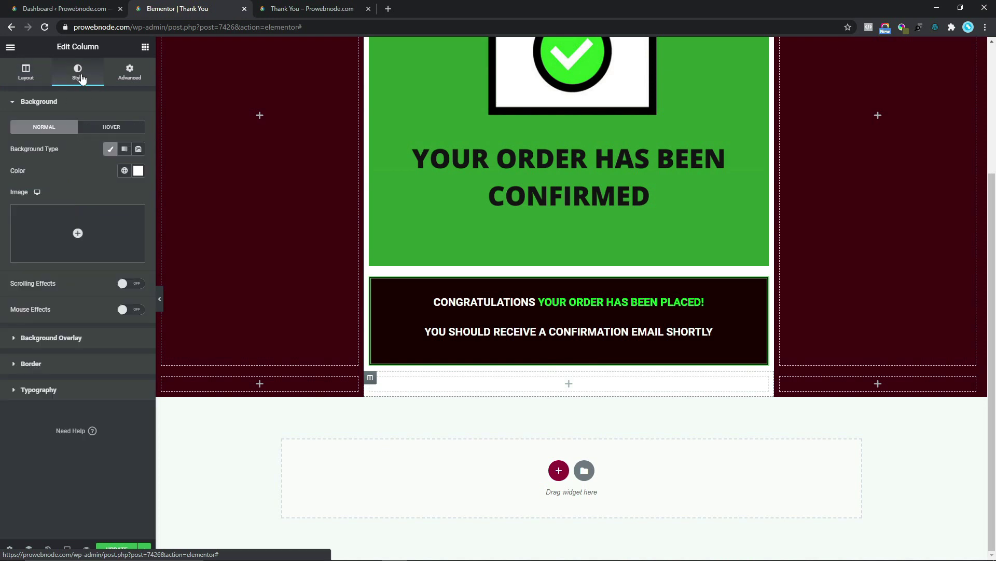
{"action": "left_click", "coordinate": [139, 173]}
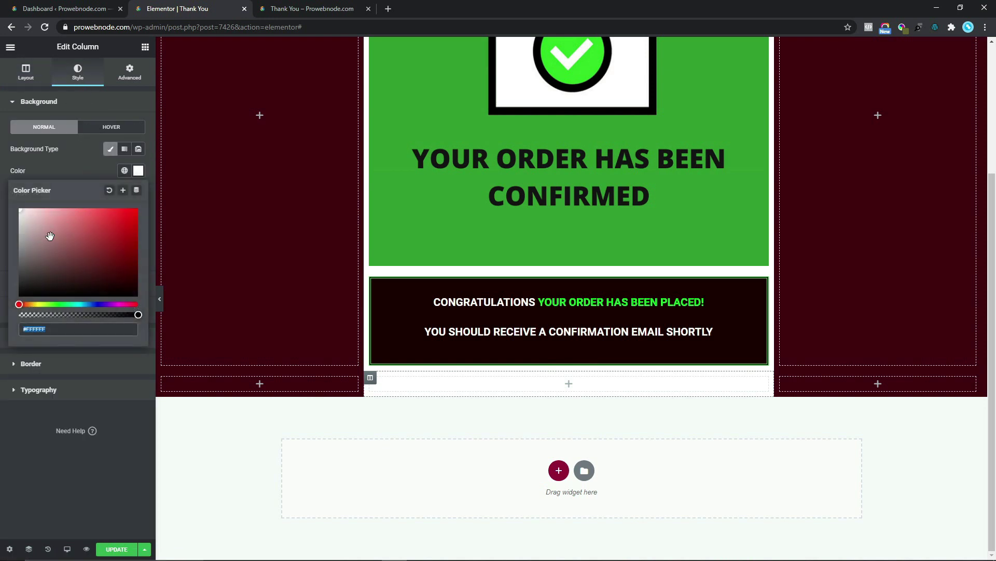
{"action": "left_click", "coordinate": [21, 293]}
{"action": "left_click", "coordinate": [2, 241]}
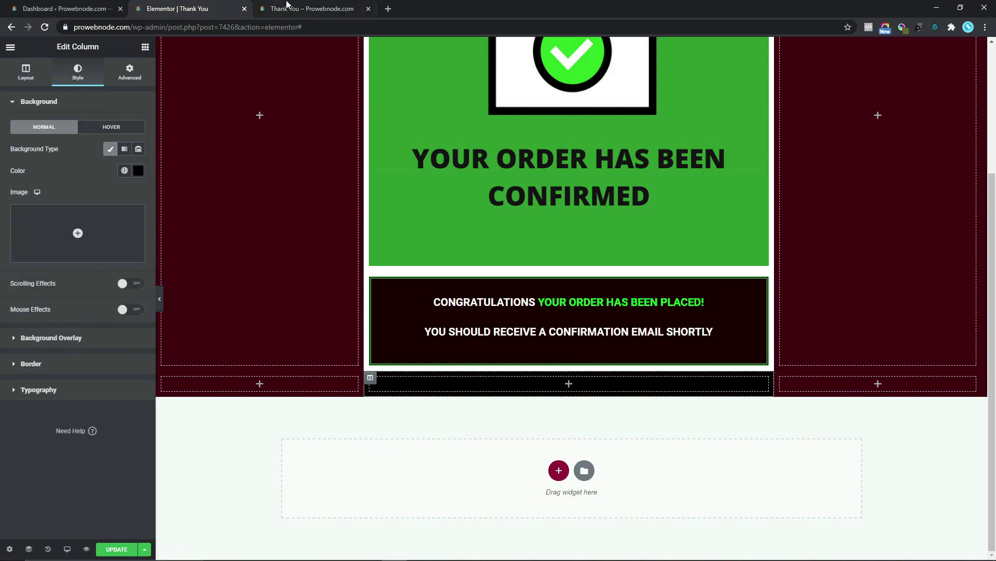
Step: Place a Heading widget in the empty black footer column
{"action": "left_click", "coordinate": [307, 8]}
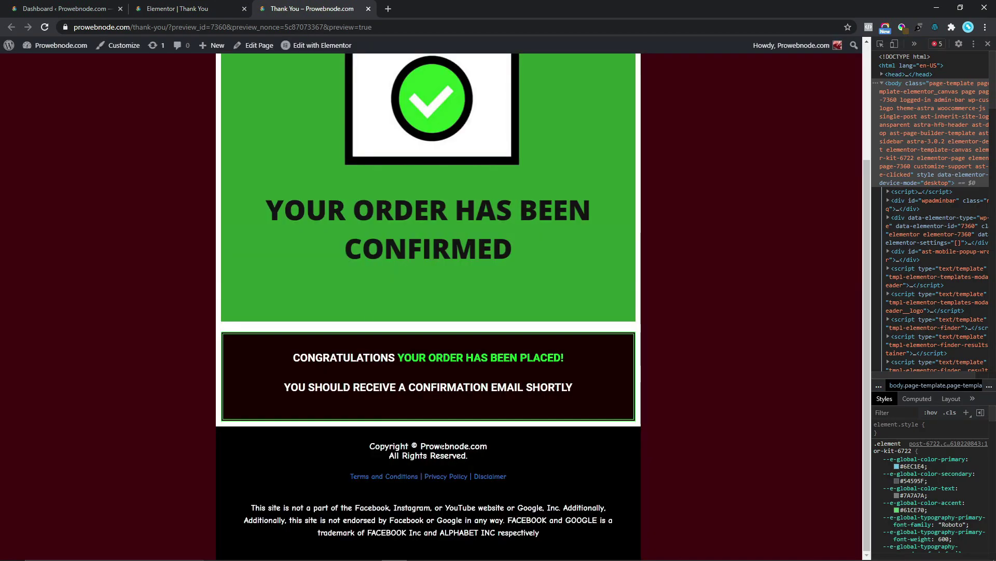
{"action": "left_click", "coordinate": [218, 9]}
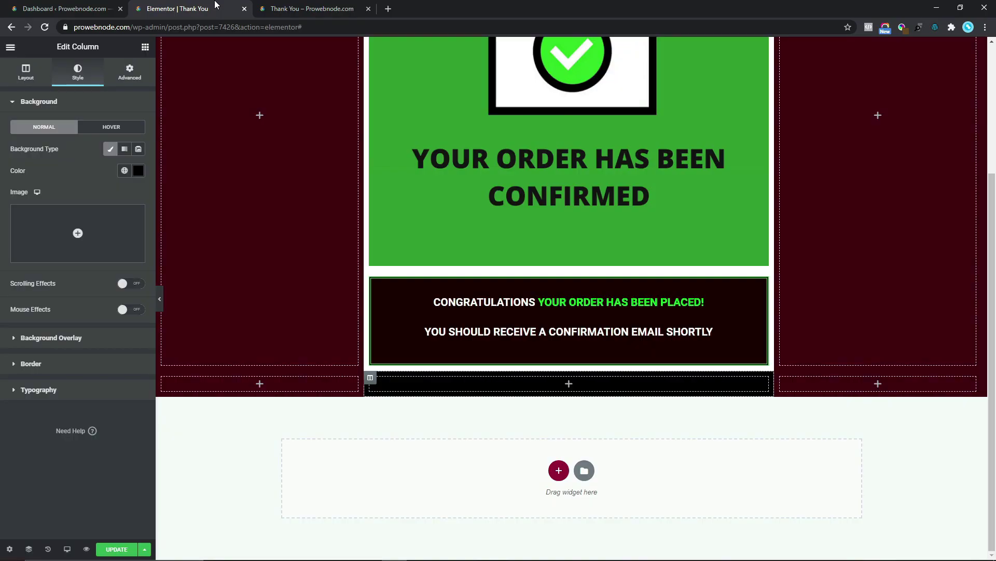
{"action": "left_click", "coordinate": [145, 47]}
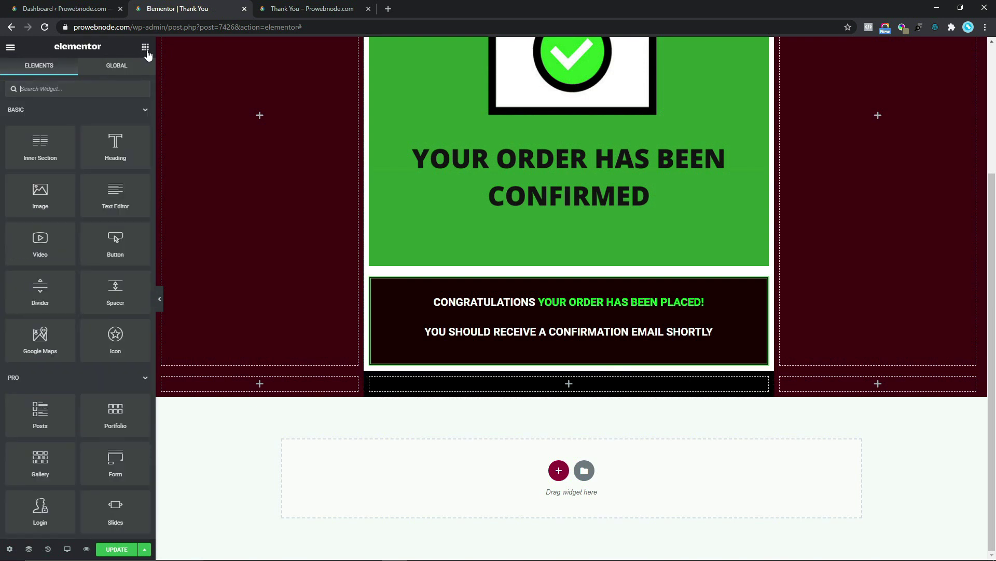
{"action": "left_click_drag", "start_coordinate": [115, 145], "coordinate": [534, 389]}
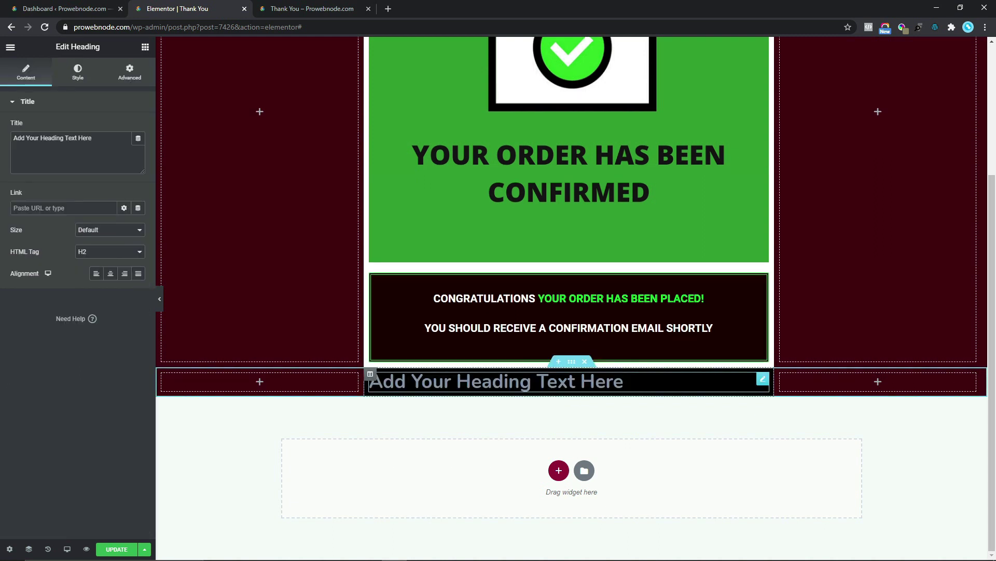
Step: Paste the copyright text from the preview as the title, add a <br> line break, and centre it
{"action": "left_click", "coordinate": [333, 8]}
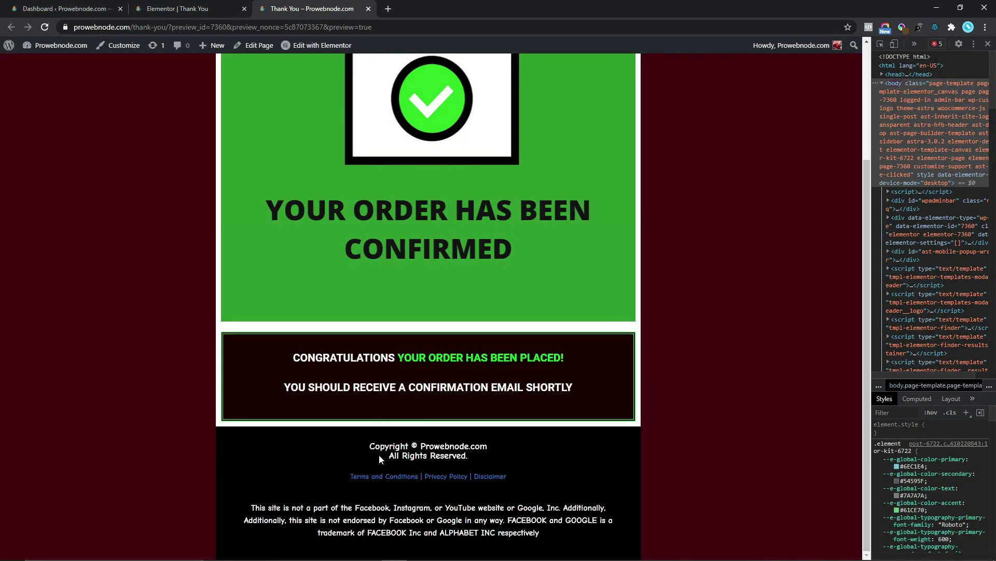
{"action": "left_click_drag", "start_coordinate": [370, 448], "coordinate": [469, 457]}
{"action": "right_click", "coordinate": [458, 453]}
{"action": "left_click", "coordinate": [466, 456]}
{"action": "left_click", "coordinate": [193, 8]}
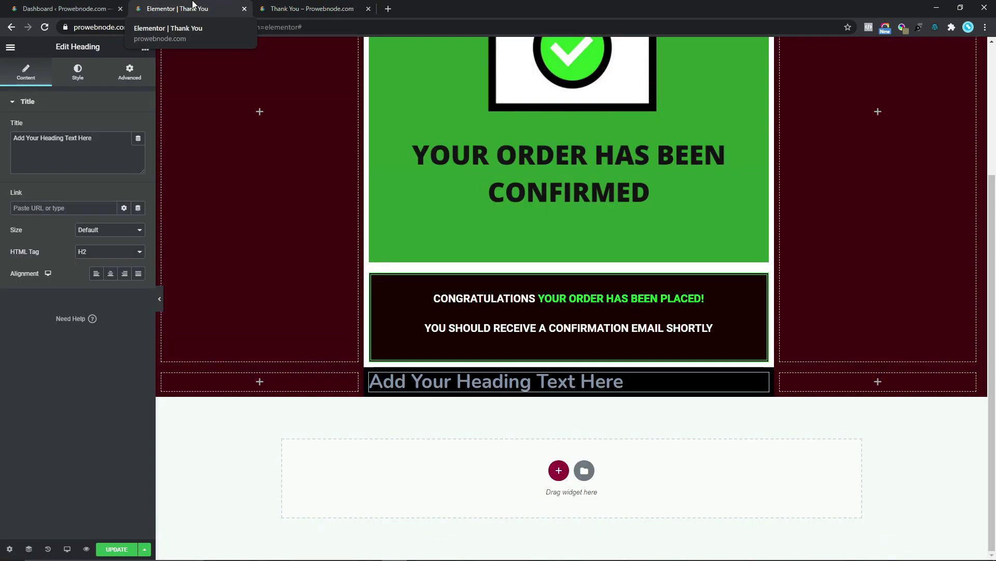
{"action": "left_click_drag", "start_coordinate": [93, 138], "coordinate": [13, 138]}
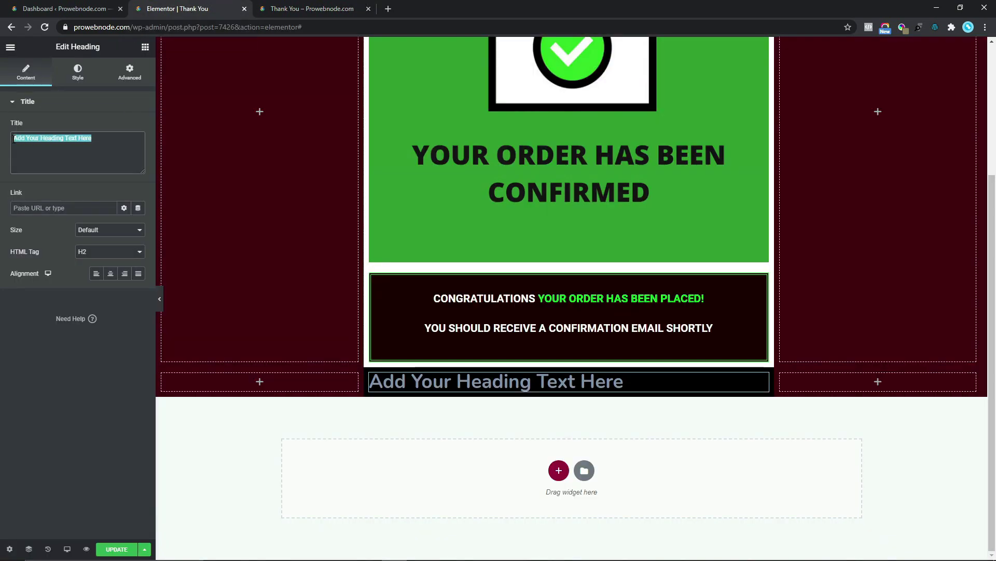
{"action": "right_click", "coordinate": [29, 138]}
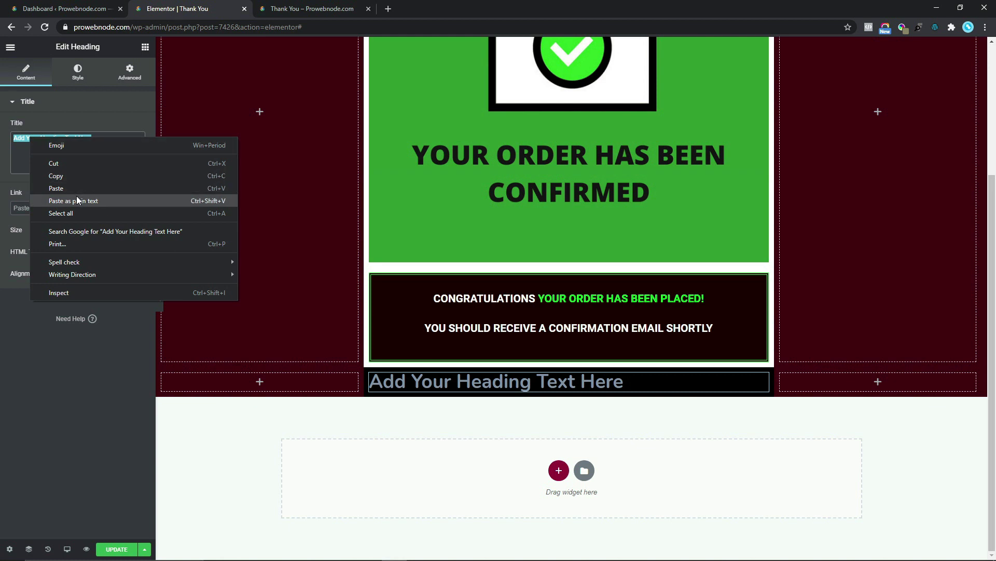
{"action": "left_click", "coordinate": [76, 195]}
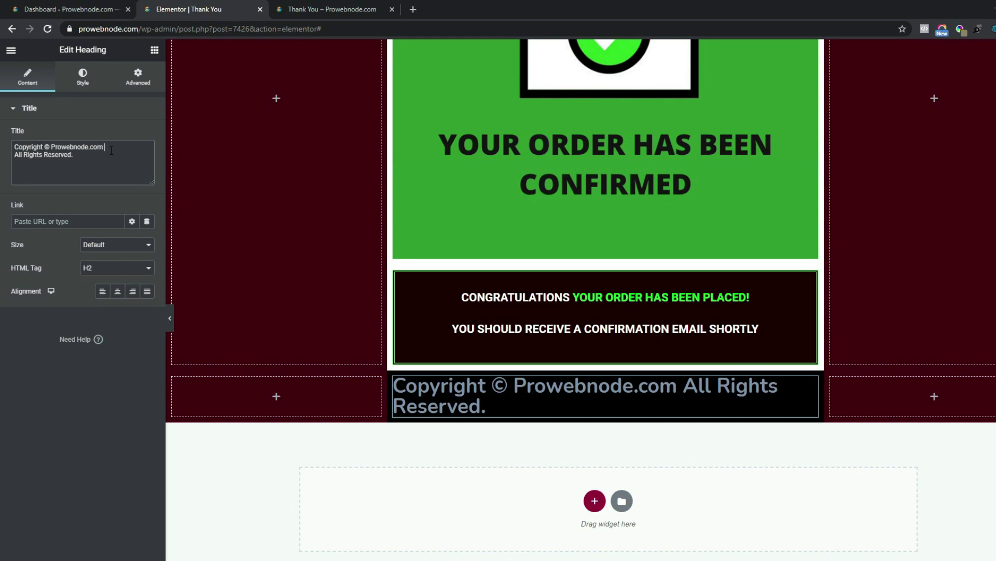
{"action": "type", "text": "<>"}
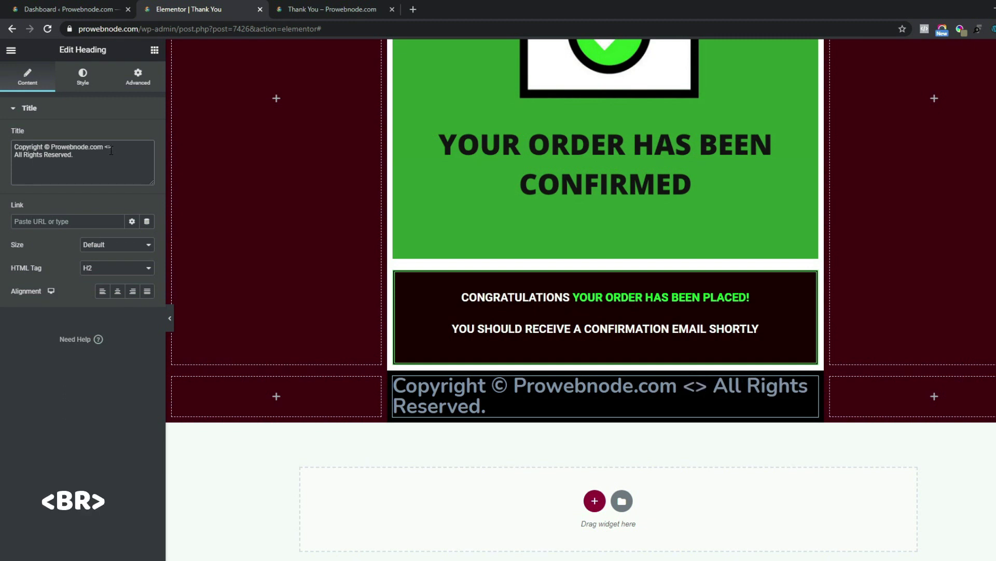
{"action": "type", "text": "br"}
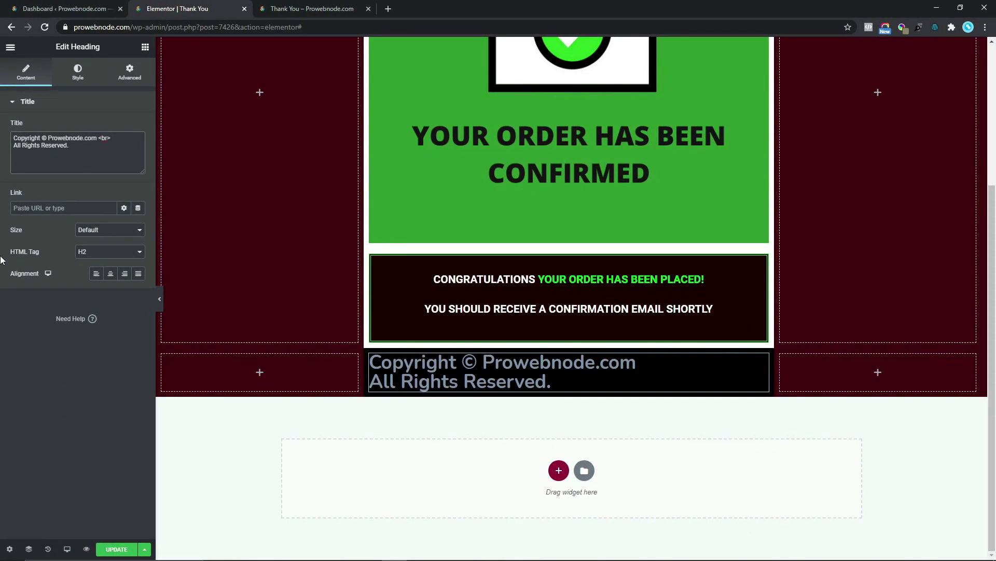
{"action": "left_click", "coordinate": [111, 274]}
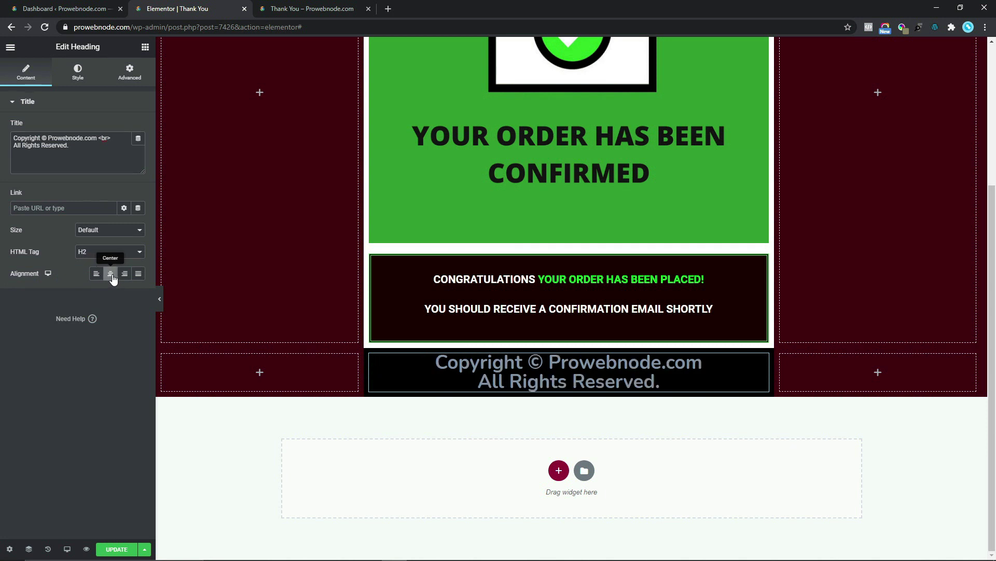
Step: Make the copyright heading text white
{"action": "left_click", "coordinate": [76, 72]}
{"action": "left_click", "coordinate": [139, 128]}
{"action": "left_click", "coordinate": [15, 165]}
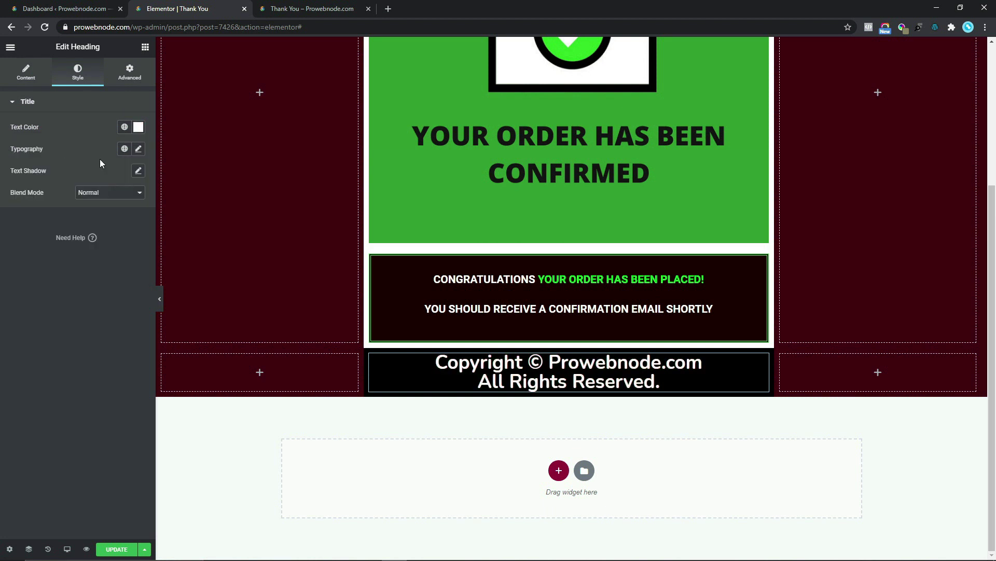
Step: Set the copyright heading to Comic Neue, 18 px, weight 600, then show the preview
{"action": "left_click", "coordinate": [139, 149]}
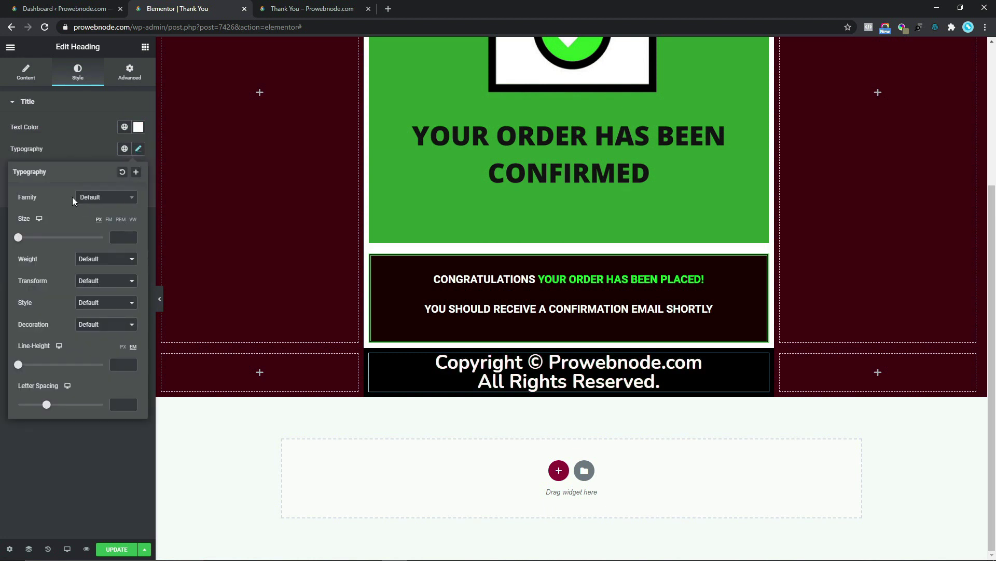
{"action": "left_click", "coordinate": [108, 202]}
{"action": "type", "text": "comic"}
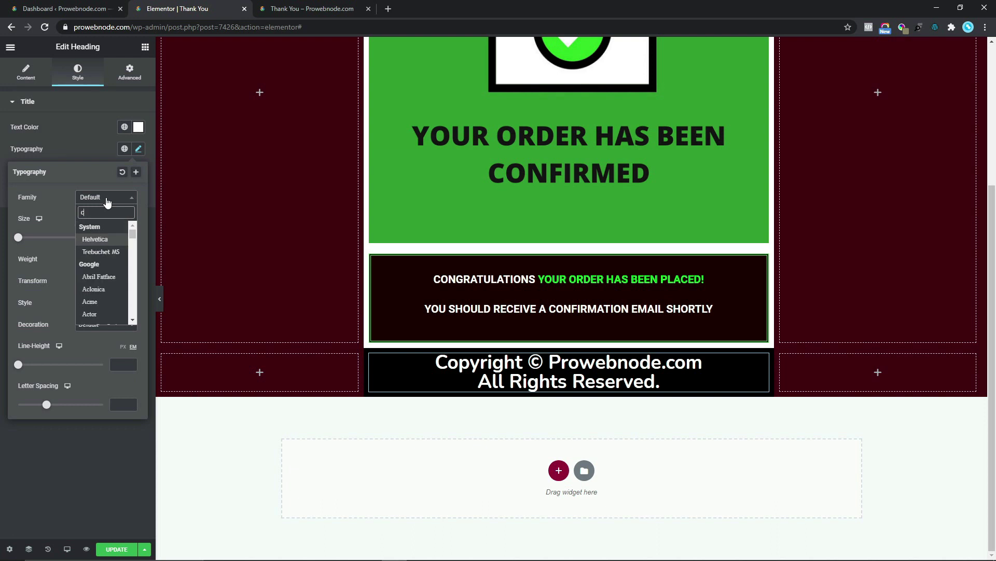
{"action": "left_click", "coordinate": [102, 246]}
{"action": "left_click", "coordinate": [115, 236]}
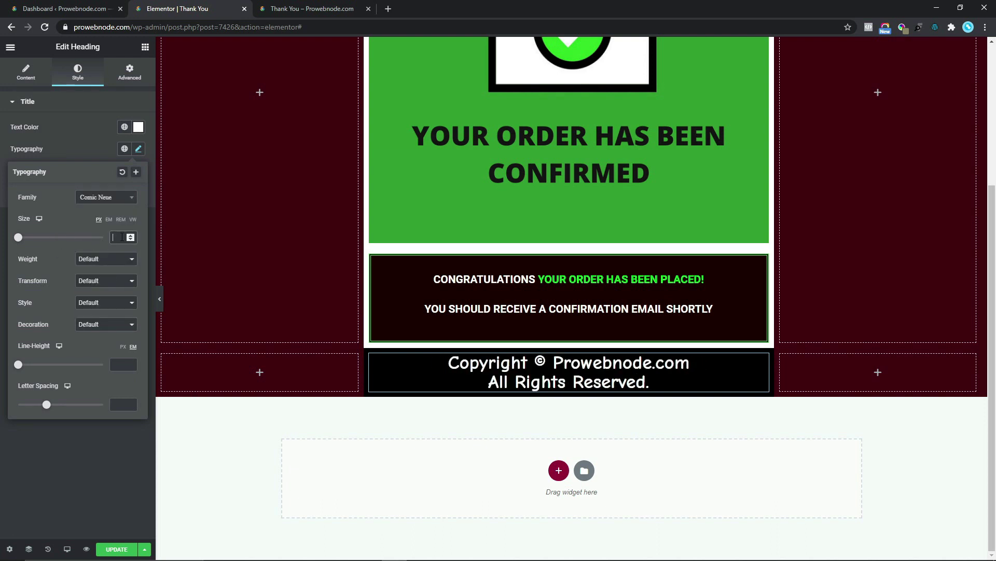
{"action": "type", "text": "18"}
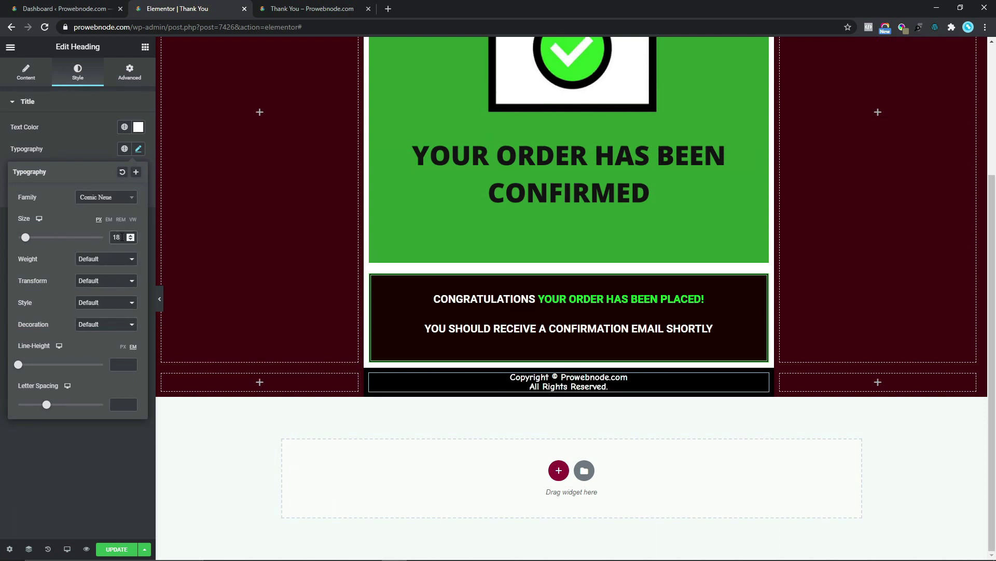
{"action": "left_click", "coordinate": [92, 259]}
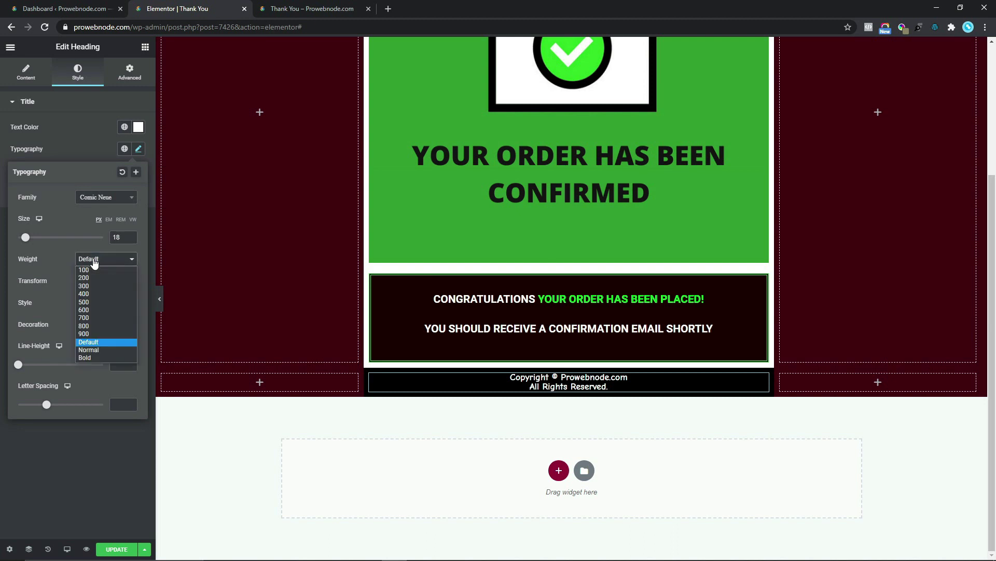
{"action": "left_click", "coordinate": [98, 309]}
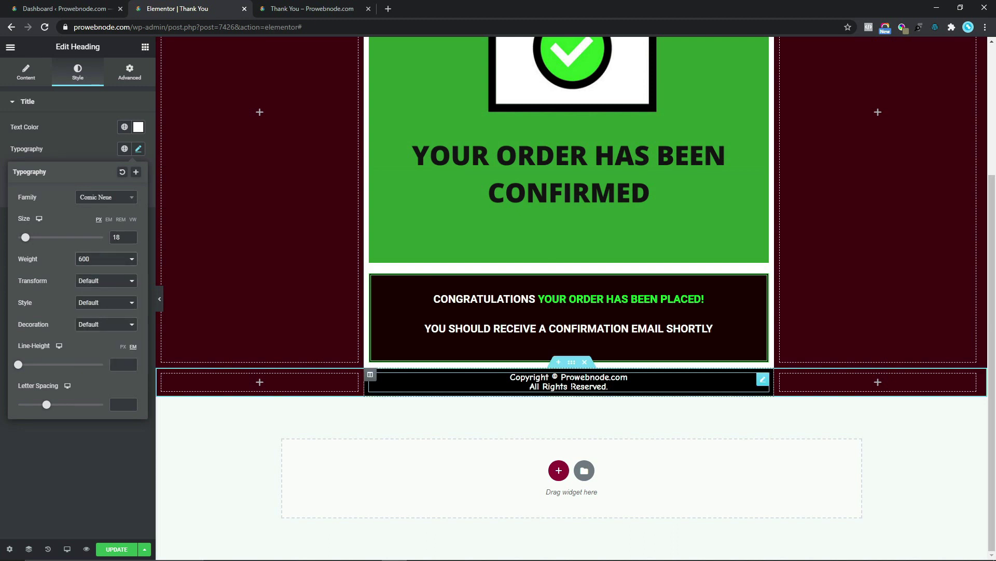
{"action": "key", "text": "ctrl+Tab"}
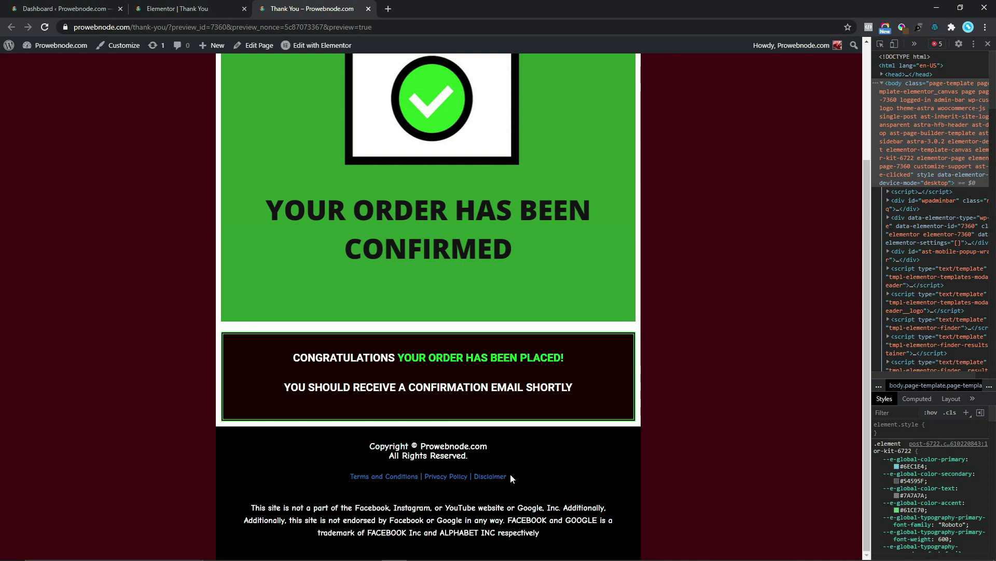
Step: Copy 'Terms and Conditions | Privacy Policy | Disclaimer' from the preview into a new Text Editor below the heading
{"action": "left_click_drag", "start_coordinate": [510, 477], "coordinate": [351, 477]}
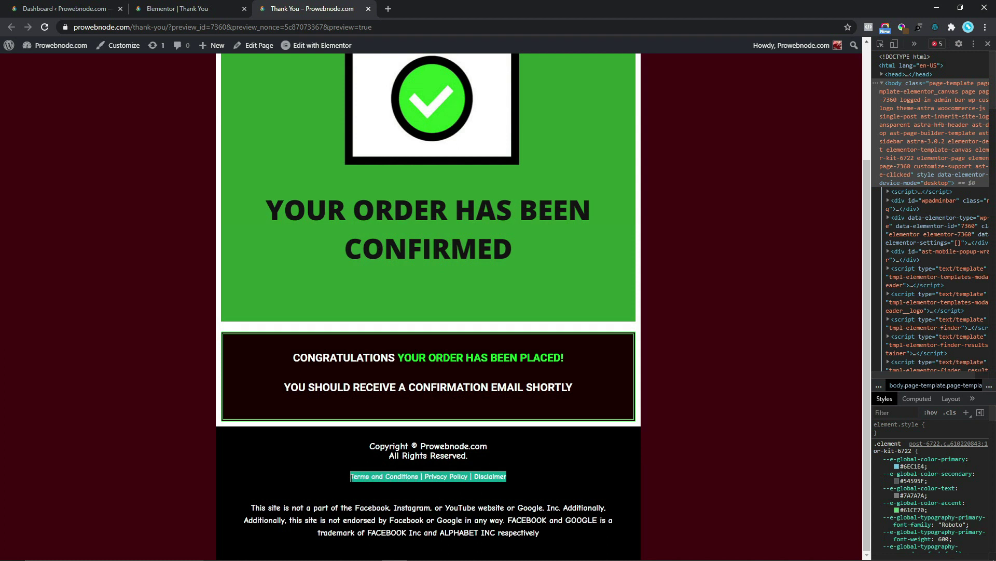
{"action": "right_click", "coordinate": [357, 477]}
{"action": "left_click", "coordinate": [371, 485]}
{"action": "key", "text": "ctrl+shift+Tab"}
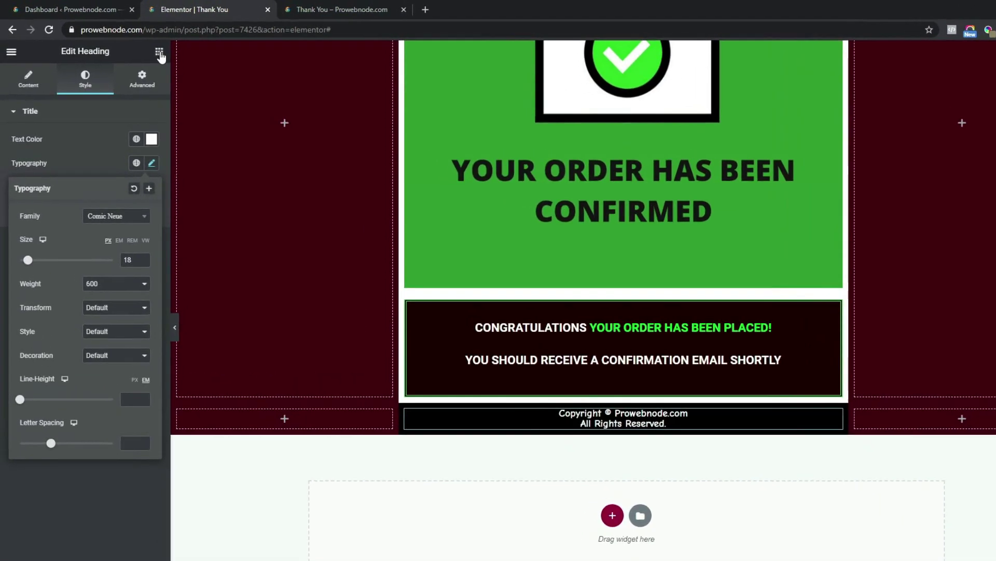
{"action": "left_click", "coordinate": [146, 47]}
{"action": "left_click_drag", "start_coordinate": [133, 221], "coordinate": [615, 448]}
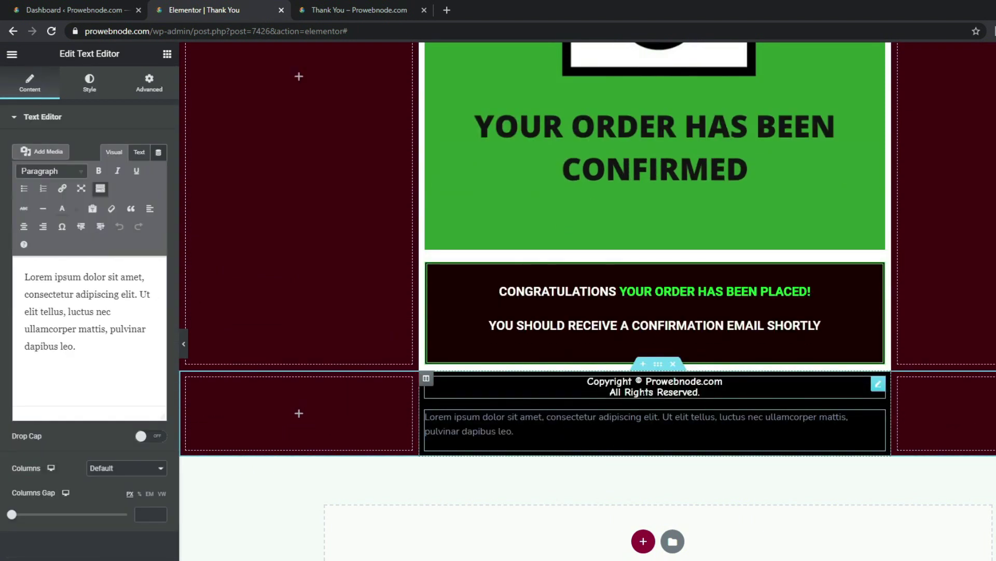
{"action": "left_click_drag", "start_coordinate": [102, 349], "coordinate": [22, 277]}
{"action": "right_click", "coordinate": [40, 279]}
{"action": "left_click", "coordinate": [104, 354]}
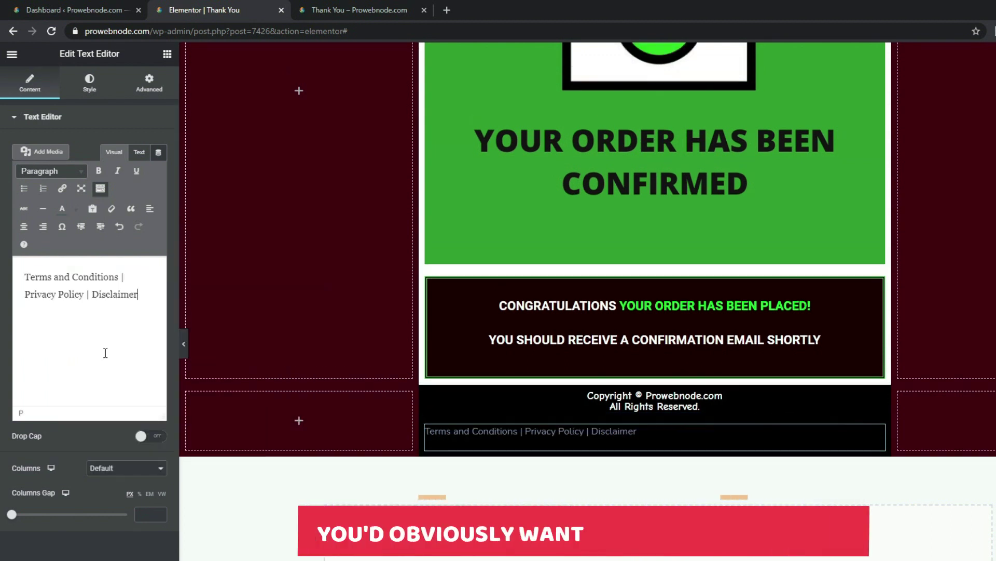
Step: Centre the footer links line and colour it #1d7aca blue
{"action": "left_click", "coordinate": [89, 82]}
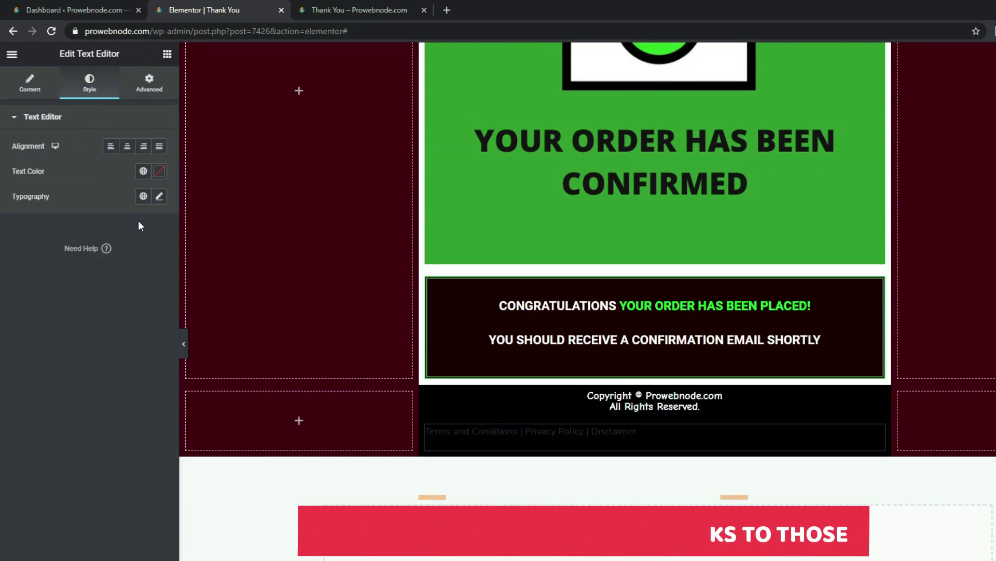
{"action": "left_click", "coordinate": [128, 147]}
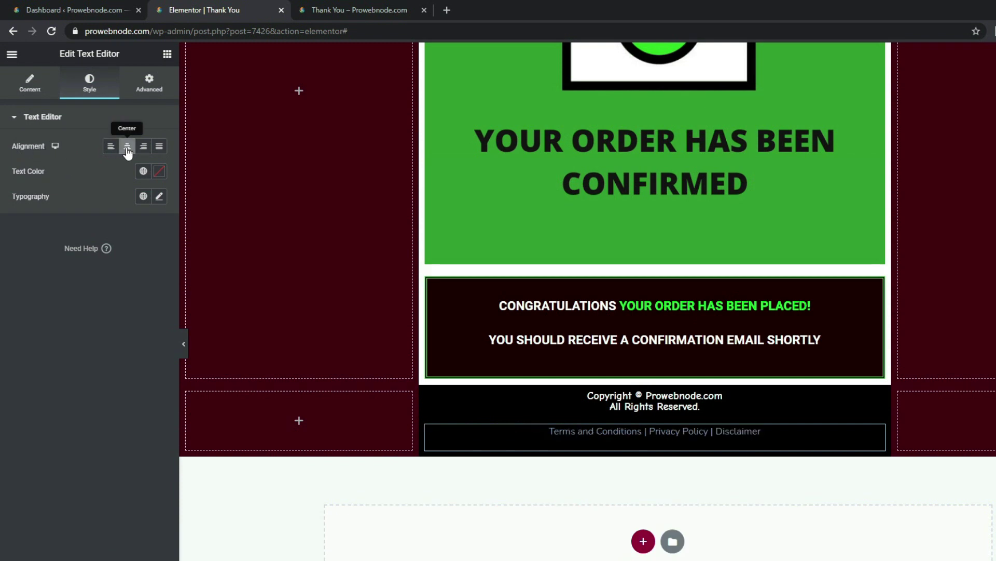
{"action": "left_click", "coordinate": [159, 173]}
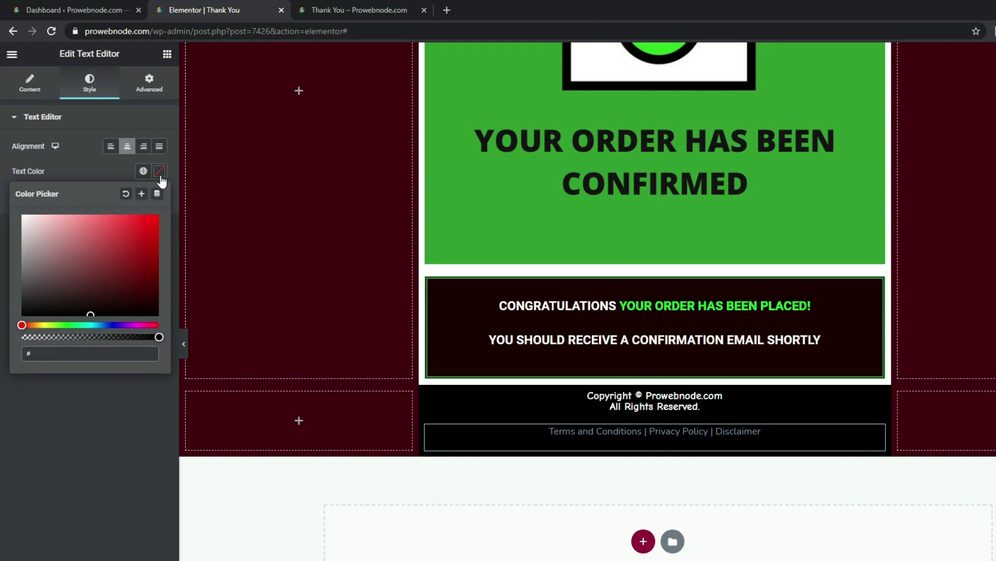
{"action": "type", "text": "1d"}
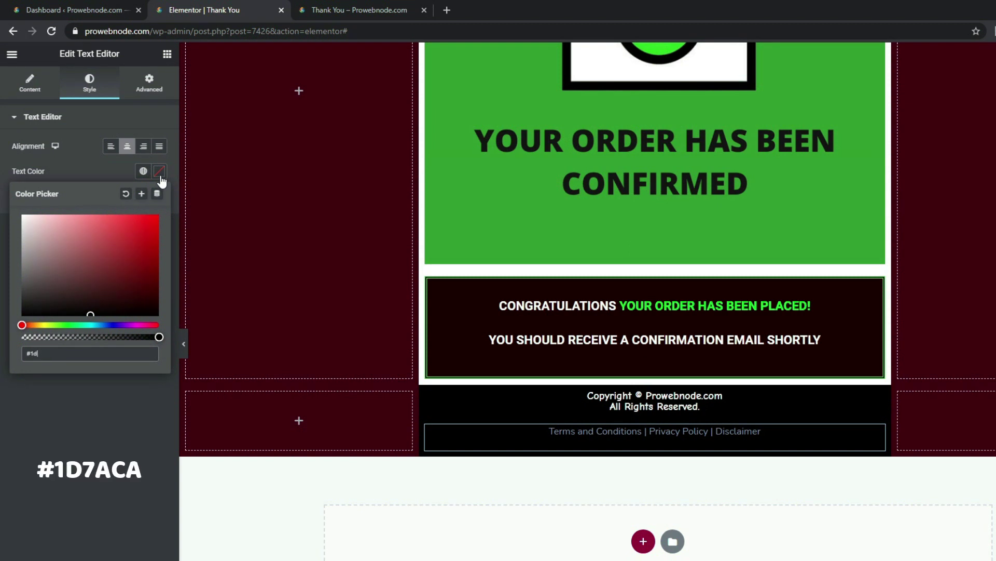
{"action": "type", "text": "7aca"}
{"action": "left_click", "coordinate": [1, 185]}
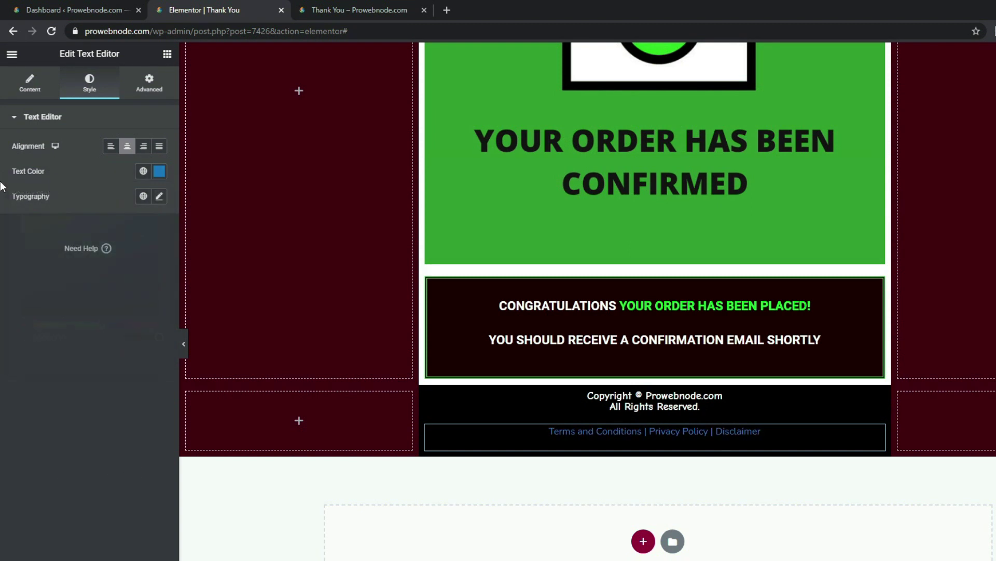
Step: Set the footer links typography to Comic Neue, 14 px, weight 600
{"action": "left_click", "coordinate": [160, 197]}
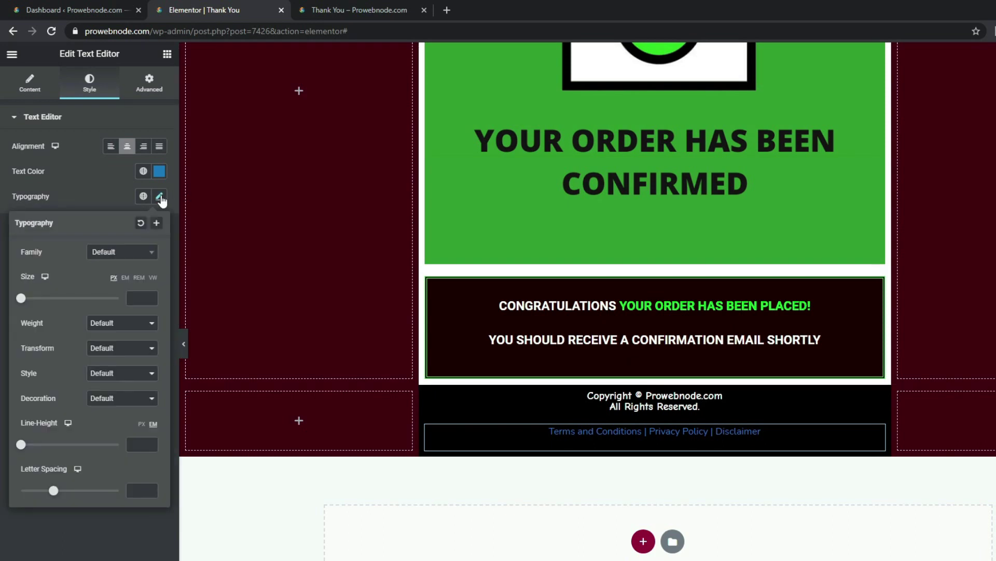
{"action": "left_click", "coordinate": [104, 254]}
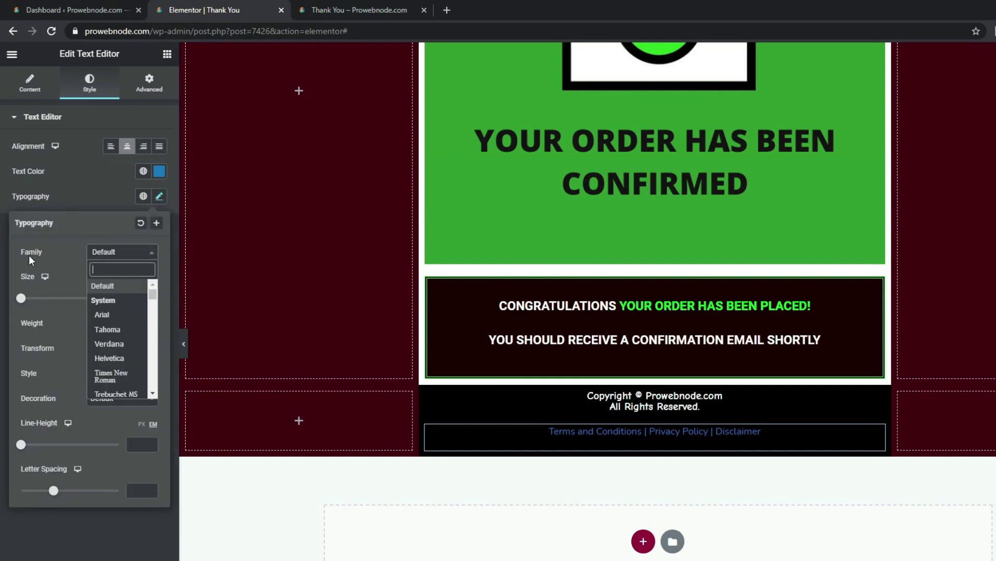
{"action": "type", "text": "comic"}
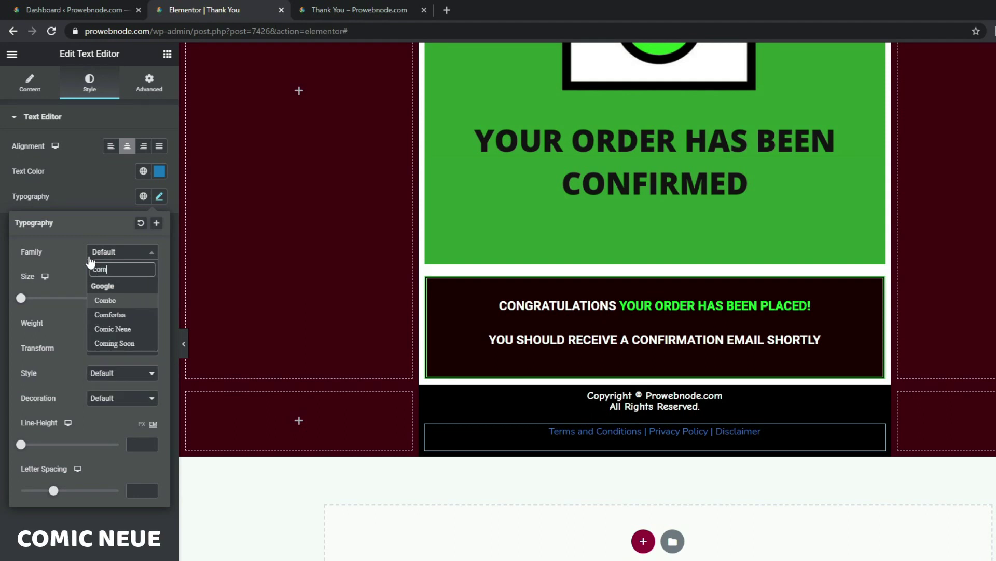
{"action": "left_click", "coordinate": [110, 300]}
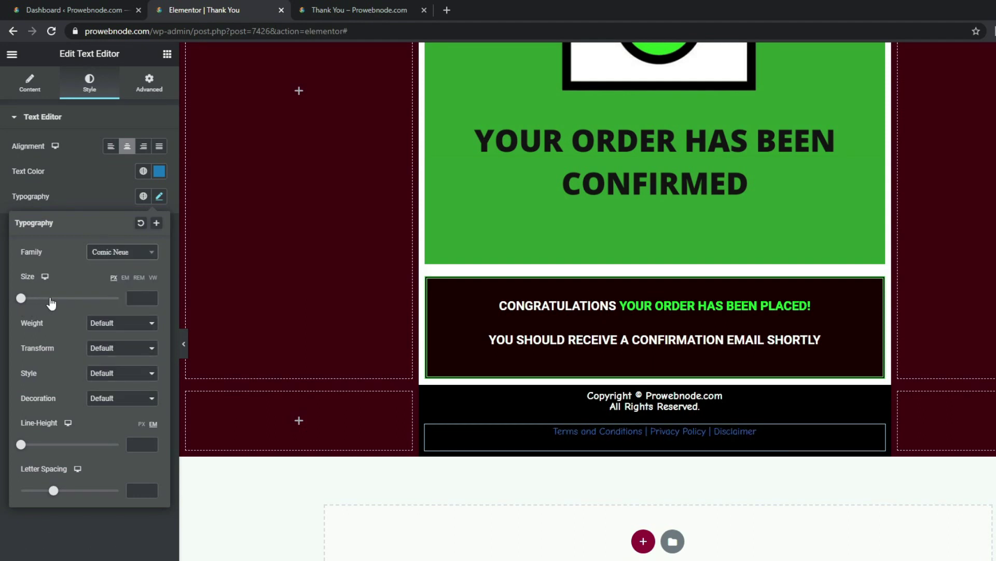
{"action": "left_click", "coordinate": [141, 298]}
{"action": "type", "text": "1"}
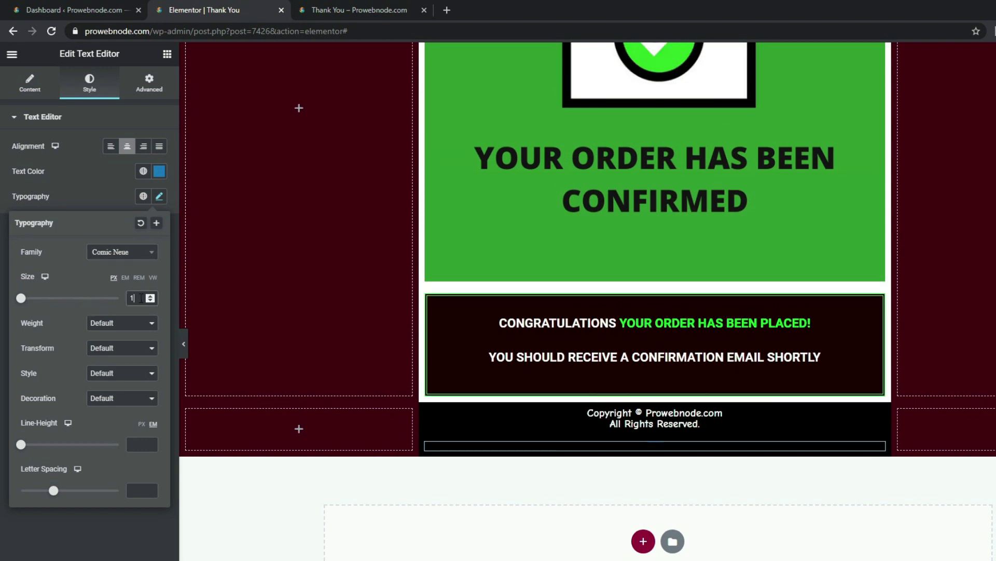
{"action": "type", "text": "4"}
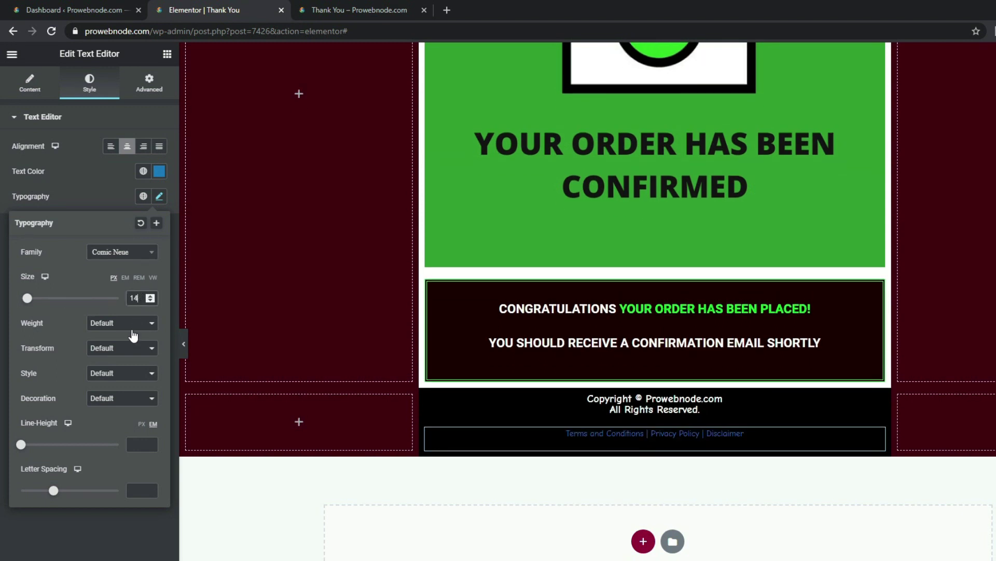
{"action": "left_click", "coordinate": [105, 326]}
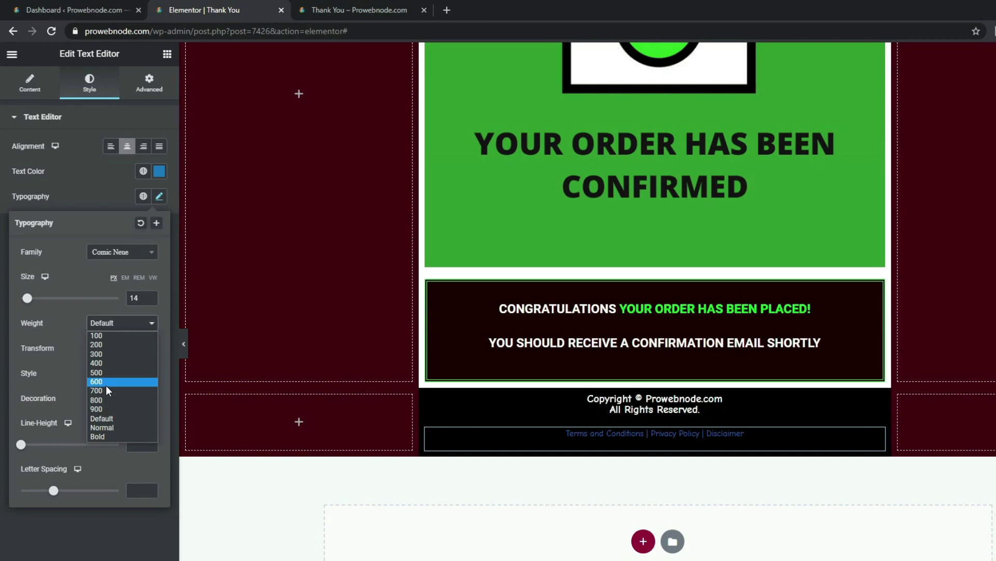
{"action": "left_click", "coordinate": [106, 385]}
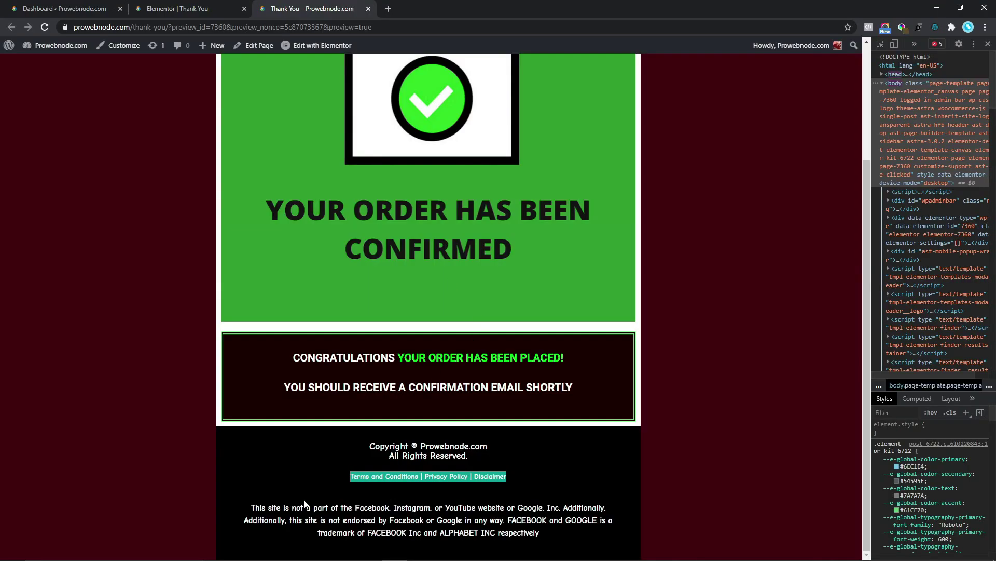
Step: Copy the disclaimer paragraph from the live page into a new Text Editor below the footer links
{"action": "left_click_drag", "start_coordinate": [252, 508], "coordinate": [540, 534]}
{"action": "right_click", "coordinate": [539, 535]}
{"action": "left_click", "coordinate": [545, 469]}
{"action": "left_click", "coordinate": [192, 9]}
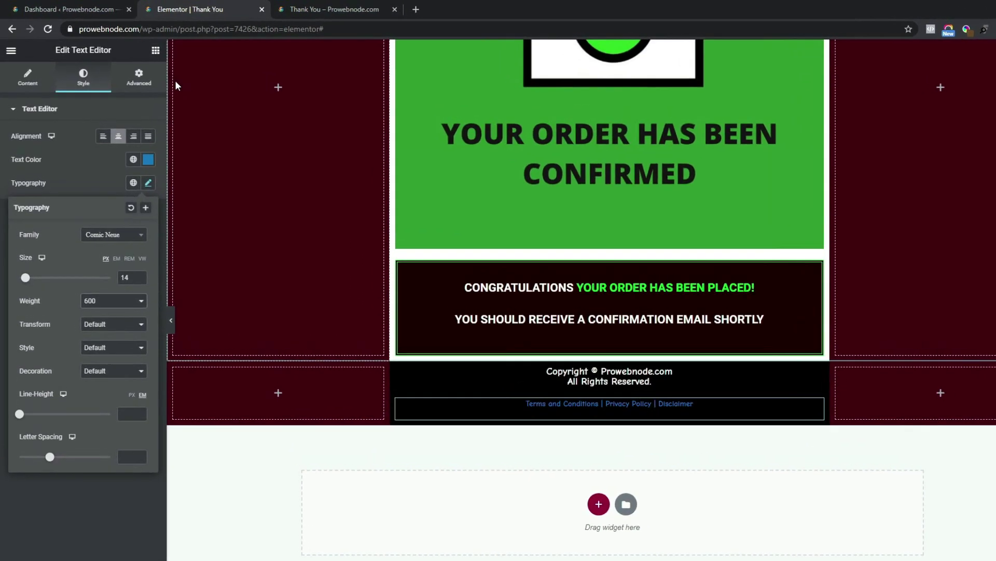
{"action": "left_click", "coordinate": [166, 54]}
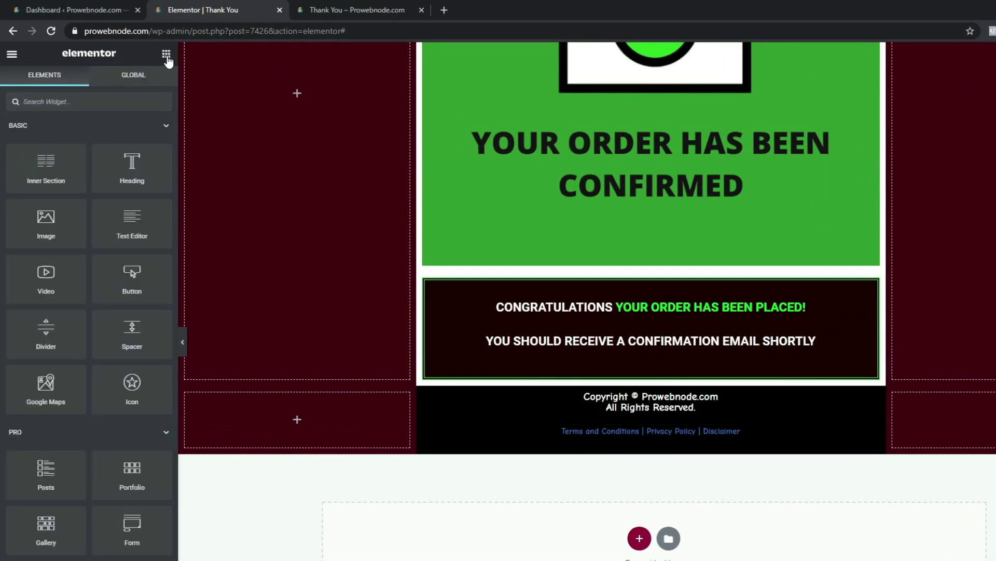
{"action": "left_click_drag", "start_coordinate": [132, 223], "coordinate": [642, 441]}
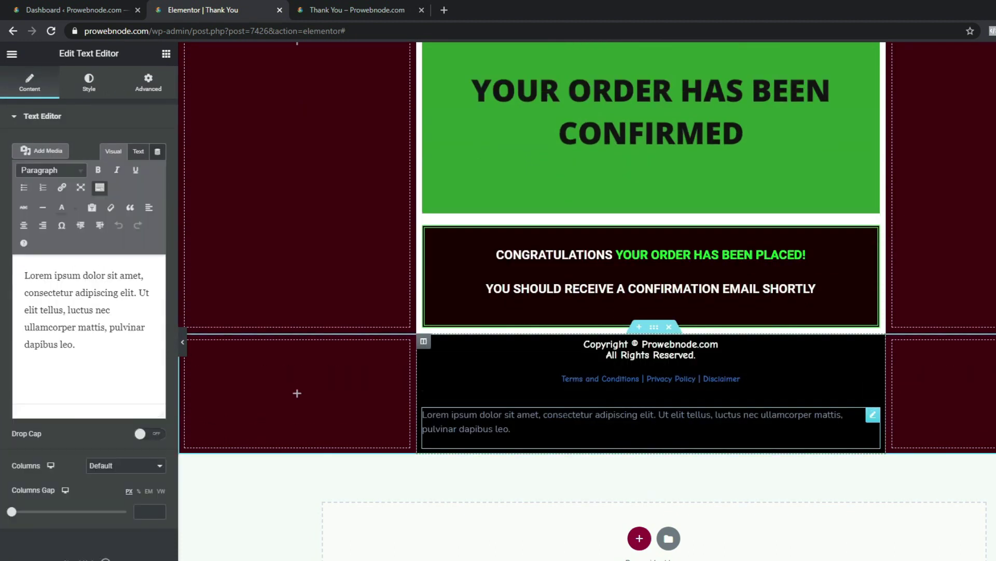
{"action": "left_click_drag", "start_coordinate": [98, 352], "coordinate": [25, 271]}
{"action": "right_click", "coordinate": [49, 286]}
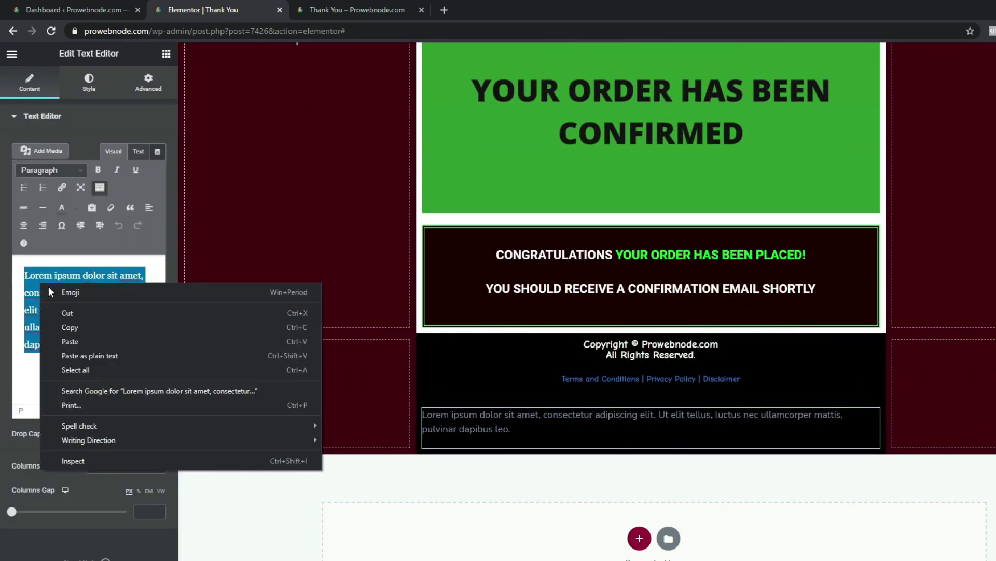
{"action": "left_click", "coordinate": [111, 350]}
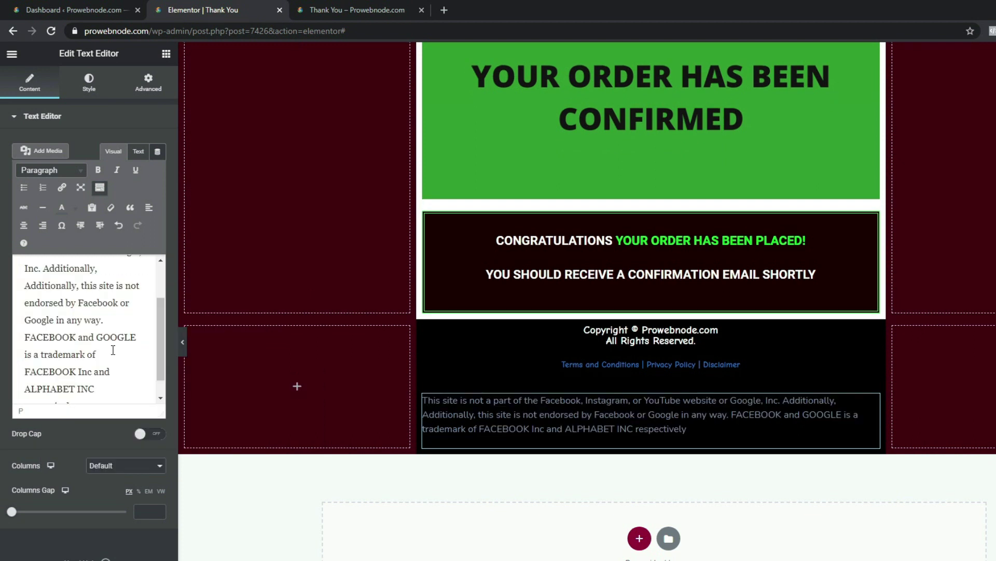
Step: Centre the disclaimer text and colour it #FFFFFF
{"action": "left_click", "coordinate": [92, 88]}
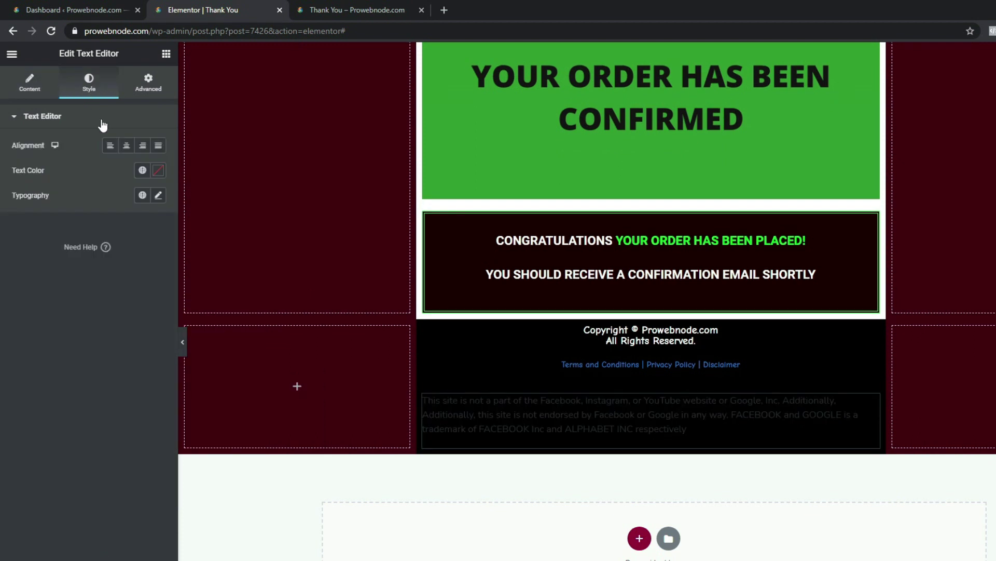
{"action": "left_click", "coordinate": [126, 145]}
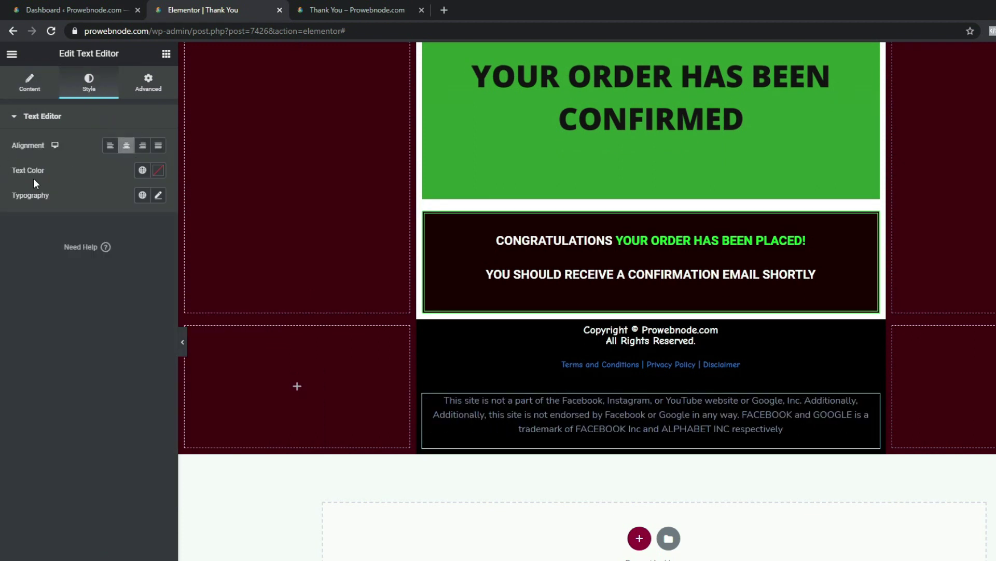
{"action": "left_click", "coordinate": [158, 170]}
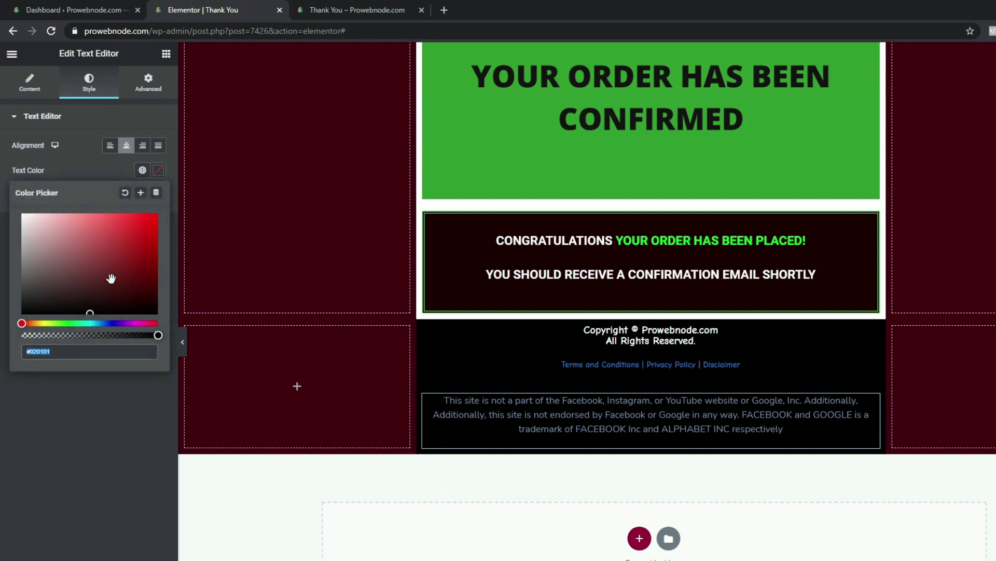
{"action": "type", "text": "#FFFFFF"}
{"action": "left_click", "coordinate": [4, 171]}
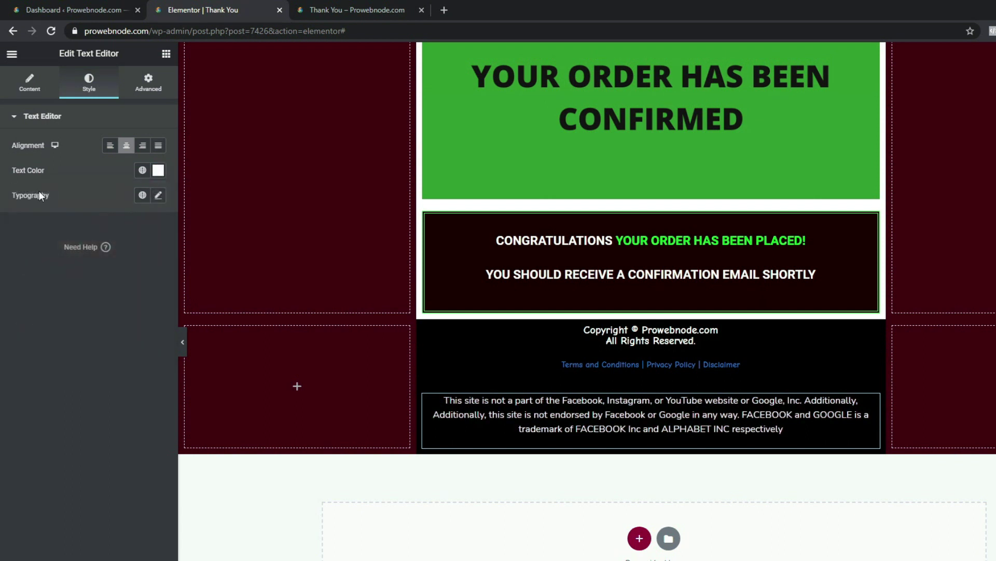
Step: Set the disclaimer typography to Comic Neue with weight 600
{"action": "left_click", "coordinate": [158, 195]}
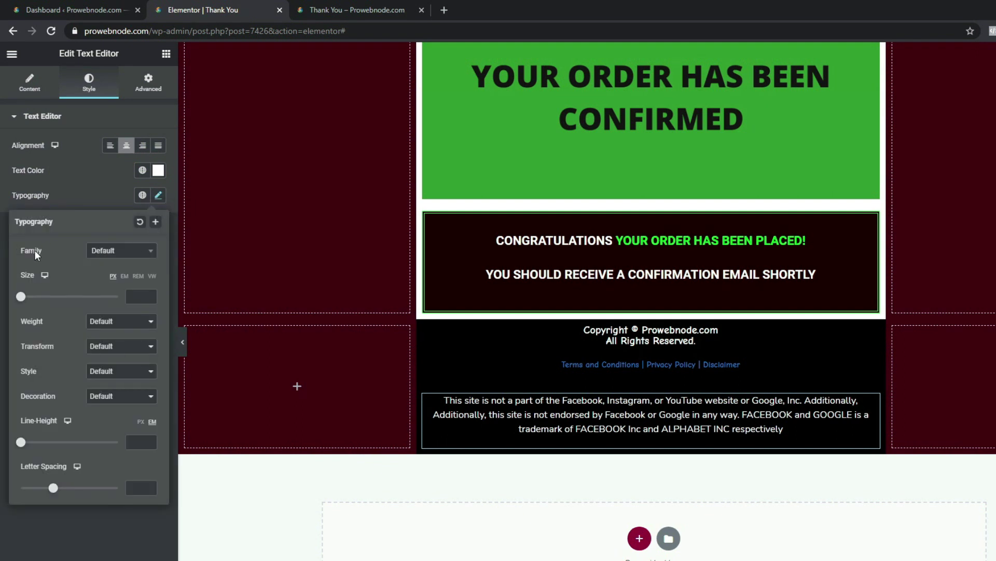
{"action": "left_click", "coordinate": [125, 254]}
{"action": "type", "text": "comic"}
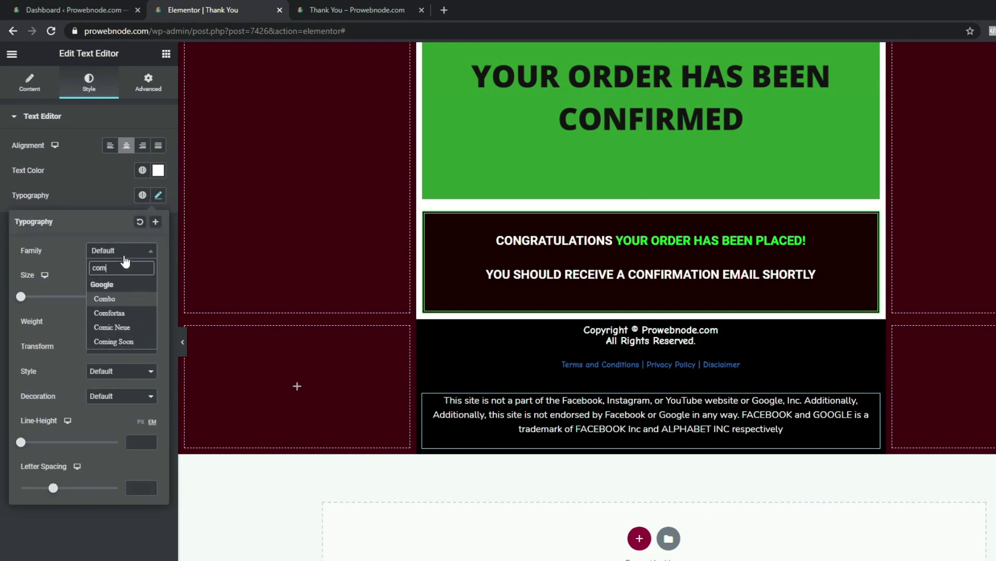
{"action": "left_click", "coordinate": [121, 302]}
{"action": "left_click", "coordinate": [108, 326]}
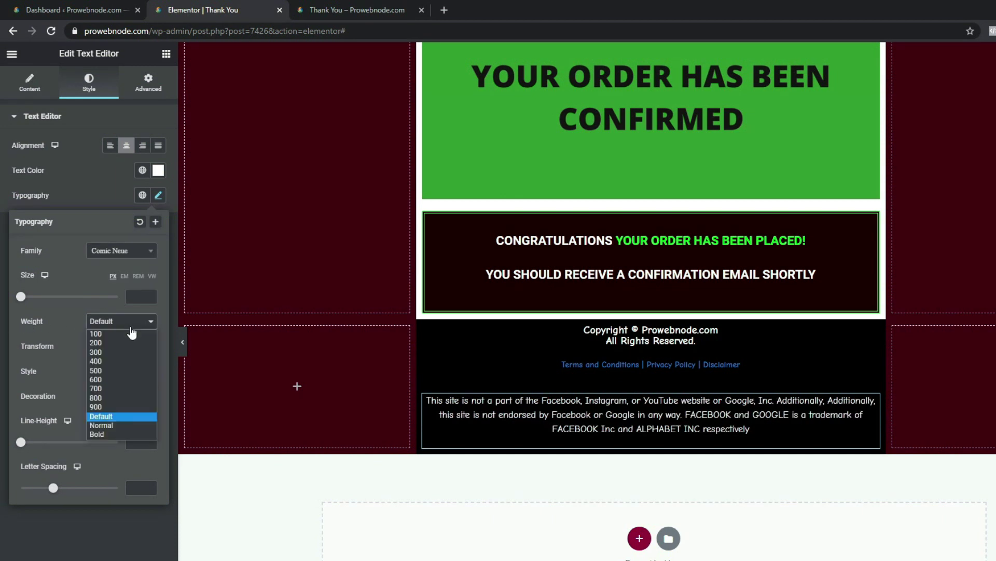
{"action": "left_click", "coordinate": [117, 378]}
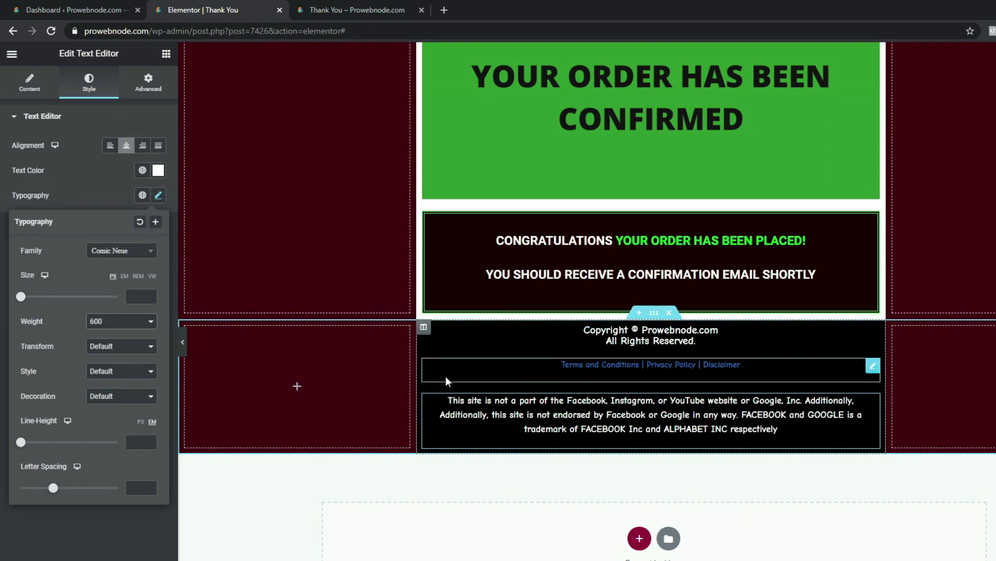
{"action": "left_click", "coordinate": [424, 328]}
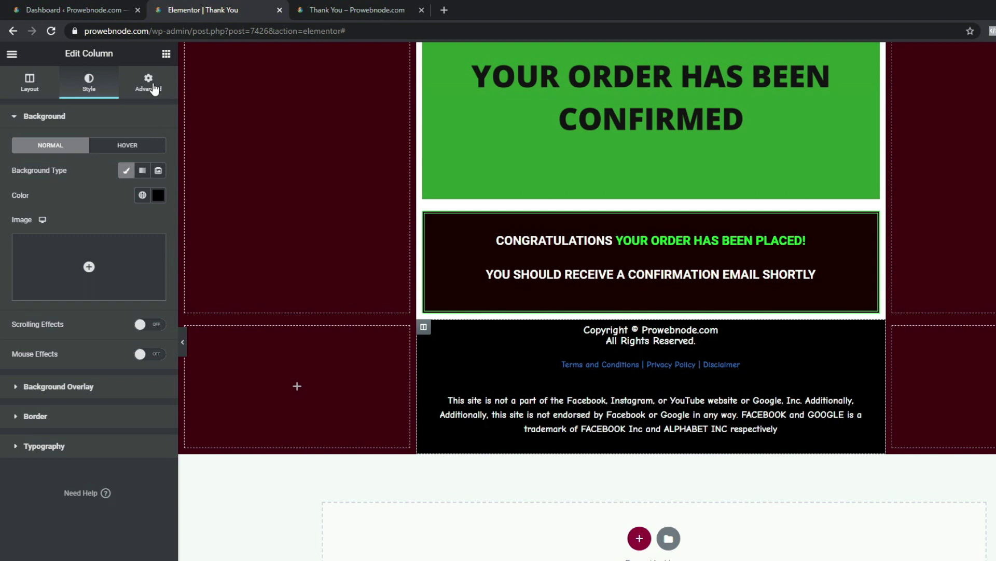
Step: Set the footer column's linked padding to 30 px on all sides
{"action": "left_click", "coordinate": [149, 83]}
{"action": "left_click", "coordinate": [129, 219]}
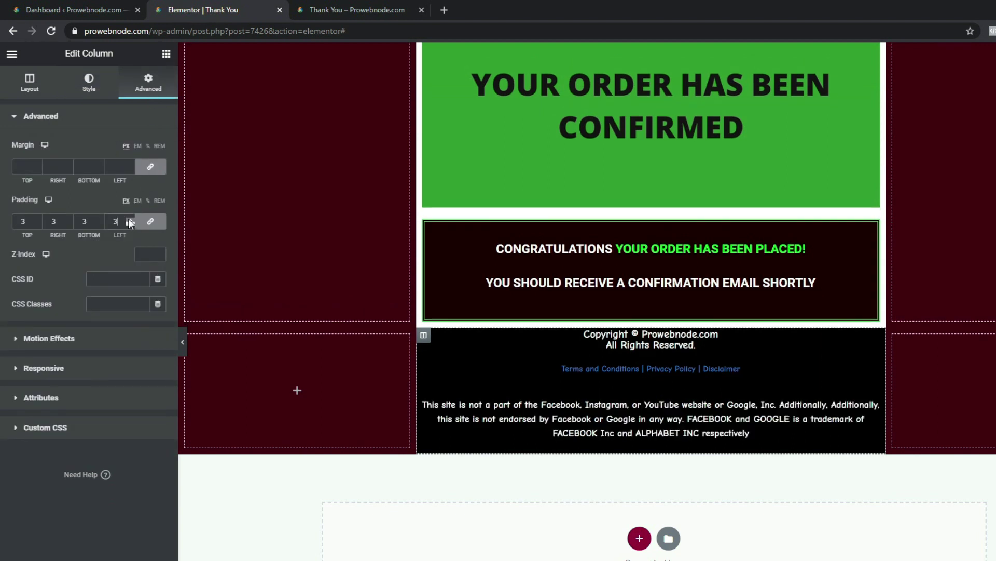
{"action": "left_click_drag", "start_coordinate": [128, 219], "coordinate": [131, 228]}
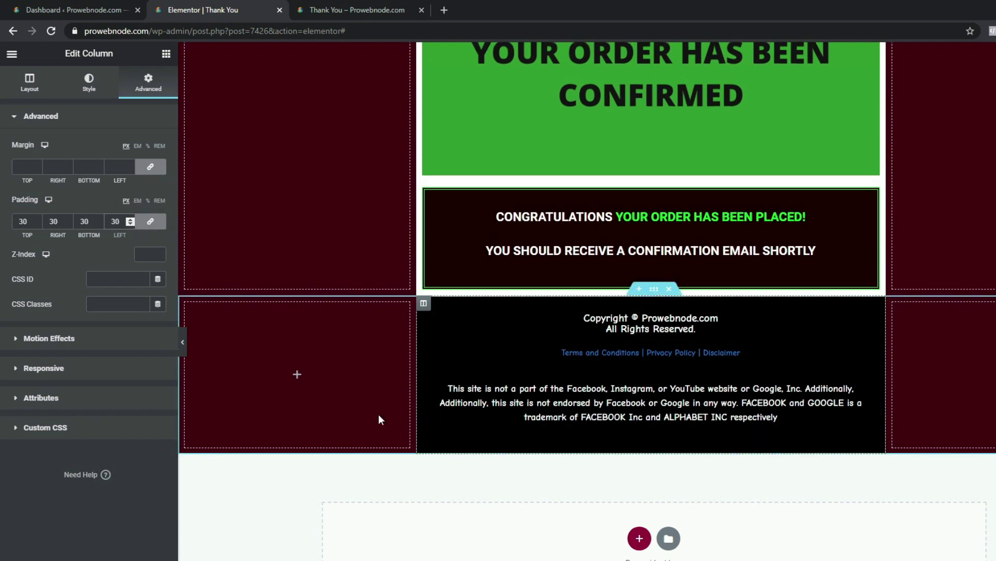
Step: Unlink the padding values and lower the footer's bottom padding to 20 px
{"action": "left_click", "coordinate": [151, 223]}
{"action": "left_click", "coordinate": [100, 223]}
{"action": "left_click", "coordinate": [100, 223]}
{"action": "left_click", "coordinate": [101, 222]}
{"action": "left_click", "coordinate": [100, 222]}
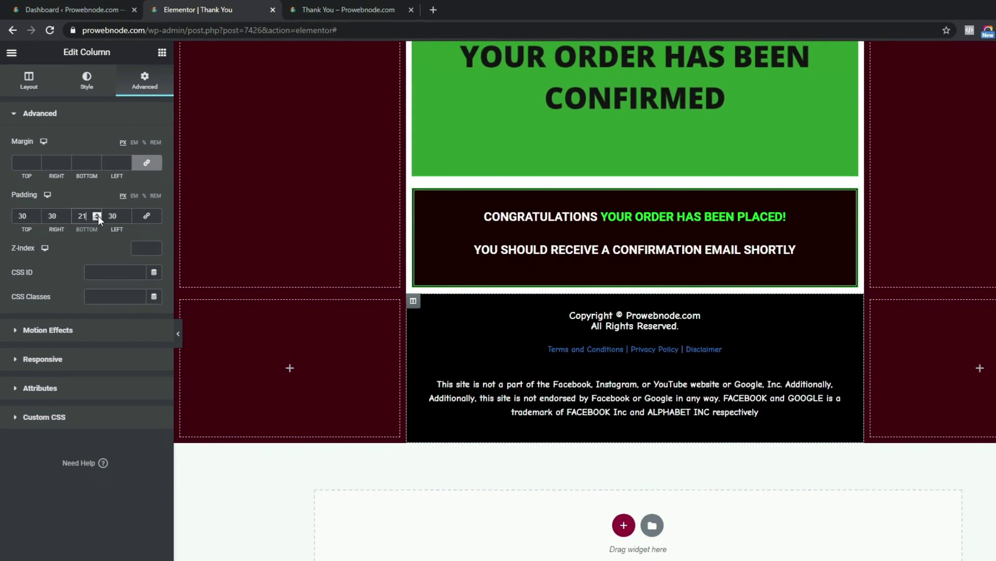
{"action": "left_click", "coordinate": [97, 218]}
{"action": "scroll", "coordinate": [449, 324], "scroll_direction": "up", "scroll_amount": 3}
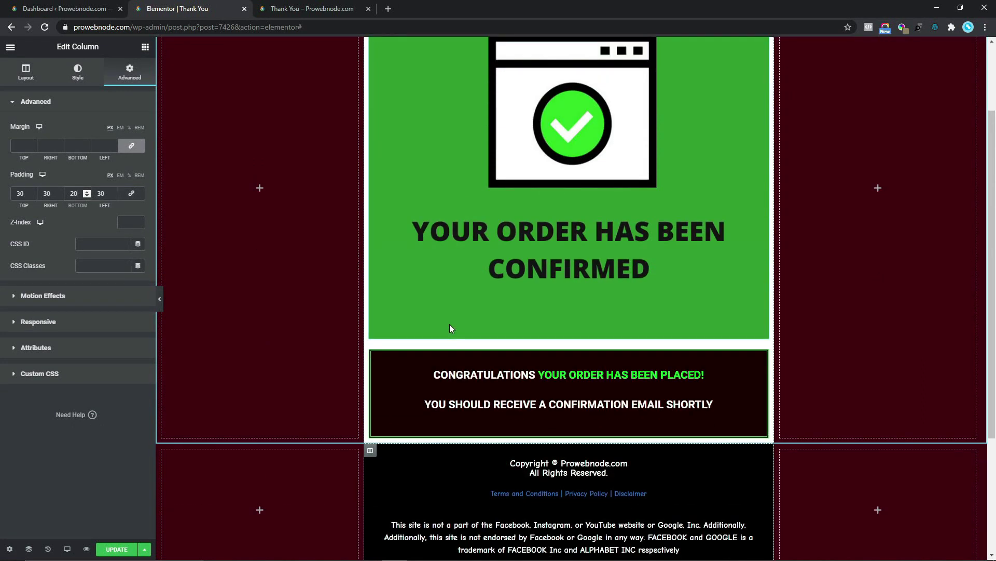
Step: Switch the editor to Tablet (768 px) responsive mode and review the preview with the panel hidden
{"action": "left_click", "coordinate": [67, 550]}
{"action": "left_click", "coordinate": [55, 508]}
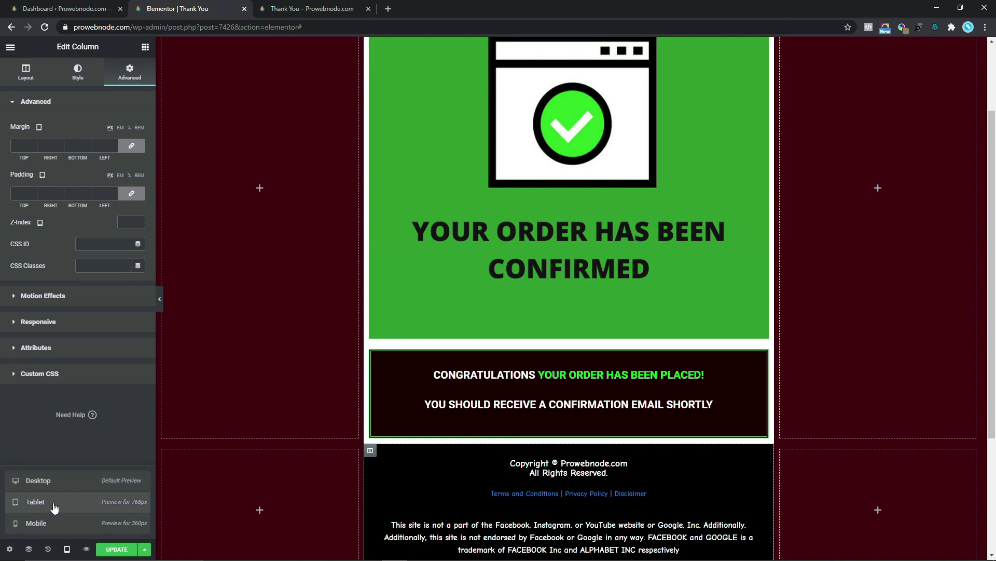
{"action": "scroll", "coordinate": [395, 282], "scroll_direction": "up", "scroll_amount": 3}
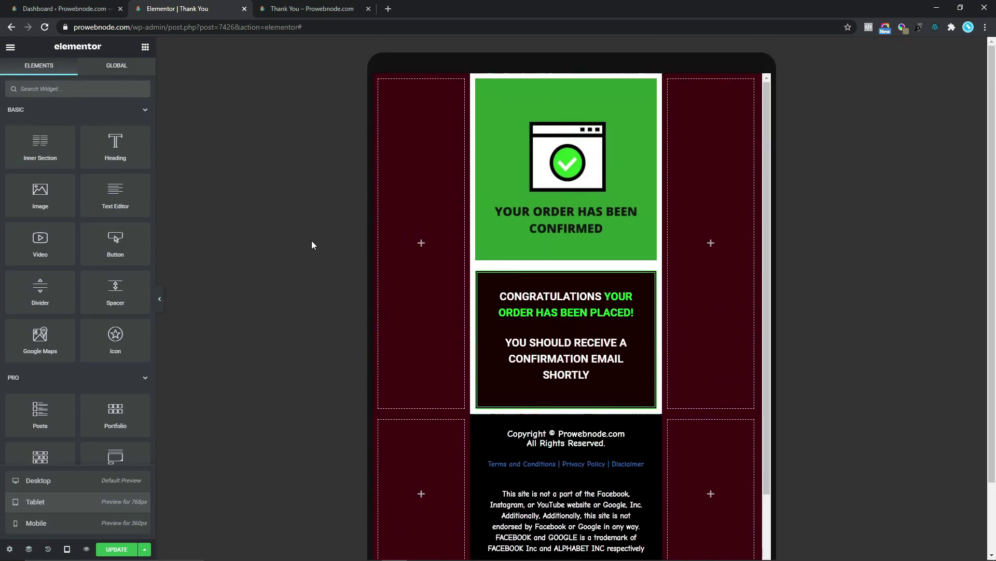
{"action": "left_click", "coordinate": [159, 298]}
{"action": "scroll", "coordinate": [602, 182], "scroll_direction": "down", "scroll_amount": 1}
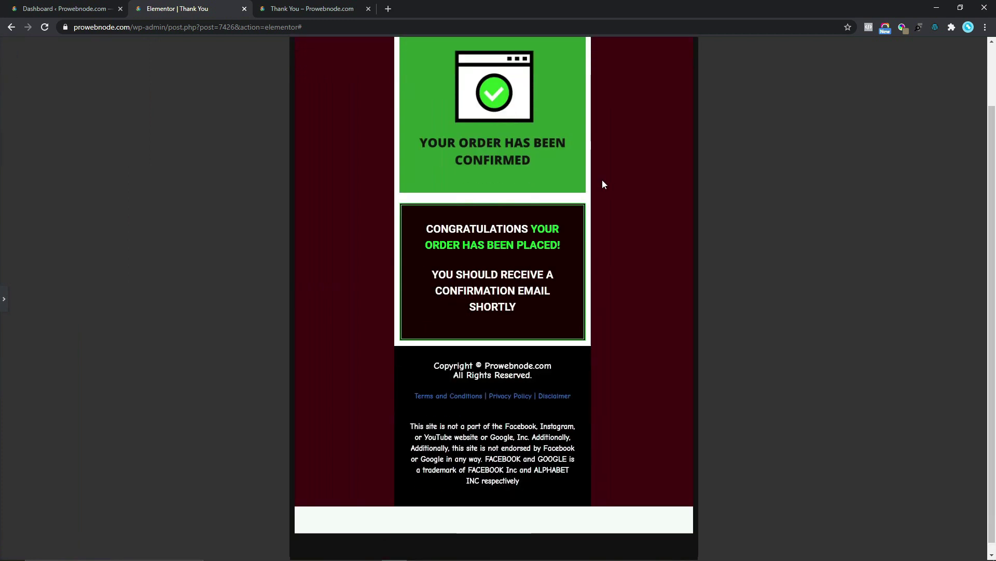
{"action": "scroll", "coordinate": [603, 370], "scroll_direction": "up", "scroll_amount": 1}
{"action": "left_click", "coordinate": [3, 298]}
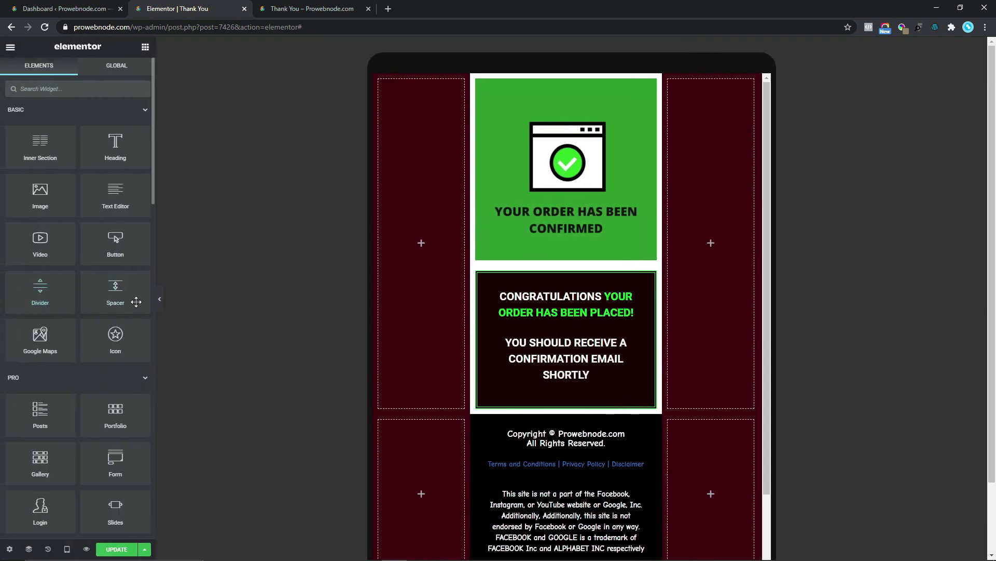
{"action": "mouse_move", "coordinate": [380, 81]}
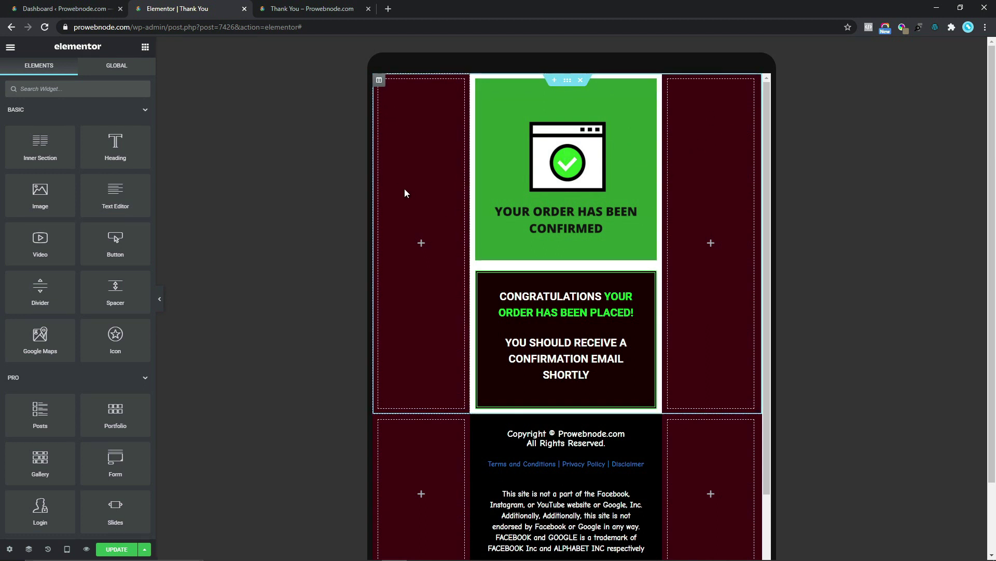
Step: Set the main section's tablet column widths to 10% left, 80% middle and 10% right
{"action": "left_click", "coordinate": [379, 80]}
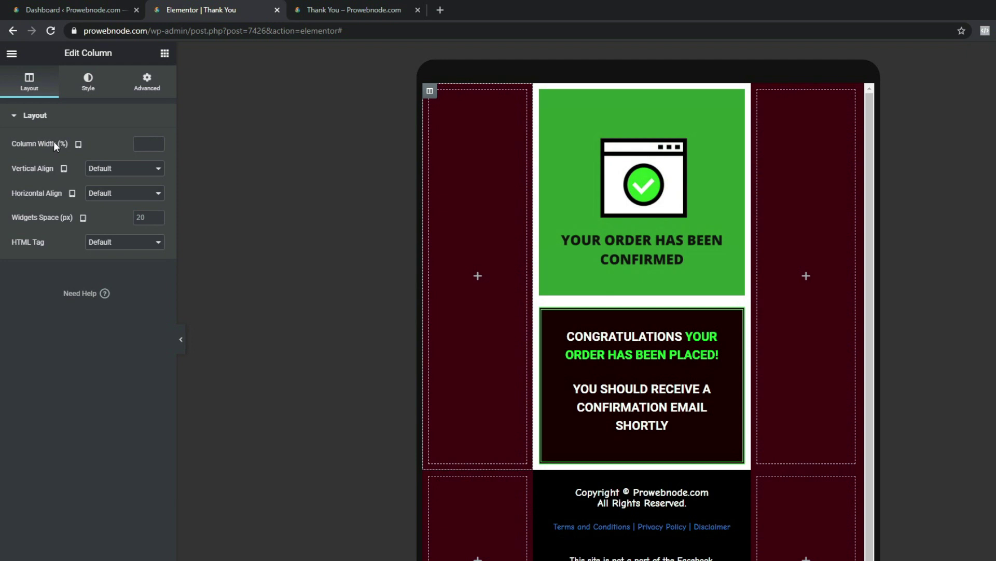
{"action": "left_click", "coordinate": [139, 145]}
{"action": "type", "text": "10"}
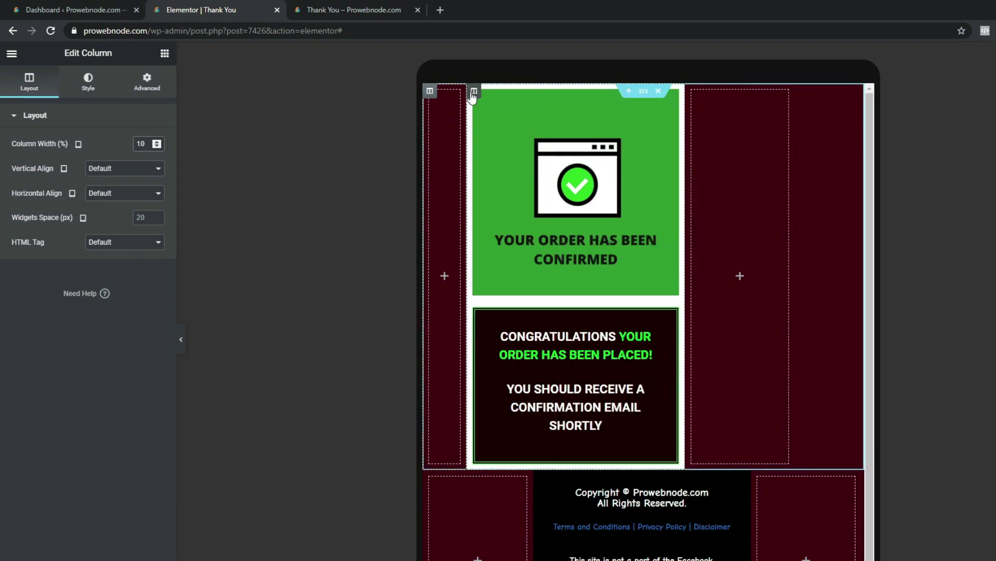
{"action": "left_click", "coordinate": [474, 93]}
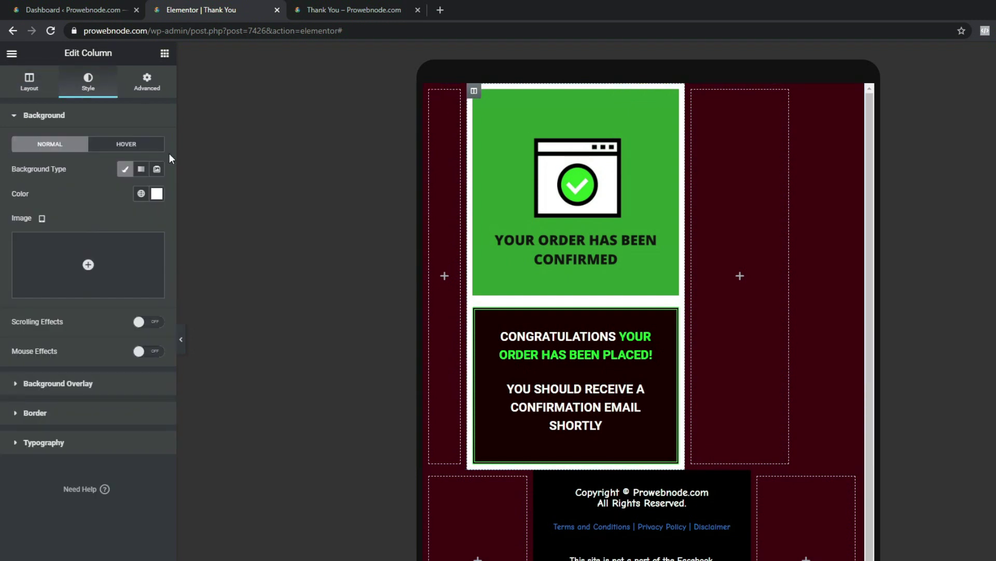
{"action": "left_click", "coordinate": [44, 92]}
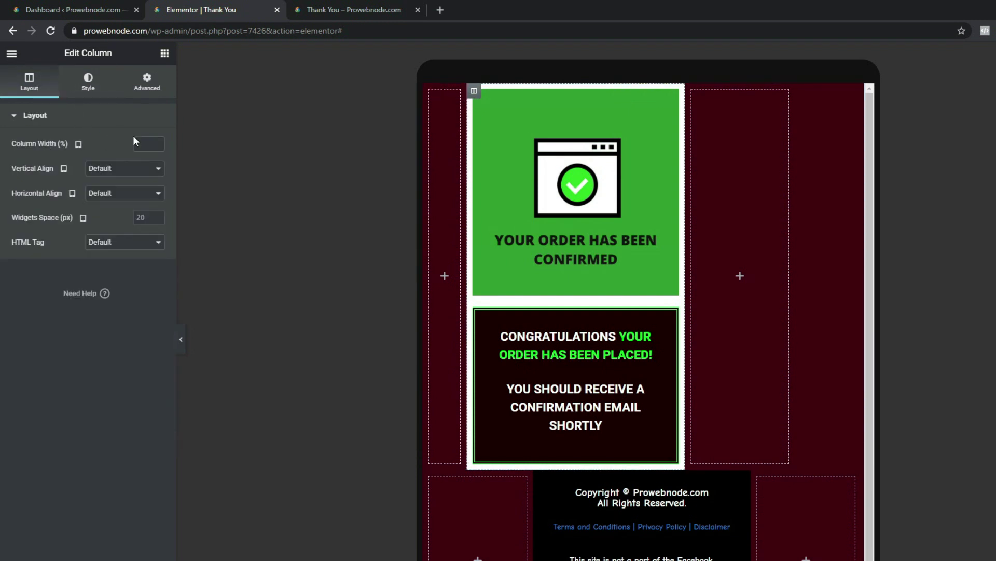
{"action": "type", "text": "80"}
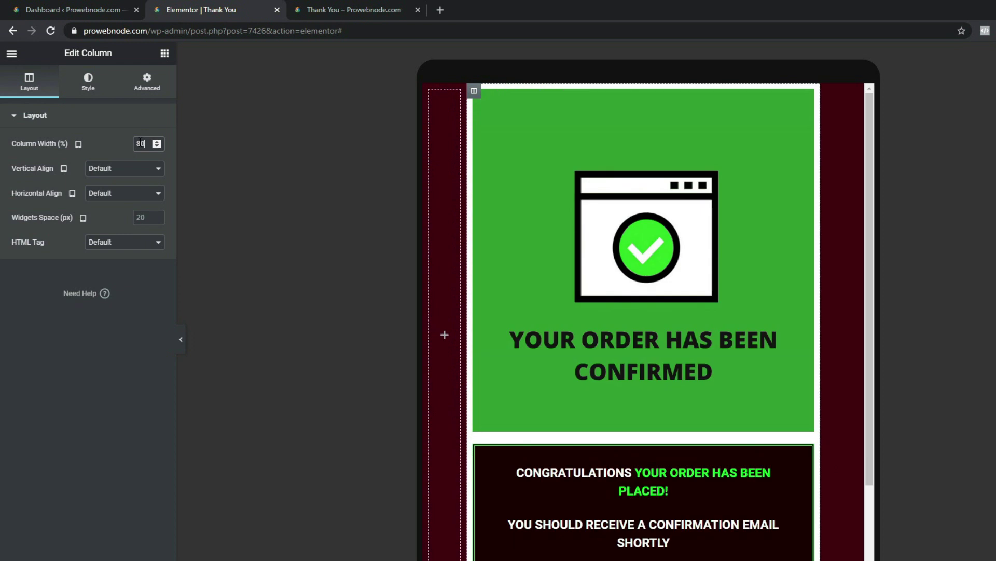
{"action": "scroll", "coordinate": [443, 509], "scroll_direction": "down", "scroll_amount": 1}
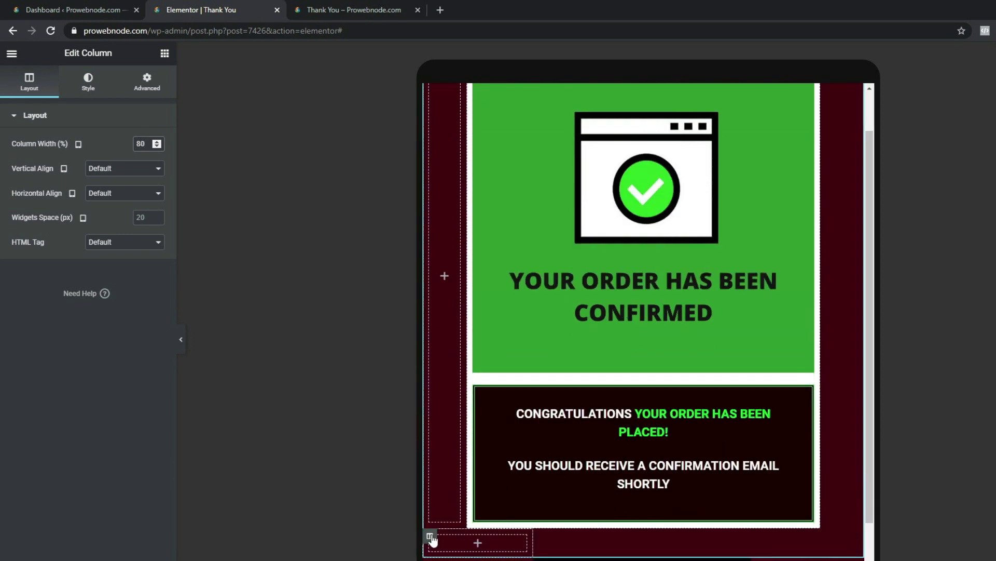
{"action": "left_click", "coordinate": [430, 536]}
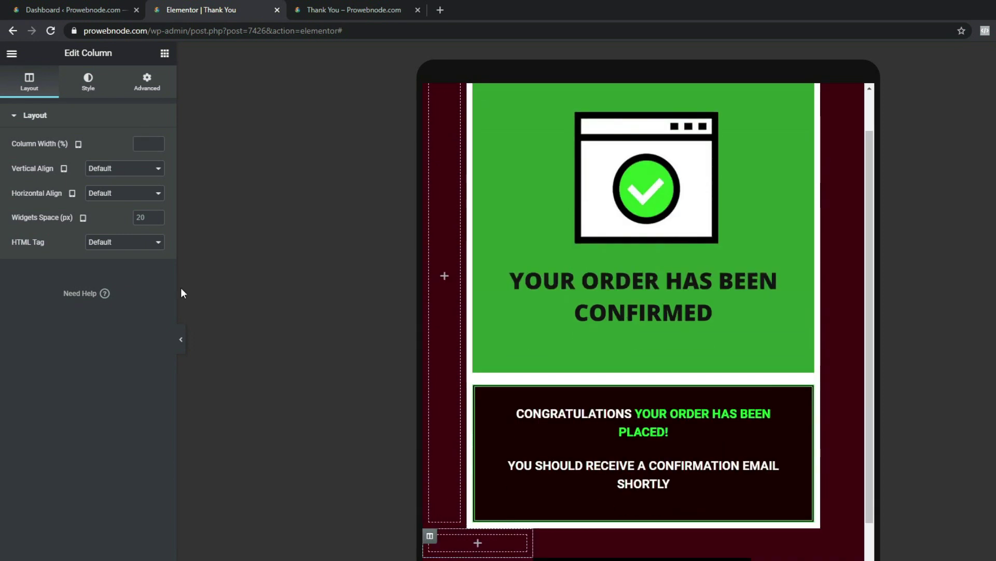
{"action": "left_click", "coordinate": [137, 145]}
{"action": "type", "text": "10"}
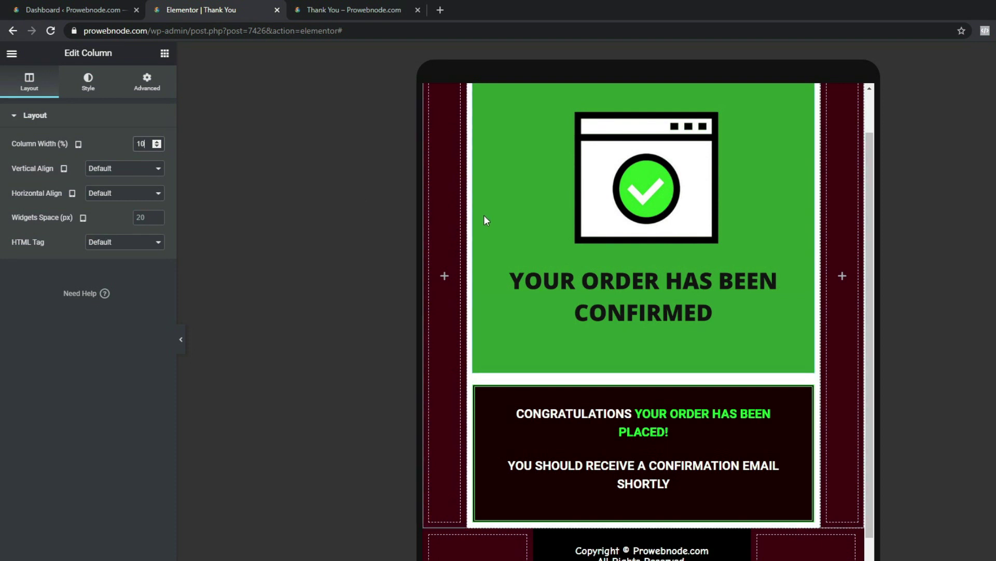
Step: Set the footer's tablet column widths to 10%, 80% and 10%, and check the wider preview
{"action": "scroll", "coordinate": [477, 338], "scroll_direction": "down", "scroll_amount": 4}
{"action": "left_click", "coordinate": [430, 328]}
{"action": "left_click", "coordinate": [141, 144]}
{"action": "type", "text": "10"}
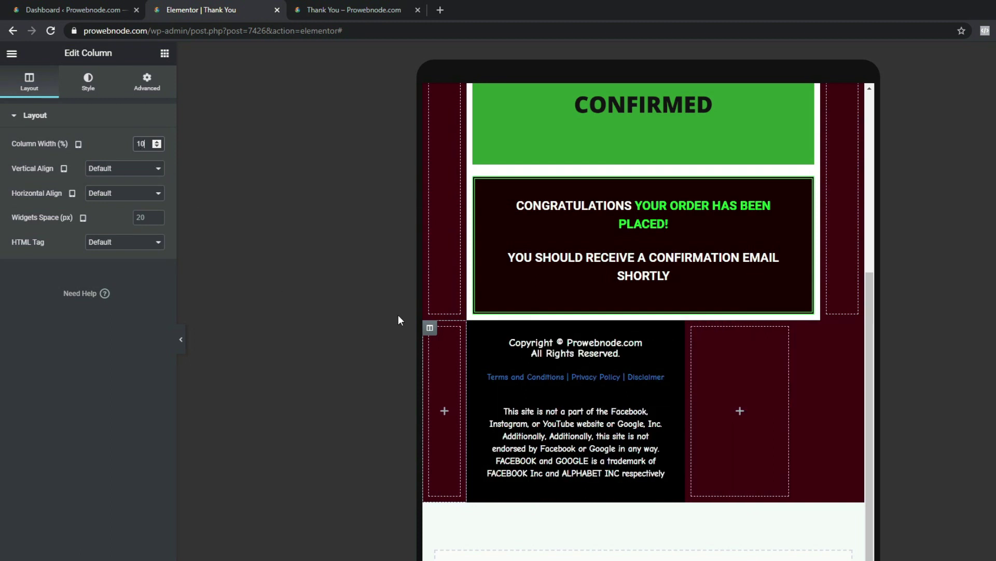
{"action": "left_click", "coordinate": [474, 327]}
{"action": "left_click", "coordinate": [32, 89]}
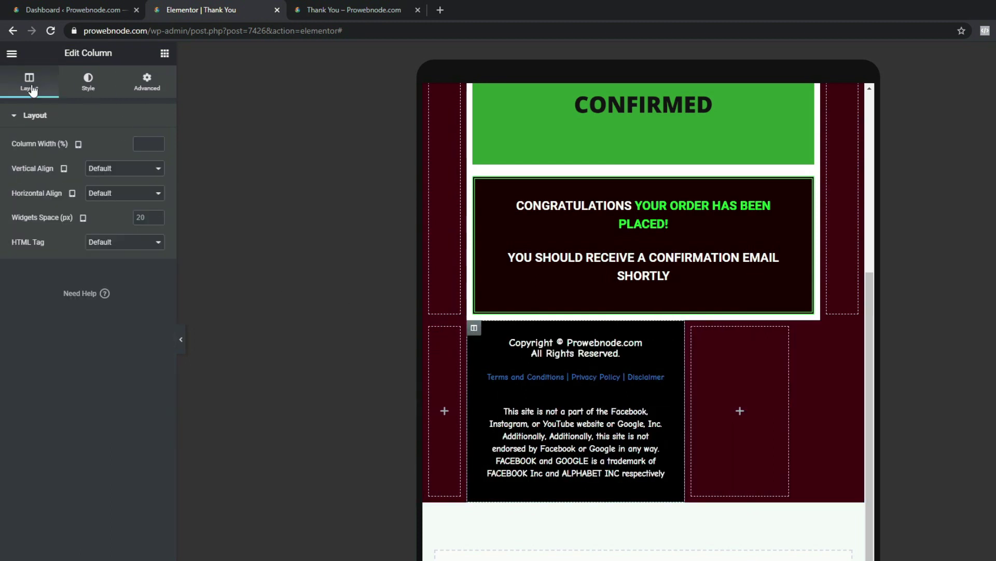
{"action": "left_click", "coordinate": [147, 145]}
{"action": "type", "text": "80"}
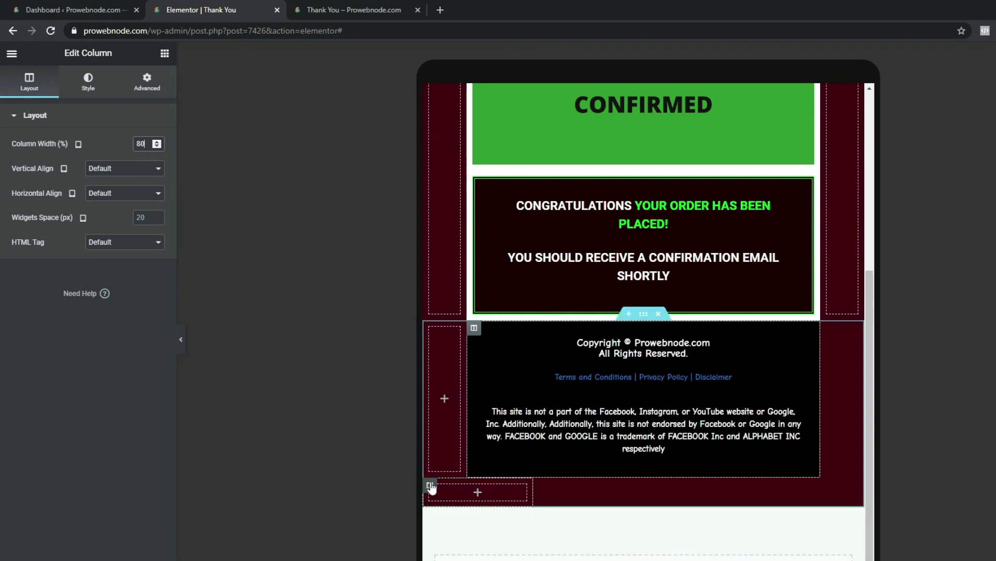
{"action": "left_click", "coordinate": [430, 483]}
{"action": "left_click", "coordinate": [142, 146]}
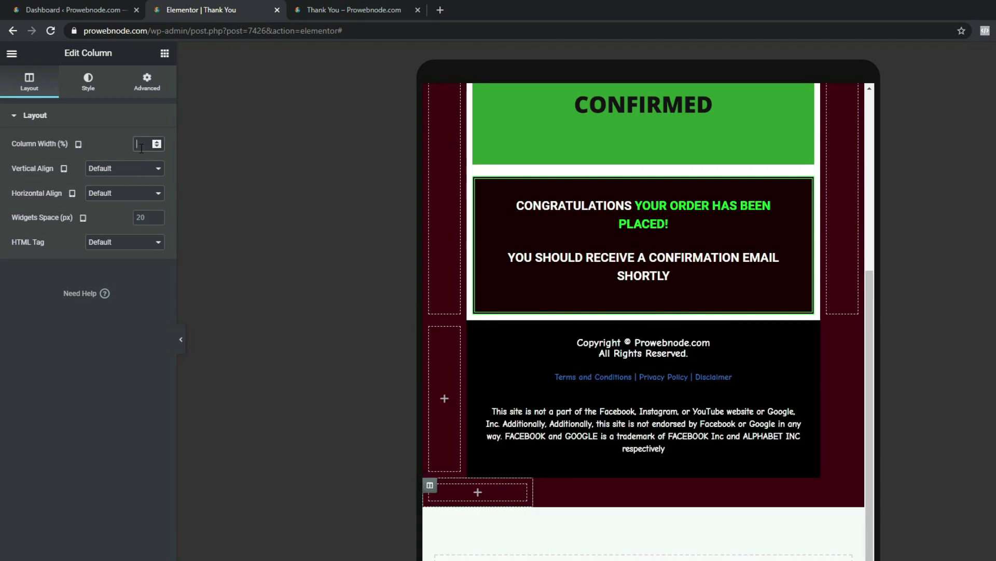
{"action": "type", "text": "10"}
{"action": "scroll", "coordinate": [607, 291], "scroll_direction": "up", "scroll_amount": 5}
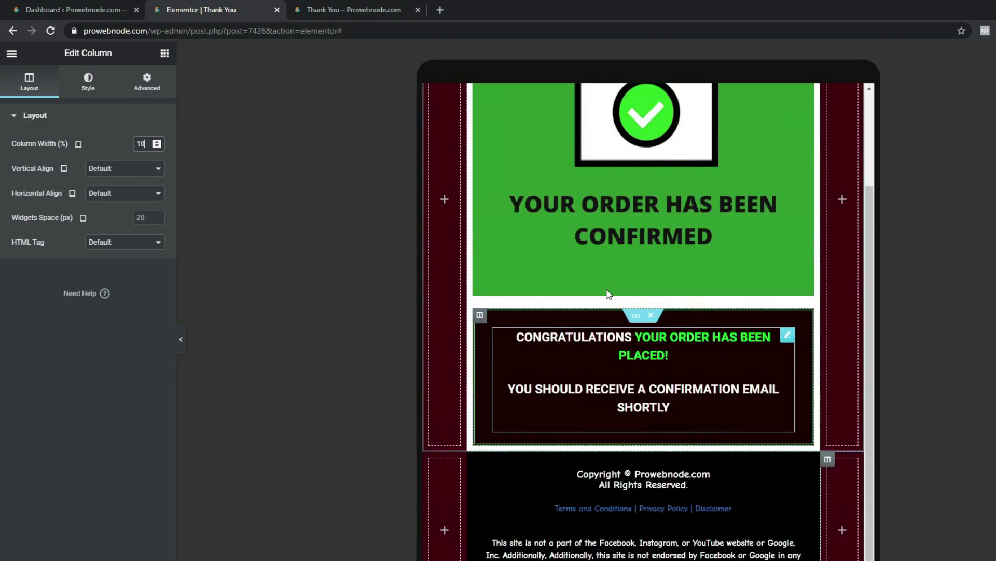
{"action": "left_click", "coordinate": [181, 340]}
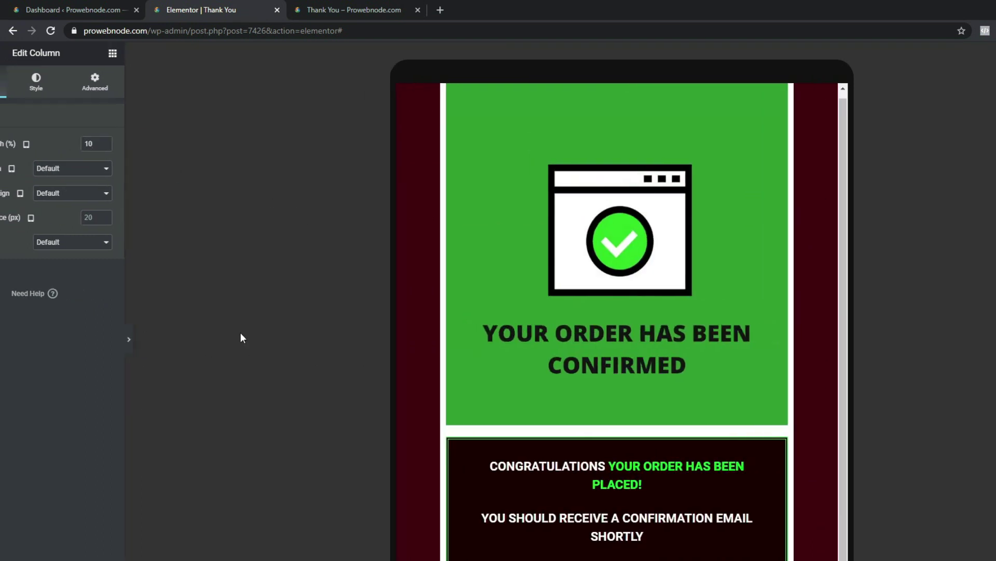
{"action": "scroll", "coordinate": [676, 291], "scroll_direction": "down", "scroll_amount": 3}
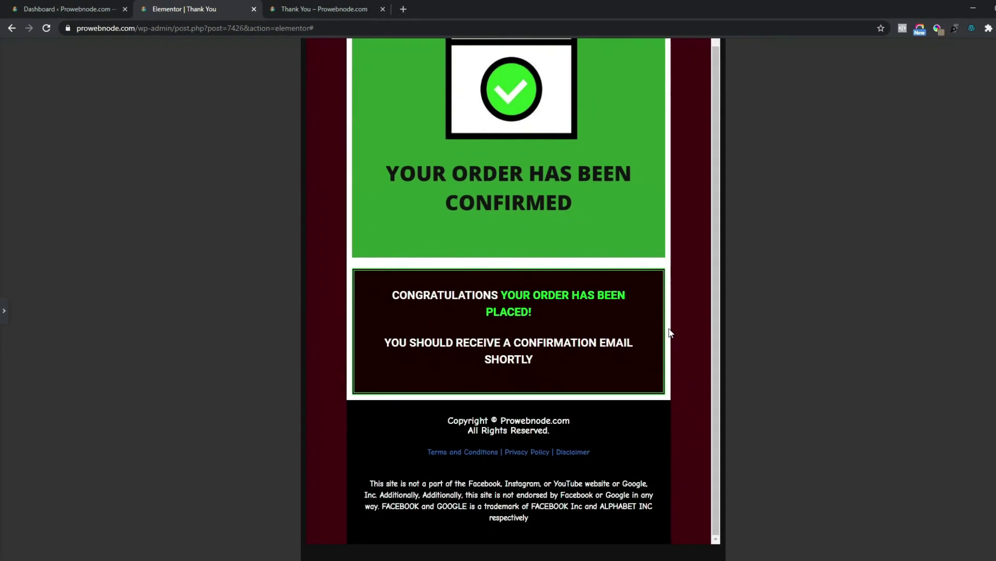
{"action": "left_click", "coordinate": [4, 311]}
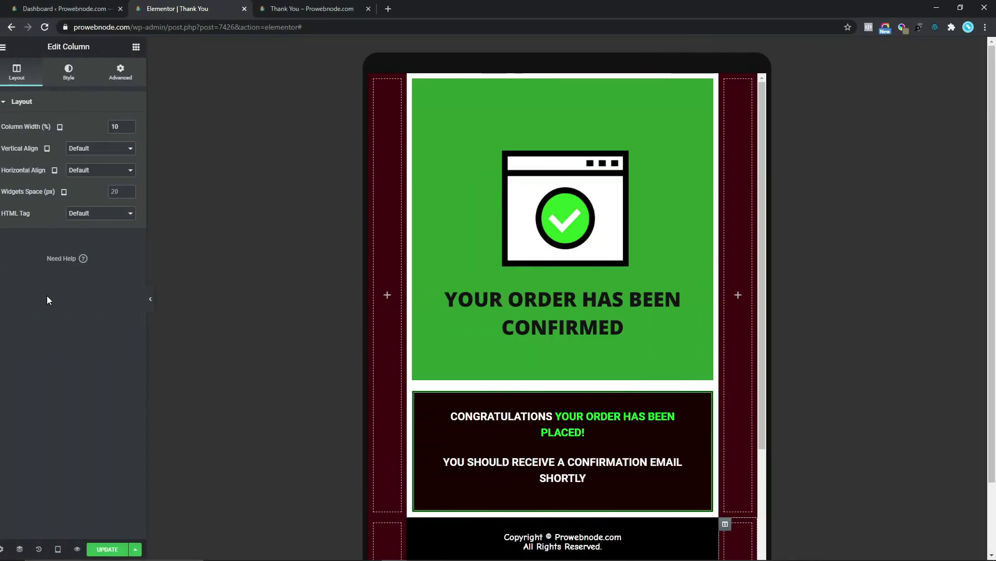
Step: Switch to Mobile responsive mode and review the phone layout with the panel hidden
{"action": "left_click", "coordinate": [66, 549]}
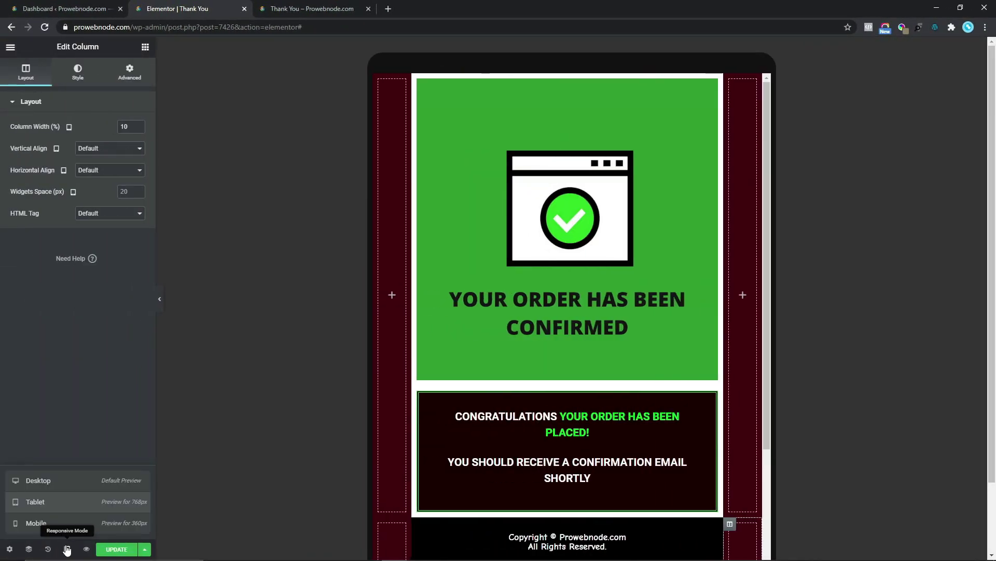
{"action": "left_click", "coordinate": [36, 523]}
{"action": "scroll", "coordinate": [597, 259], "scroll_direction": "down", "scroll_amount": 6}
{"action": "scroll", "coordinate": [597, 260], "scroll_direction": "up", "scroll_amount": 6}
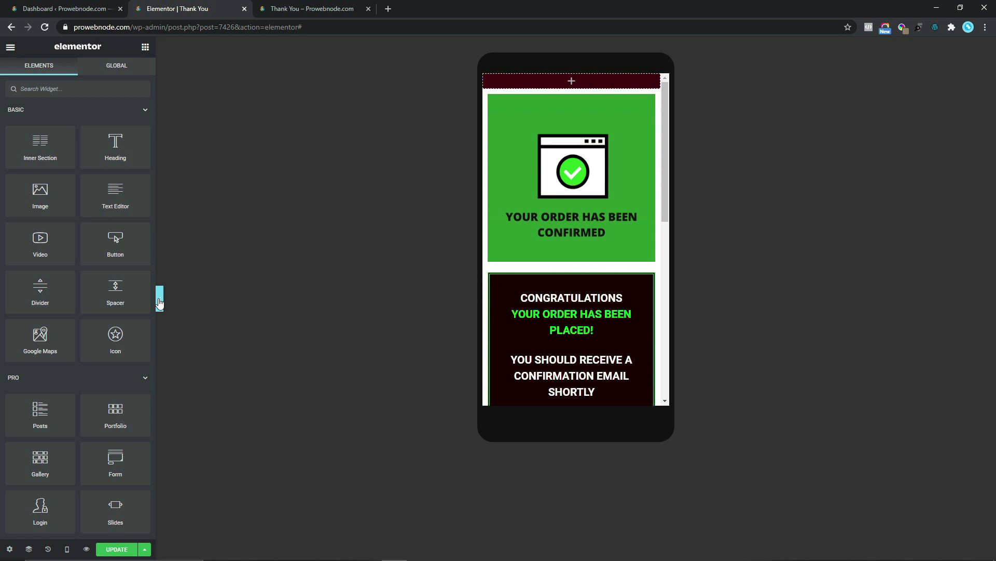
{"action": "left_click", "coordinate": [159, 302]}
{"action": "scroll", "coordinate": [507, 195], "scroll_direction": "down", "scroll_amount": 3}
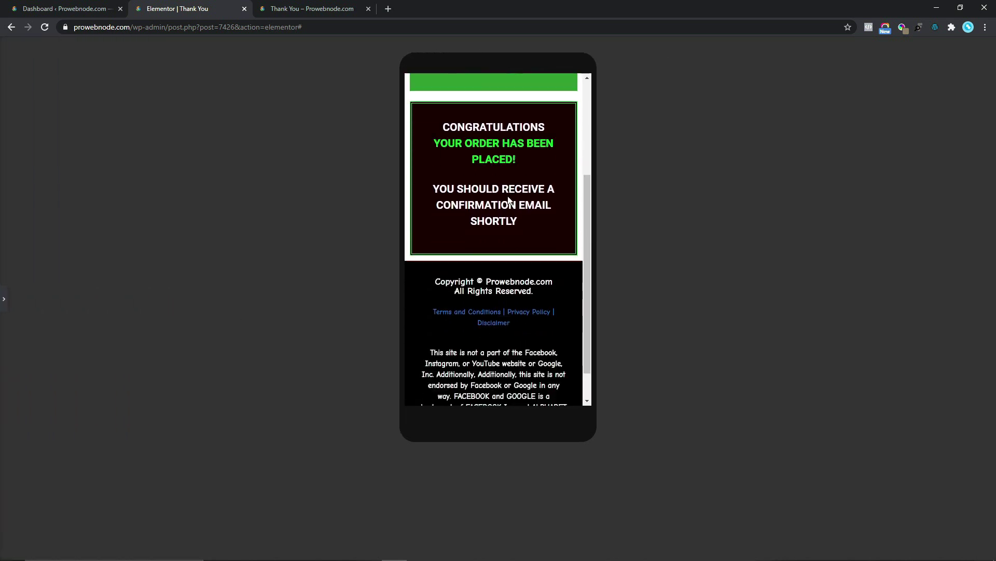
{"action": "scroll", "coordinate": [509, 200], "scroll_direction": "down", "scroll_amount": 1}
{"action": "scroll", "coordinate": [508, 200], "scroll_direction": "up", "scroll_amount": 3}
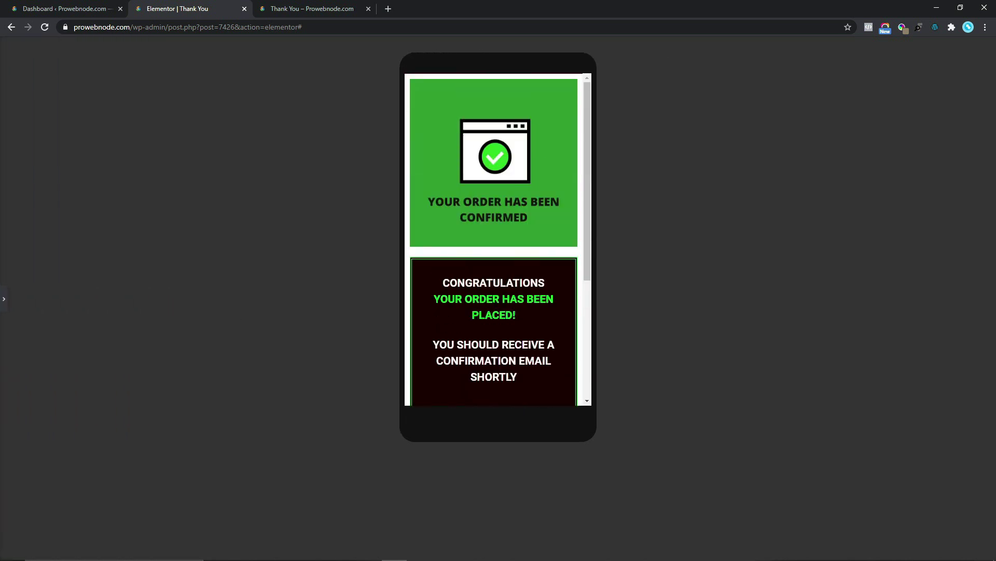
{"action": "left_click", "coordinate": [4, 301]}
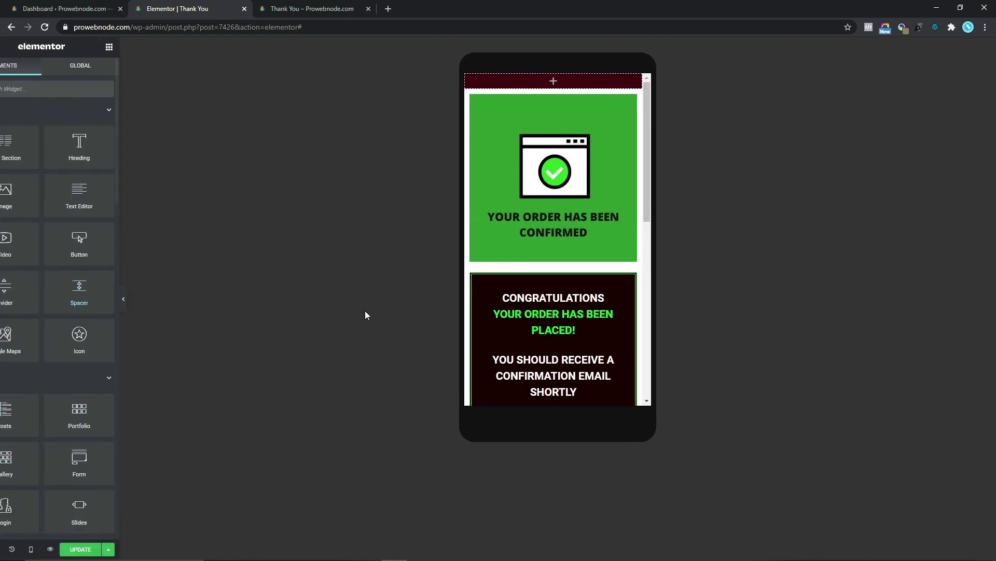
Step: Set the congratulations text's mobile typography size to 16 px
{"action": "left_click", "coordinate": [629, 307]}
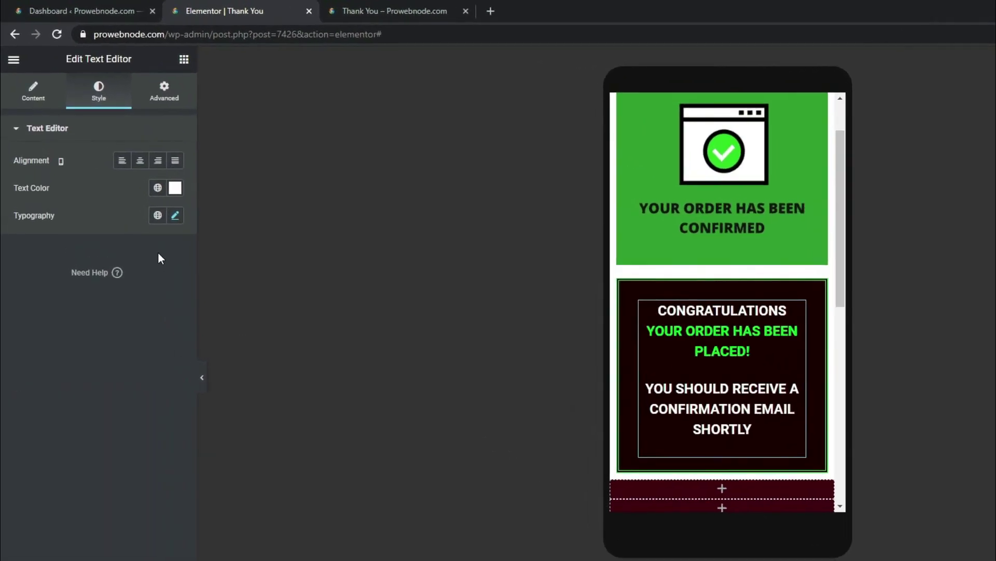
{"action": "left_click", "coordinate": [153, 190]}
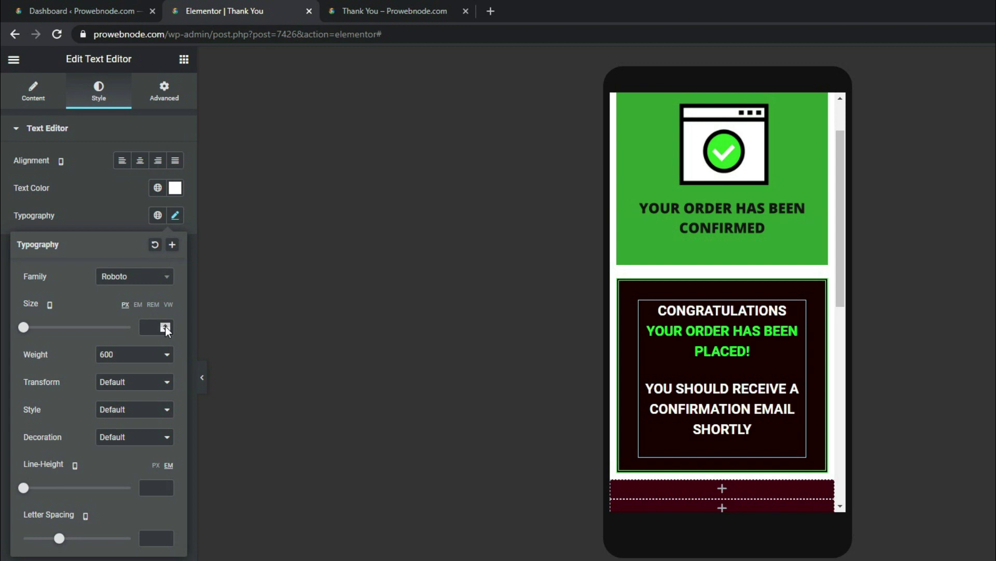
{"action": "left_click", "coordinate": [165, 326]}
{"action": "left_click", "coordinate": [165, 326]}
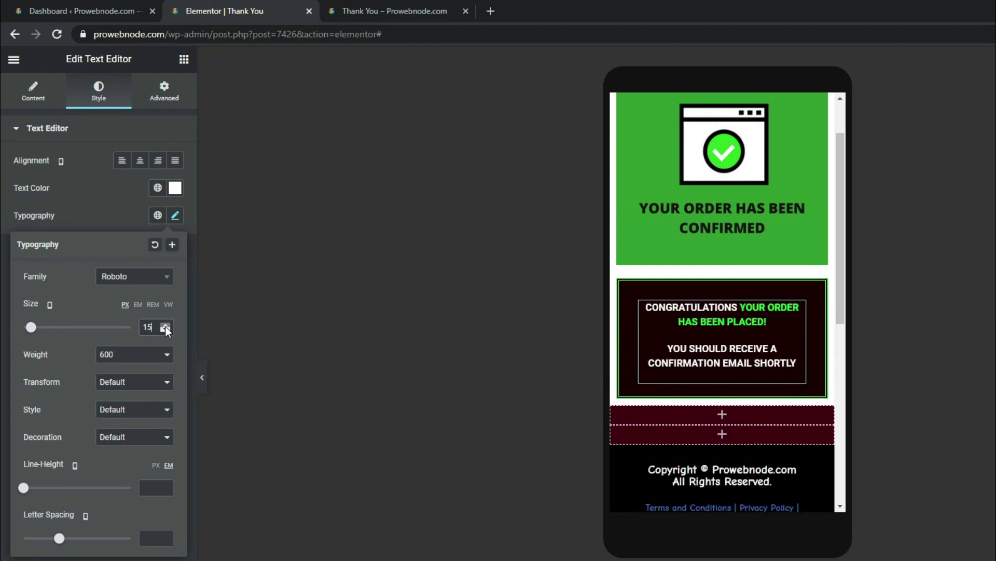
{"action": "left_click", "coordinate": [165, 326]}
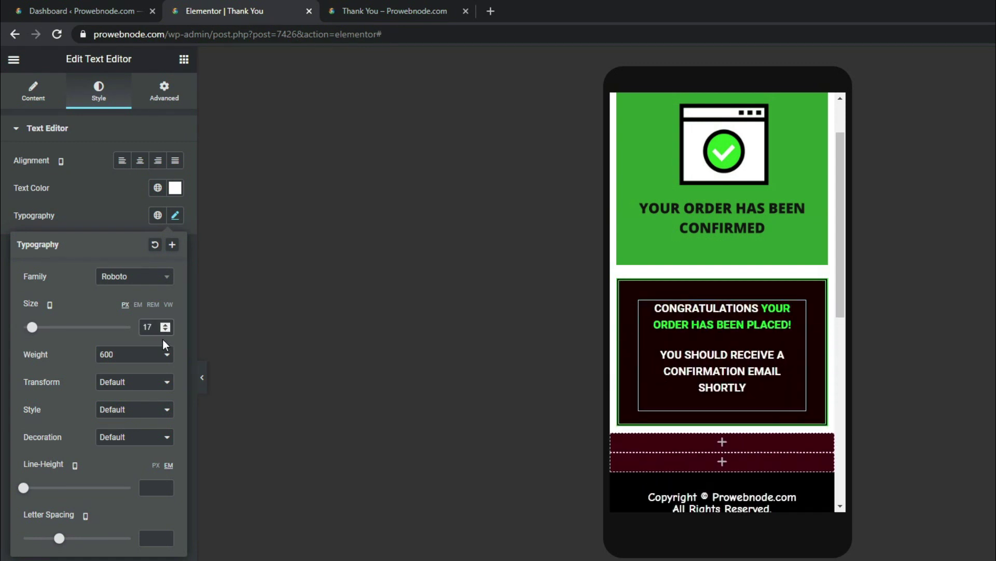
{"action": "left_click", "coordinate": [164, 330]}
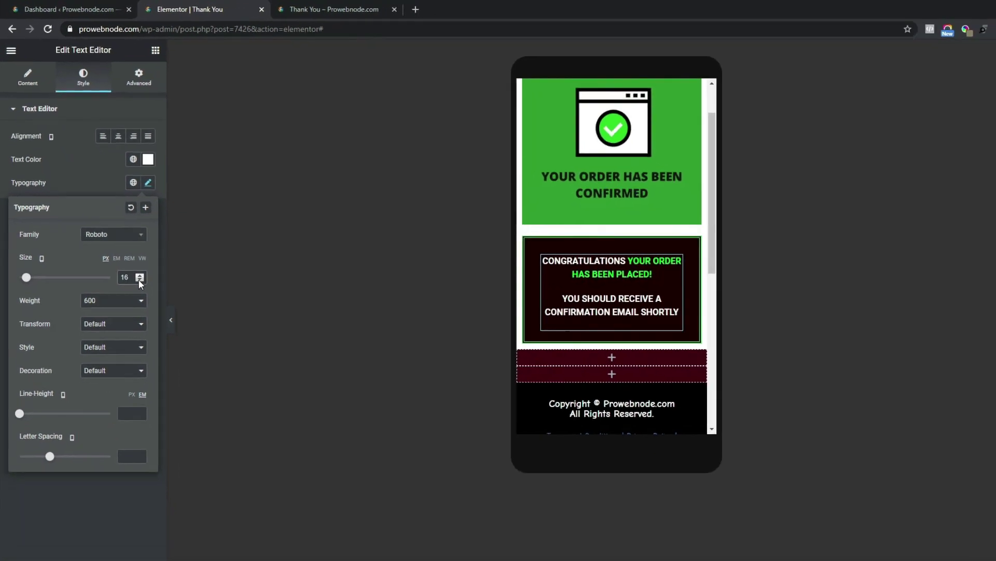
{"action": "left_click", "coordinate": [202, 377]}
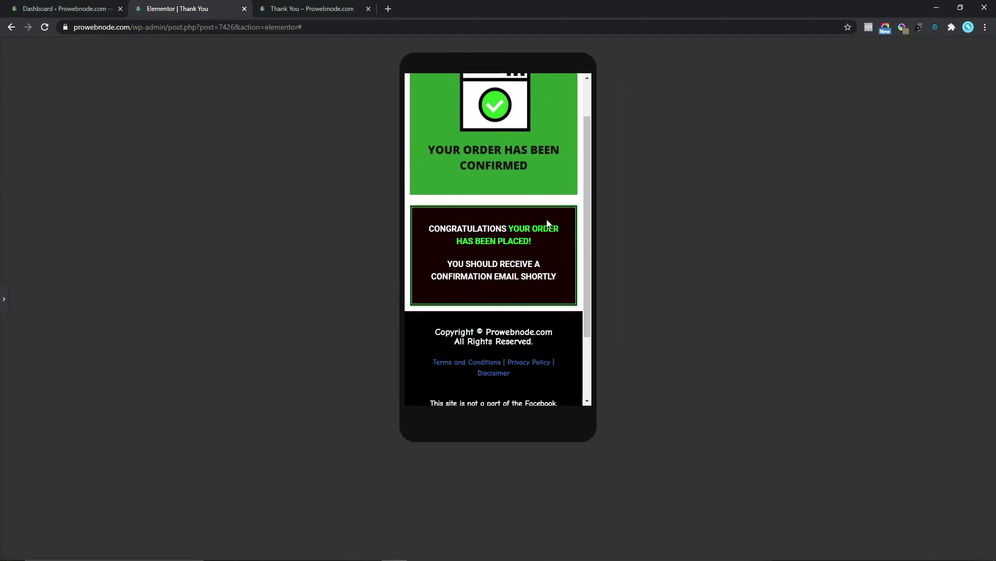
{"action": "scroll", "coordinate": [547, 223], "scroll_direction": "down", "scroll_amount": 3}
{"action": "scroll", "coordinate": [542, 325], "scroll_direction": "up", "scroll_amount": 3}
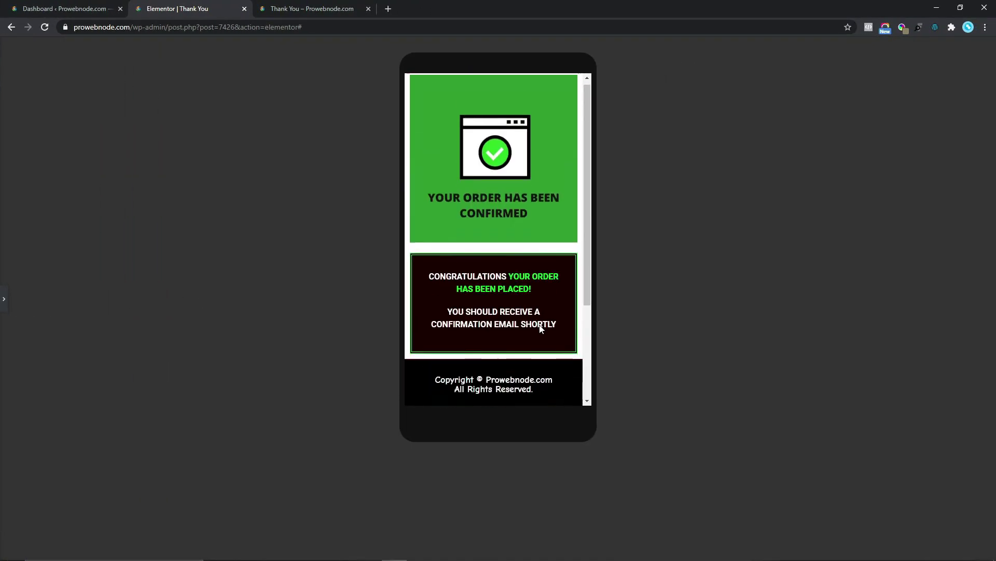
{"action": "scroll", "coordinate": [542, 325], "scroll_direction": "down", "scroll_amount": 3}
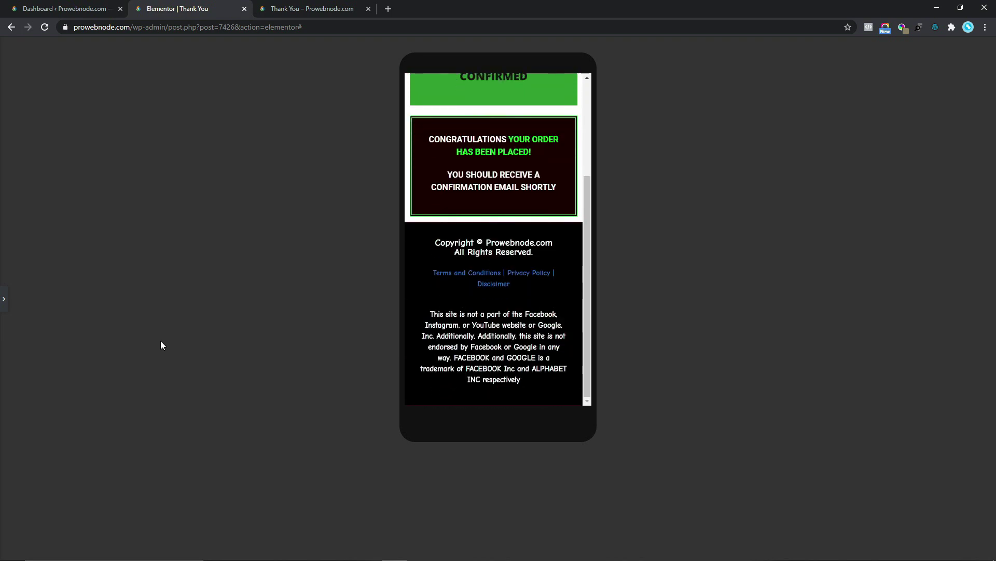
Step: Save the page with UPDATE and view the live 'Thank You – Prowebnode.com' tab
{"action": "left_click", "coordinate": [4, 298]}
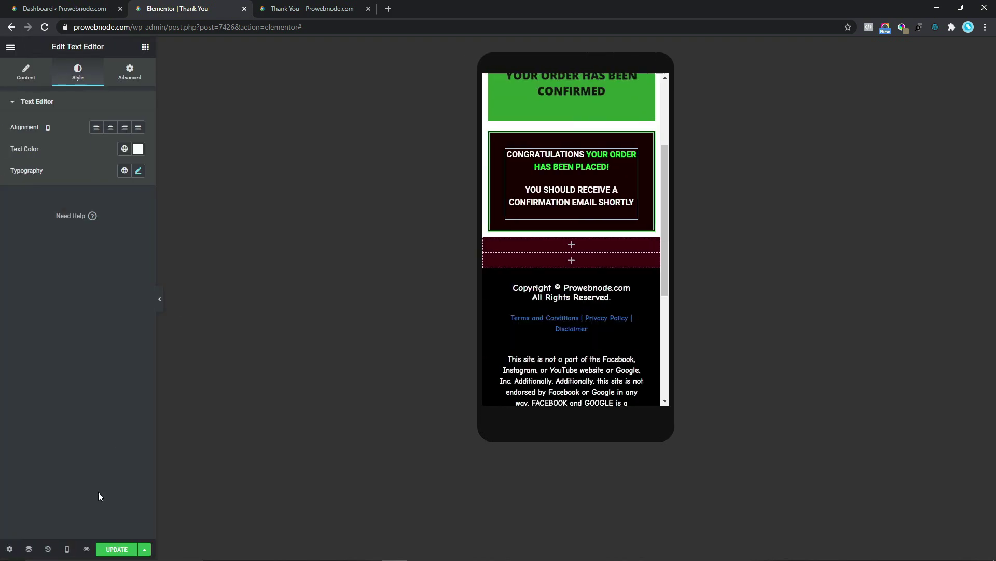
{"action": "left_click", "coordinate": [115, 550]}
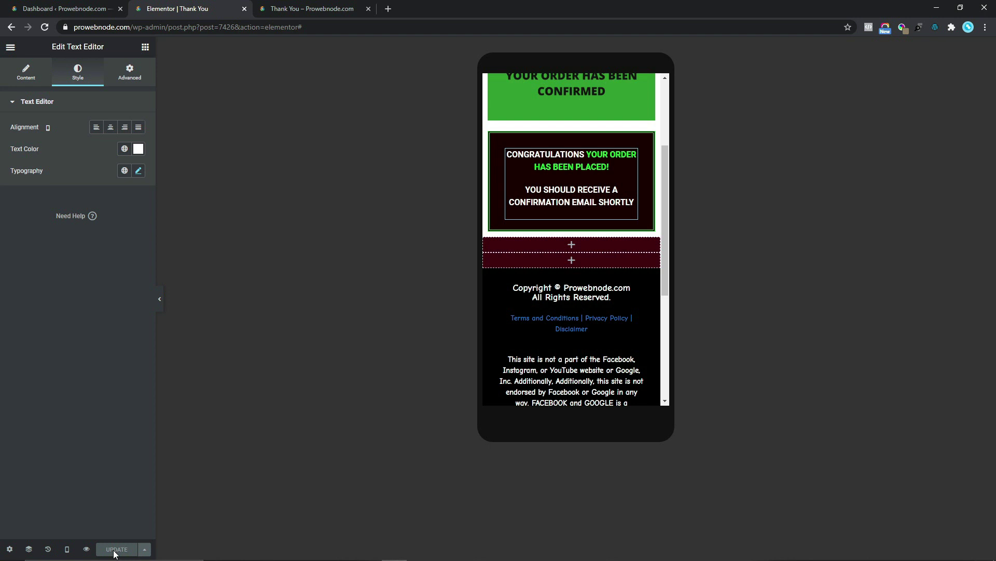
{"action": "left_click", "coordinate": [313, 9]}
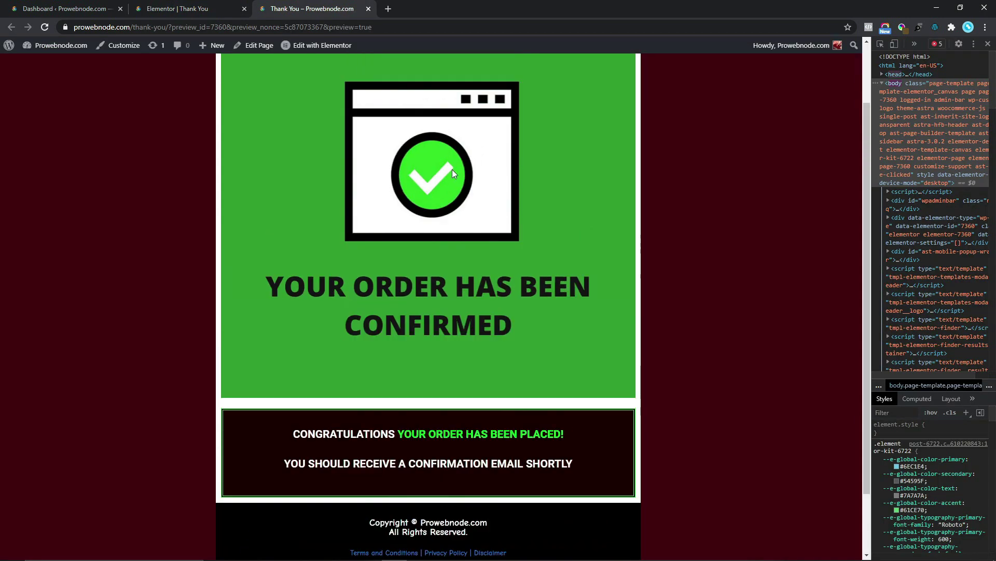